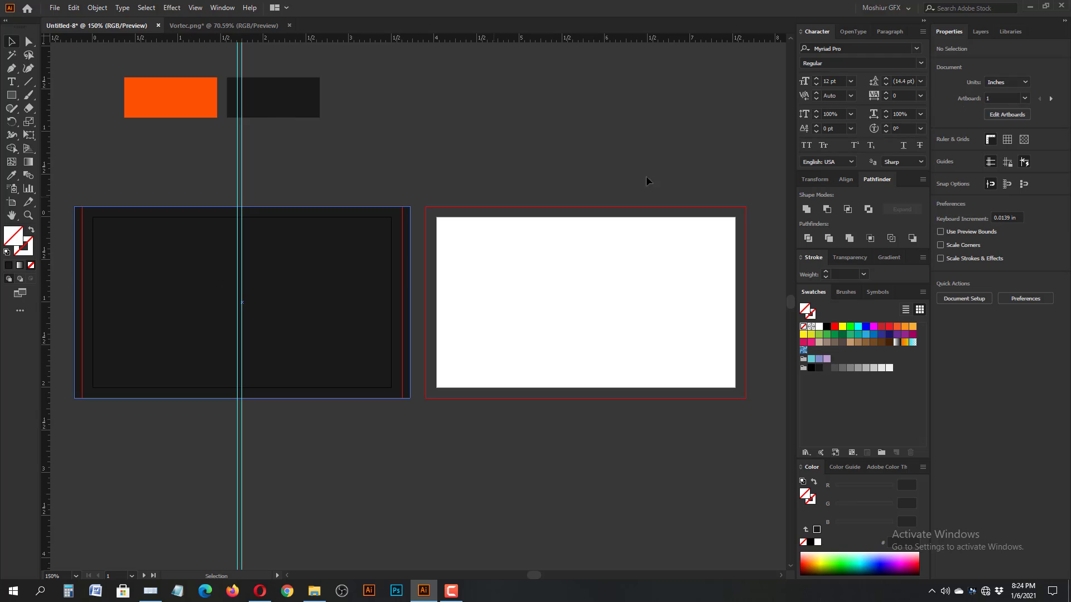
- Lock the guides and draw a closed strip about 0.05 in wide between the two vertical guides, spanning the dark card's full bleed height
left_click(1007, 160)
left_click(350, 284)
left_click(239, 169)
left_click(11, 67)
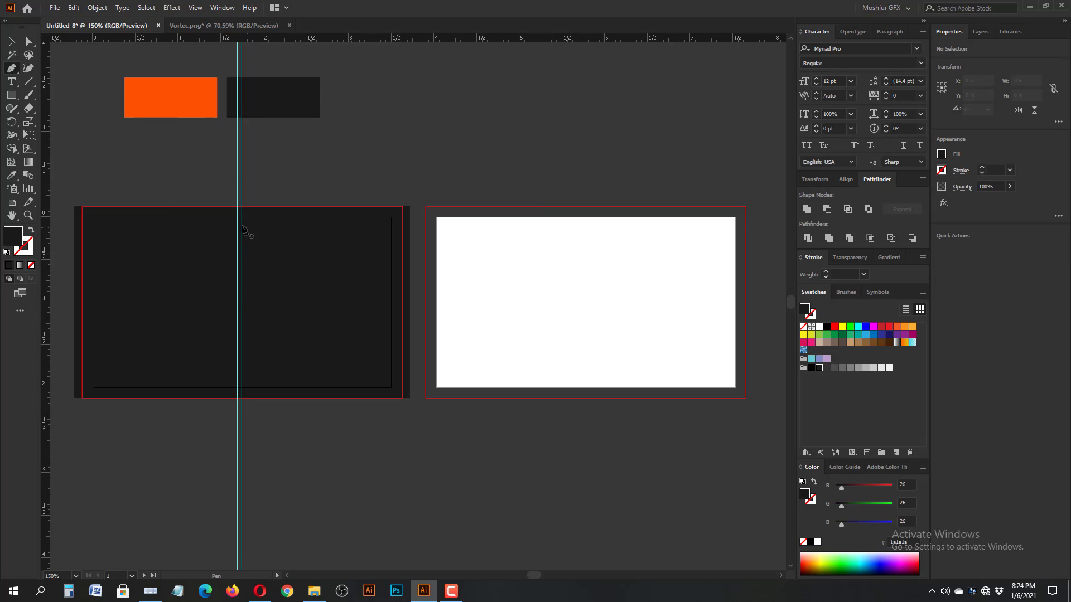
key("ctrl+plus")
key("ctrl+plus")
key("ctrl+plus")
left_click_drag(201, 409, 426, 467)
left_click_drag(166, 101, 350, 326)
left_click(346, 323)
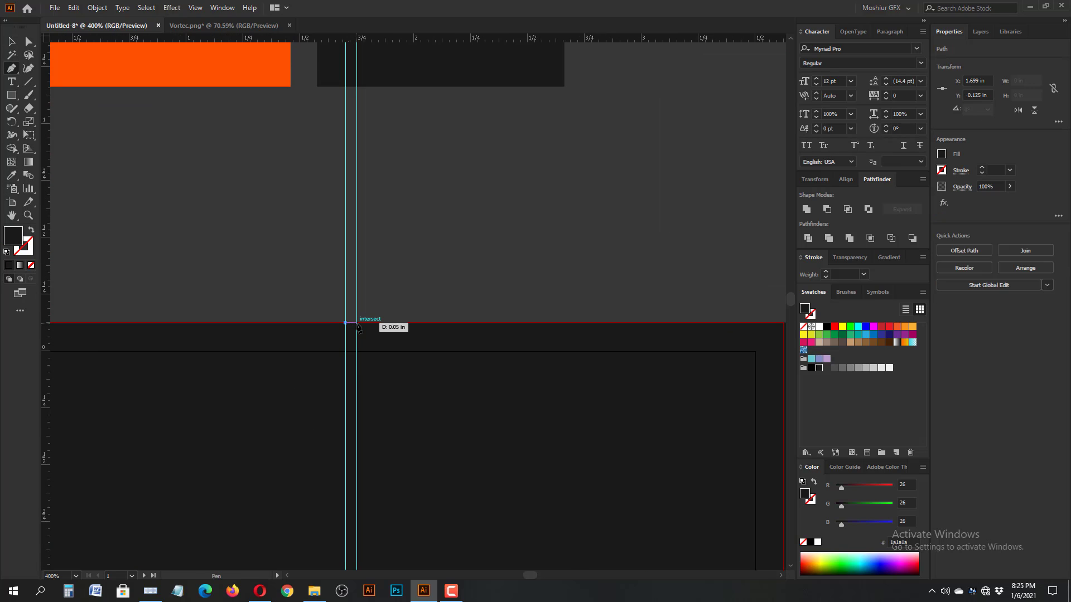
left_click(357, 322)
key("ctrl+minus")
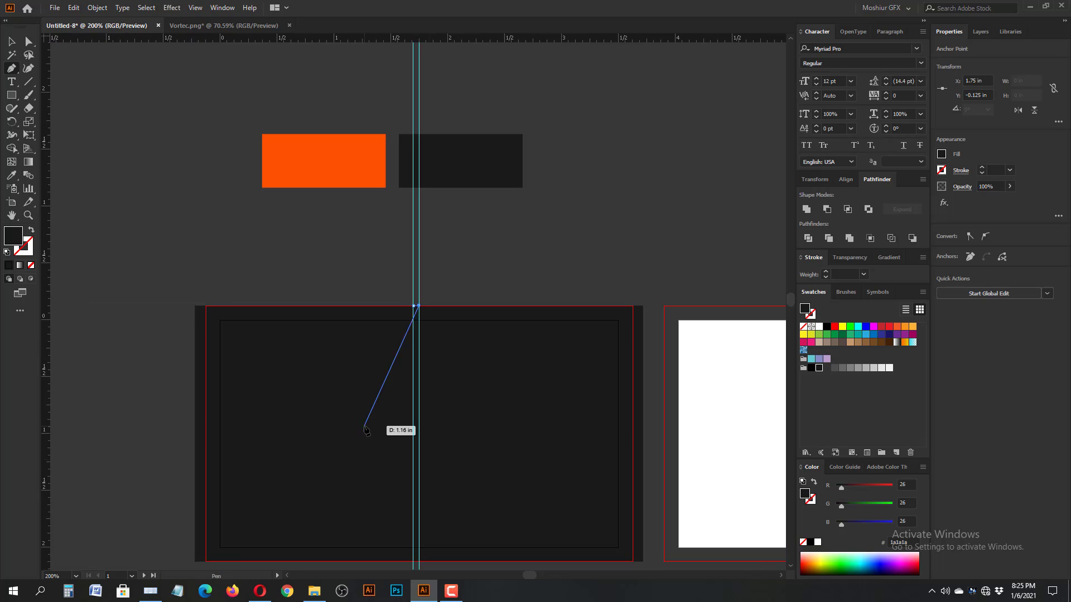
left_click(413, 562)
left_click(413, 306)
key("v")
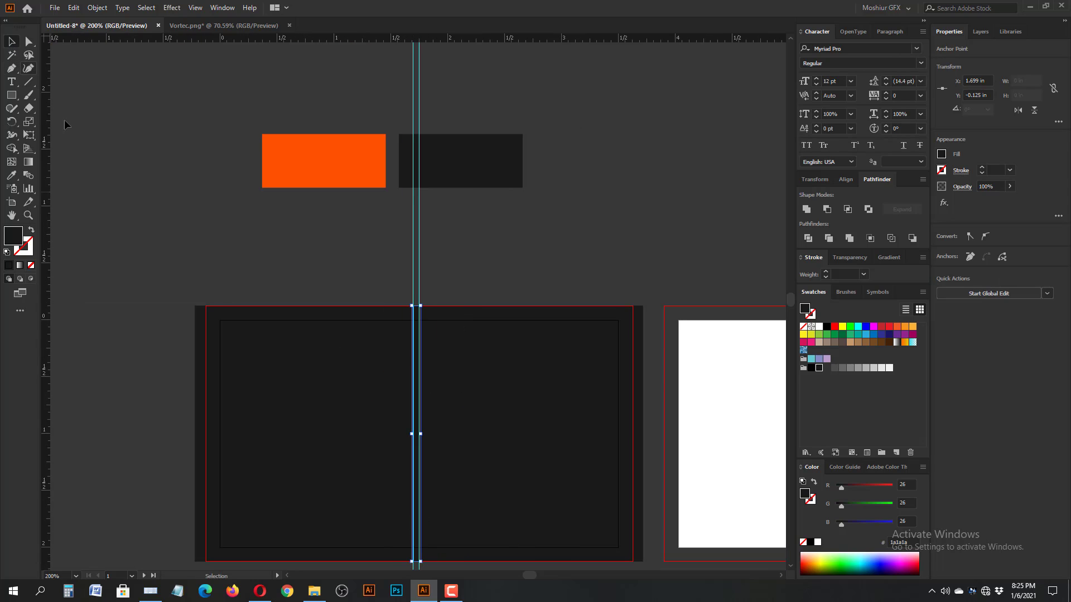
- Give the strip the orange fill sampled from the orange colour swatch rectangle above the card
left_click(10, 176)
left_click(324, 160)
key("v")
- Move the two vertical guides off the dark card to the empty area beside its left edge
left_click(134, 201)
key("ctrl+minus")
key("ctrl+minus")
key("ctrl+minus")
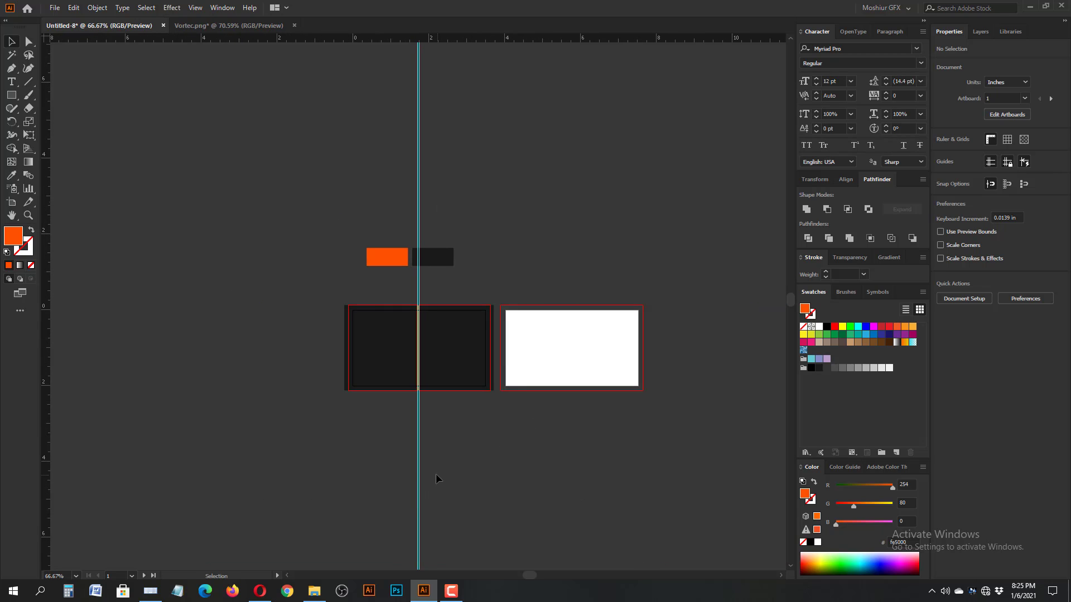
left_click_drag(473, 448, 474, 448)
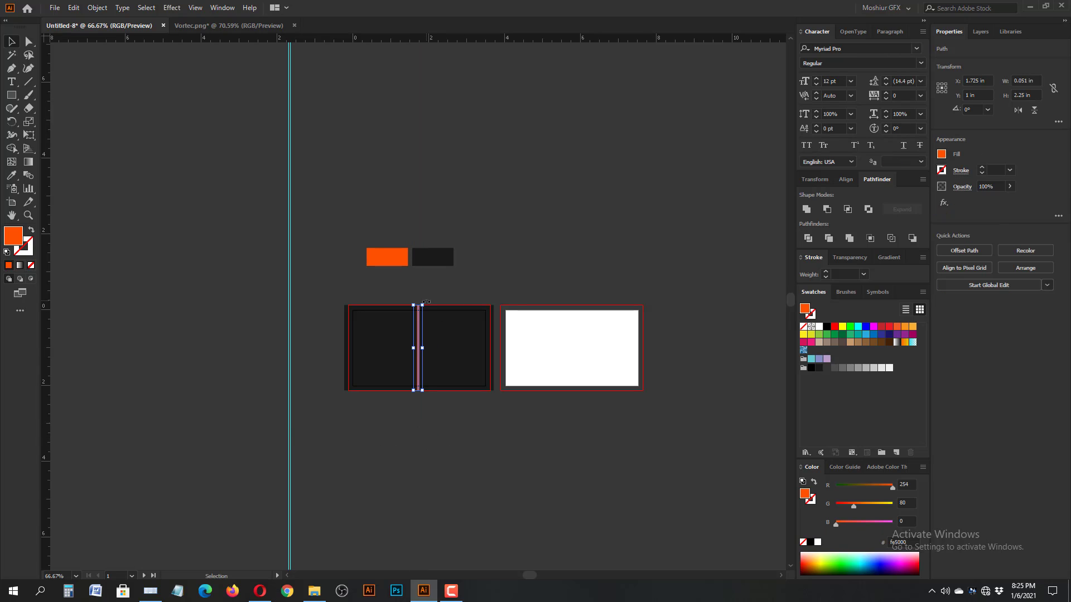
- Rotate the orange strip to about 14.44° so that it slants across the middle of the dark card
left_click_drag(425, 298, 442, 304)
key("ctrl+z")
left_click_drag(422, 390, 430, 402)
mouse_move(428, 289)
left_mouse_down()
mouse_move(441, 310)
mouse_move(428, 289)
mouse_move(457, 300)
mouse_move(413, 279)
left_mouse_up()
key("ctrl+z")
key("ctrl+z")
left_click_drag(427, 386, 433, 380)
key("ctrl+z")
left_click(438, 386)
- Delete the extra slanted strip so only one orange strip crosses the card
left_click(414, 344)
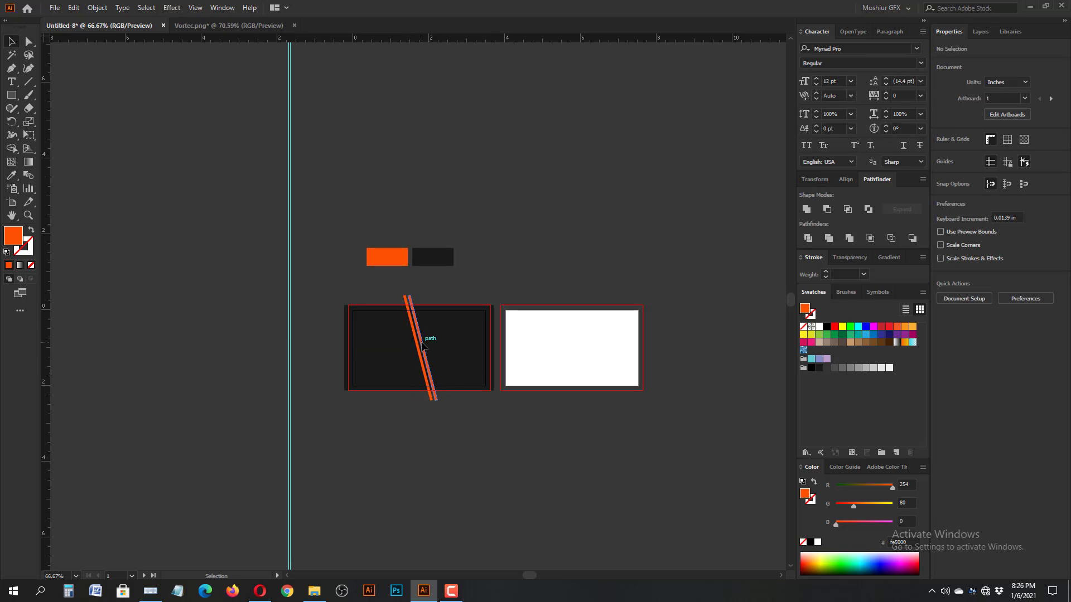
left_click(421, 343)
key("Delete")
left_click(428, 389)
left_click(487, 510)
- Draw a closed orange panel with the Pen tool from the card's left trim edge to the slanted strip, about 1.95 by 2 in
key("ctrl+plus")
key("ctrl+plus")
left_click_drag(487, 511, 509, 341)
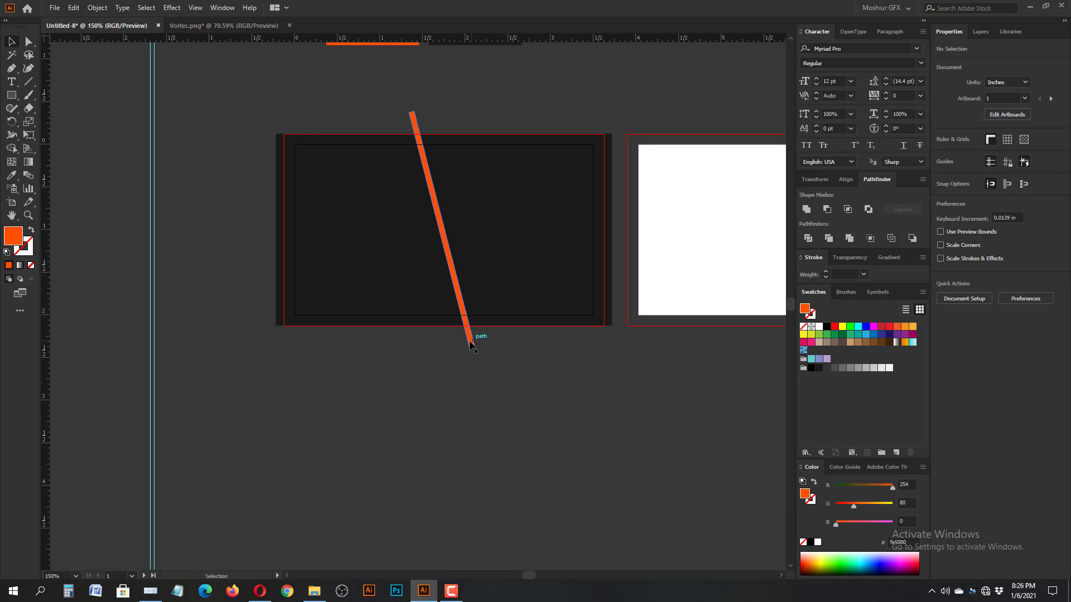
left_click(443, 236)
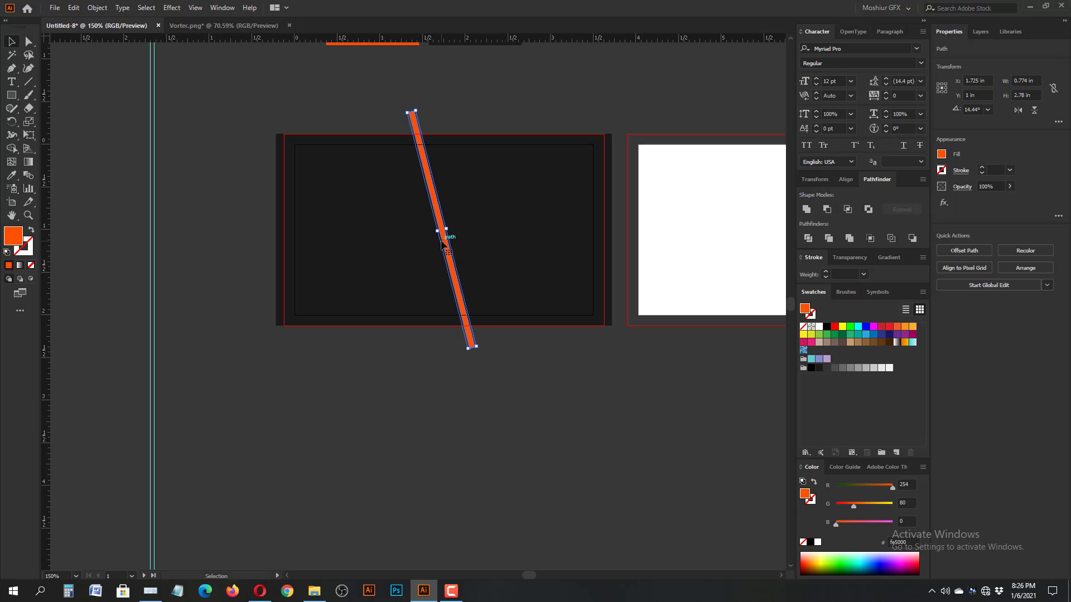
left_click(12, 69)
left_click(295, 144)
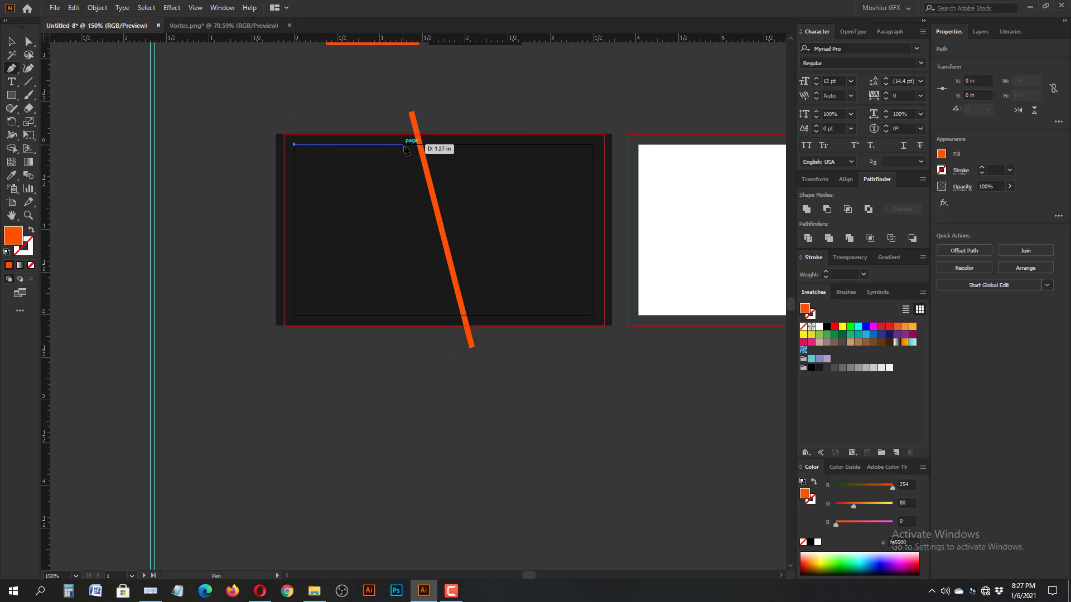
left_click(417, 144)
left_click(460, 315)
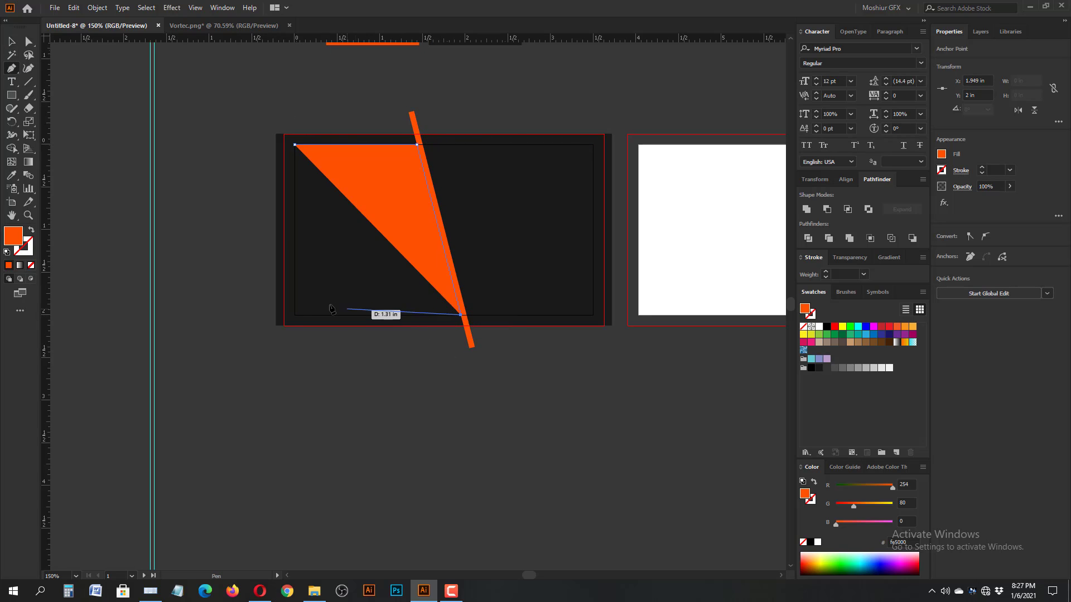
left_click(295, 315)
left_click(294, 145)
key("v")
right_click(344, 230)
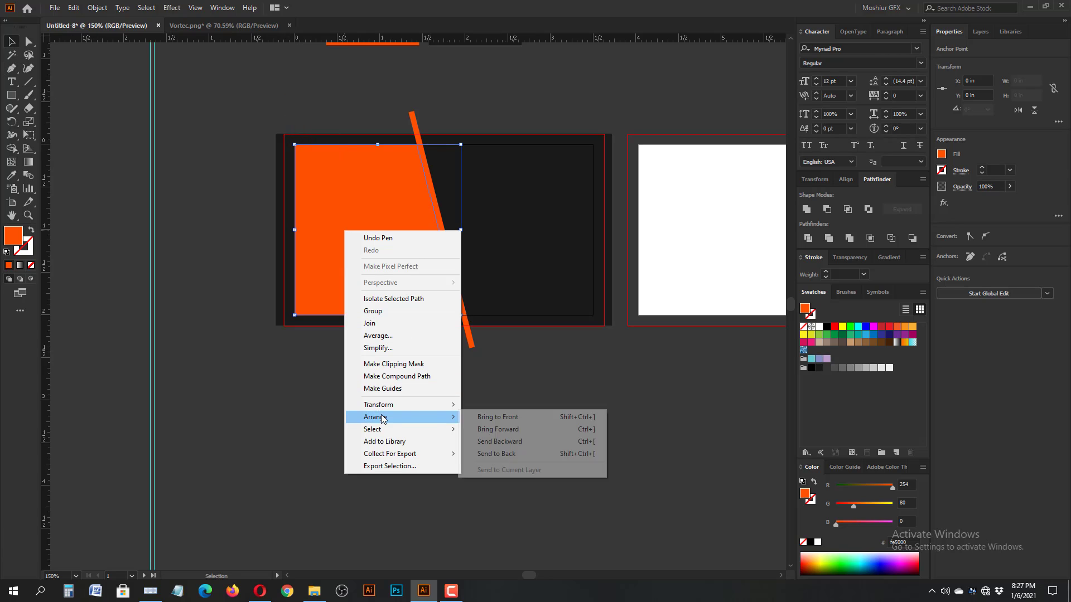
left_click(493, 444)
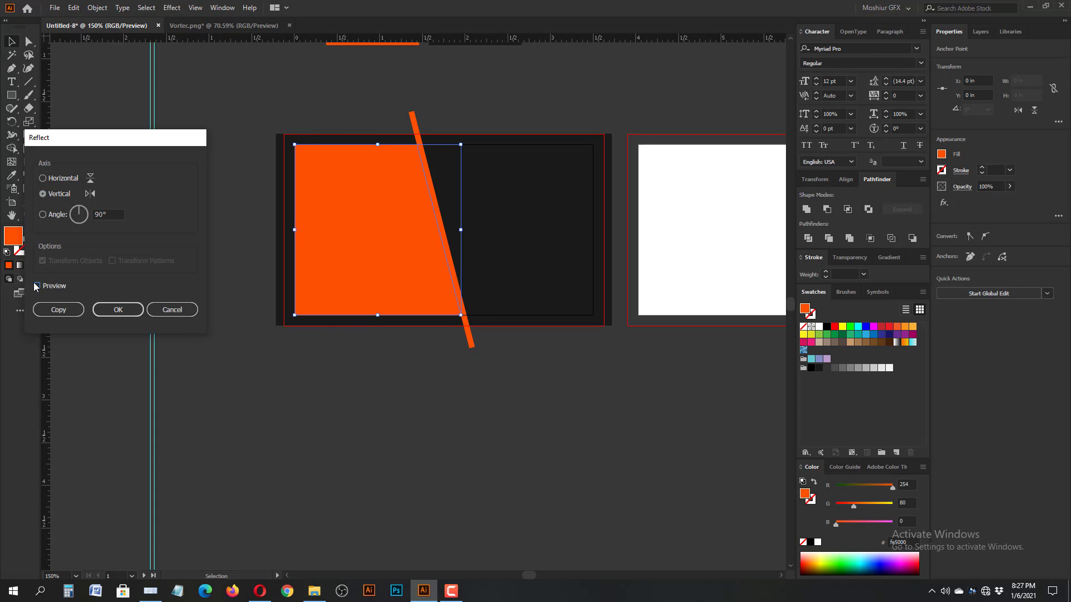
left_click(58, 310)
left_click_drag(369, 271, 339, 400)
left_click(343, 205)
key("Delete")
key("ctrl+z")
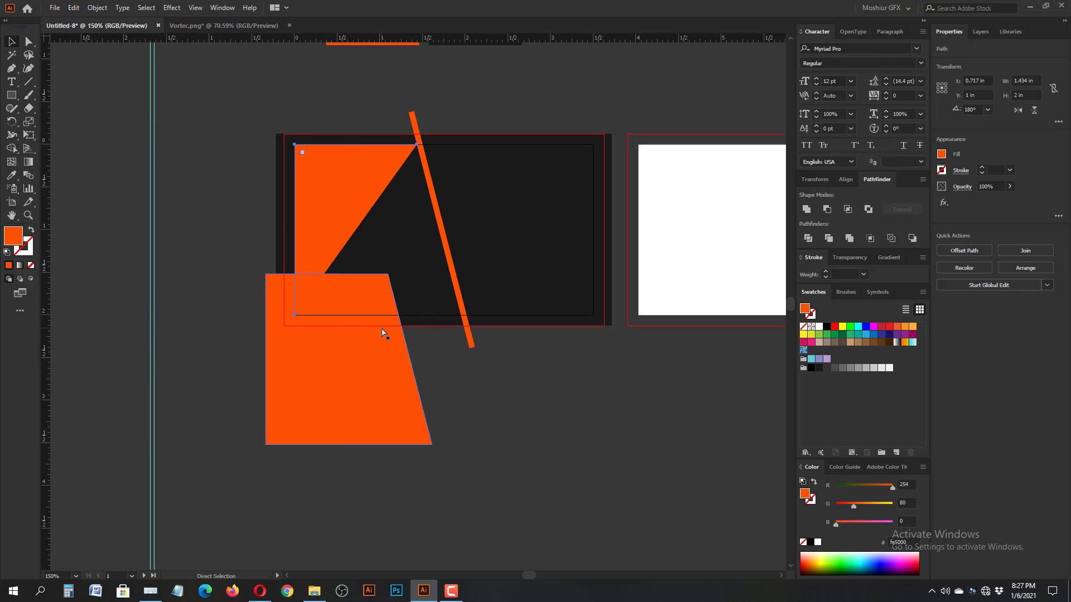
key("Delete")
left_click_drag(324, 343, 352, 214)
- Create a reflected copy of the left orange panel across the vertical axis
right_click(362, 262)
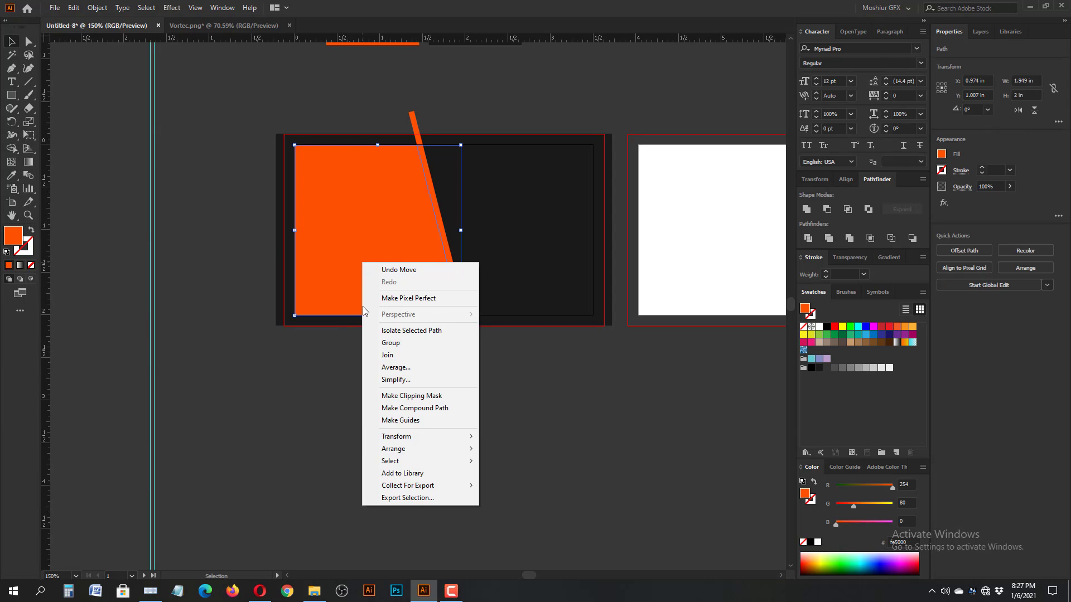
left_click(580, 473)
left_click(38, 286)
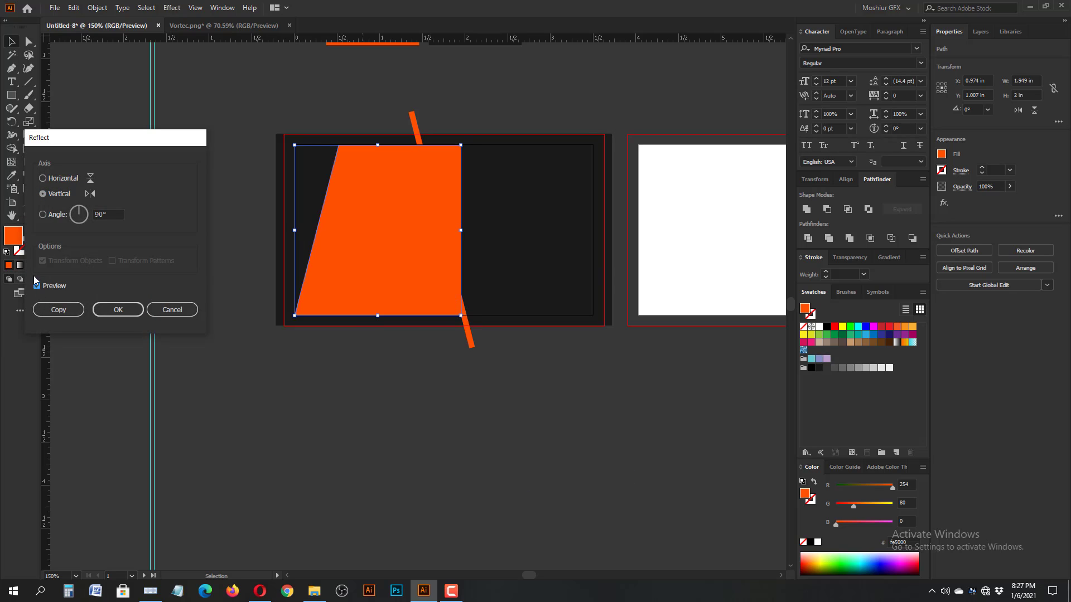
left_click(67, 313)
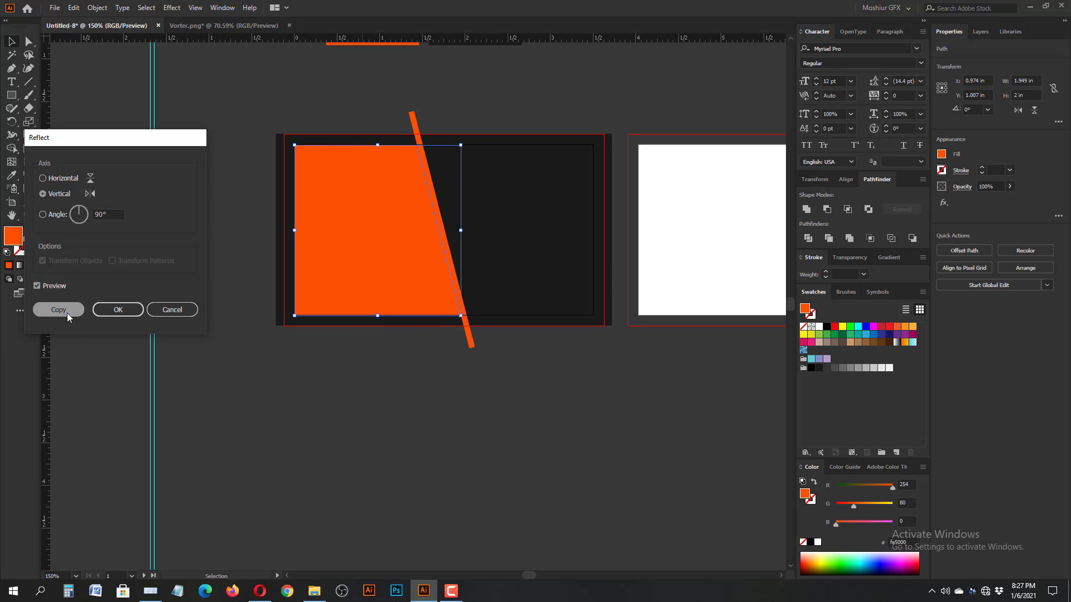
- Move the mirrored panel horizontally to about X 2.53 in, aligning its straight side with the card's right trim edge
key("Right")
key("Right")
key("Right")
key("Right")
key("Right")
key("Right")
key("Right")
key("Right")
key("Right")
key("Right")
key("Right")
key("Right")
key("Right")
key("Right")
key("Right")
key("Right")
key("Right")
key("Right")
key("Right")
key("Right")
key("Right")
key("Right")
key("Right")
key("Right")
key("Right")
key("Right")
key("Right")
key("Right")
key("Right")
key("Right")
key("Right")
key("Right")
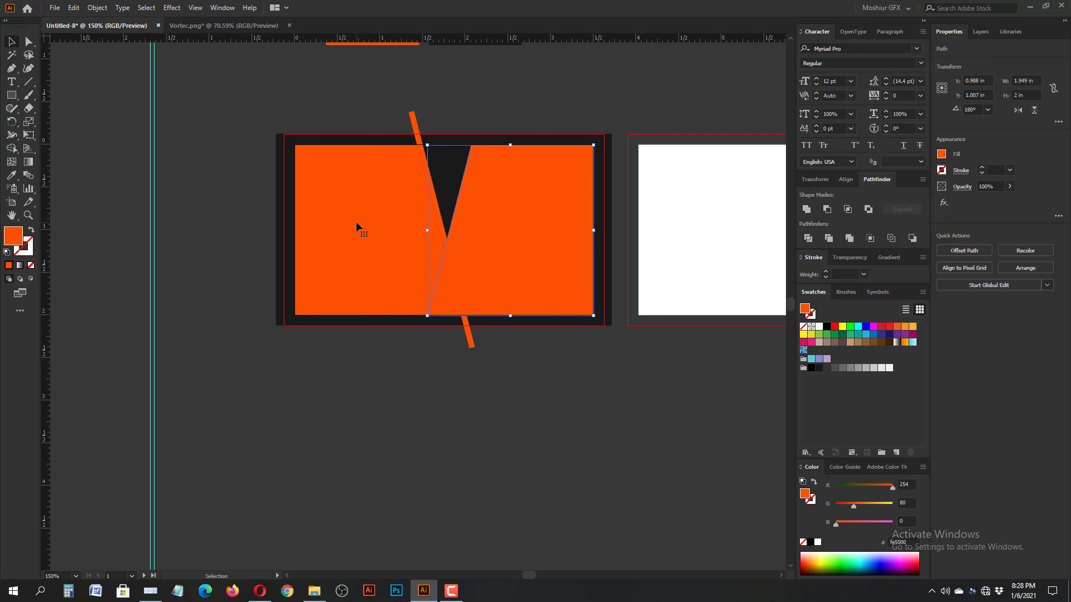
- Reflect the right orange panel across the horizontal axis so its slanted side runs parallel to the strip
right_click(537, 228)
mouse_move(574, 404)
left_click(683, 440)
left_click(41, 178)
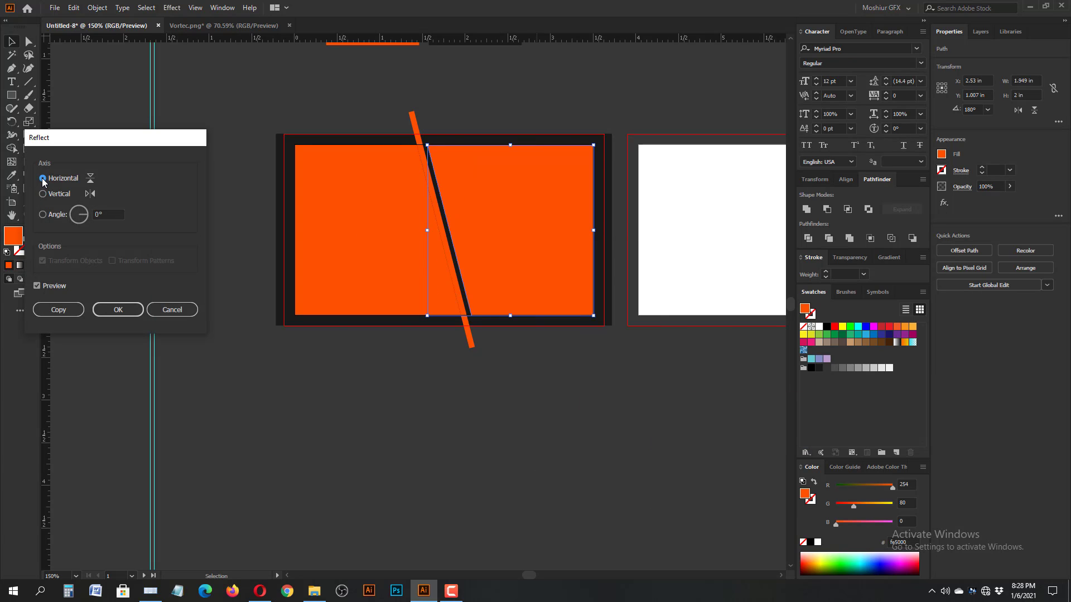
left_click(117, 309)
left_click_drag(428, 230, 425, 230)
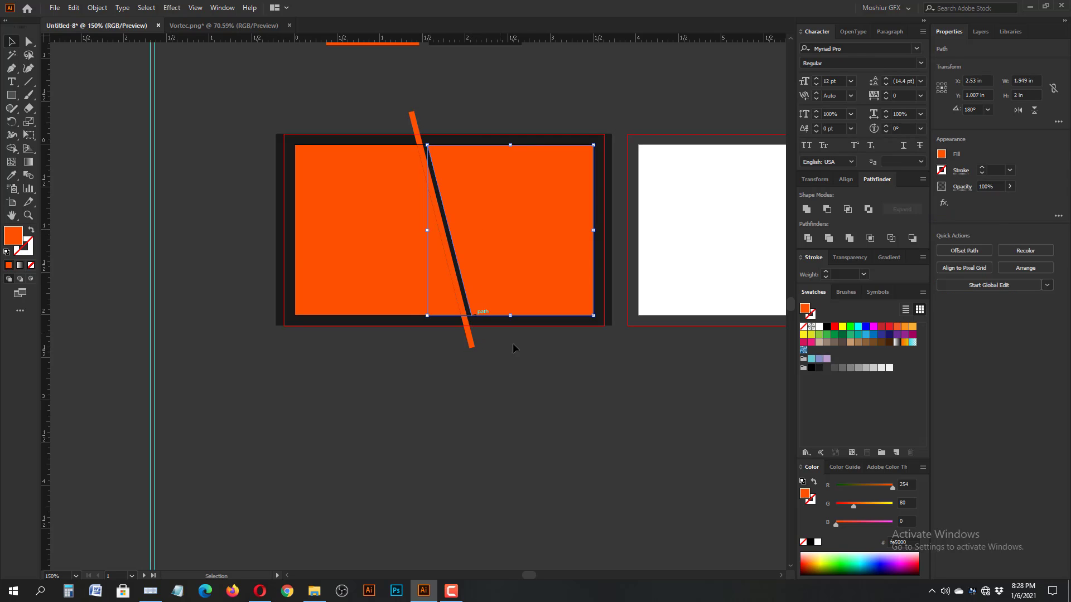
- Nudge the slanted orange strip slightly right to X 1.739 in, centring it in the gap between the two panels
left_click(513, 345)
left_click(471, 333)
key("Right")
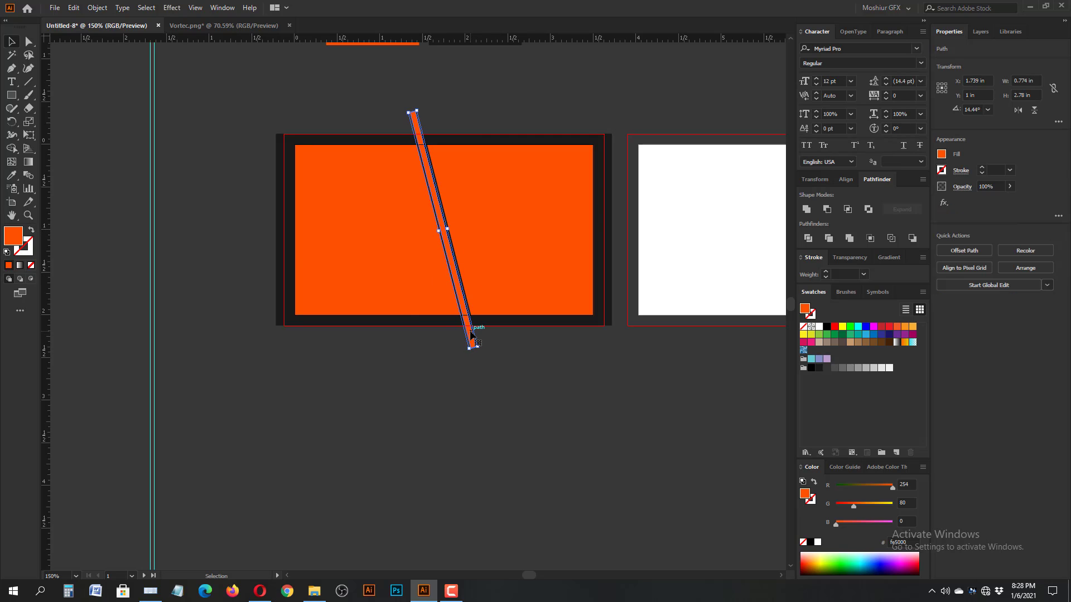
left_click(552, 431)
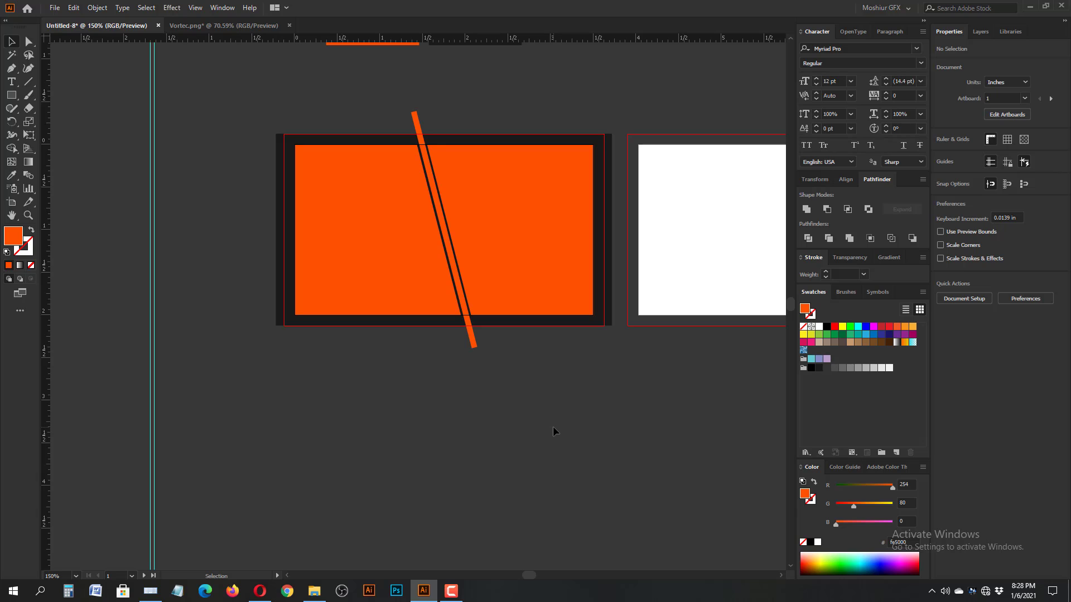
key("ctrl+minus")
key("ctrl+minus")
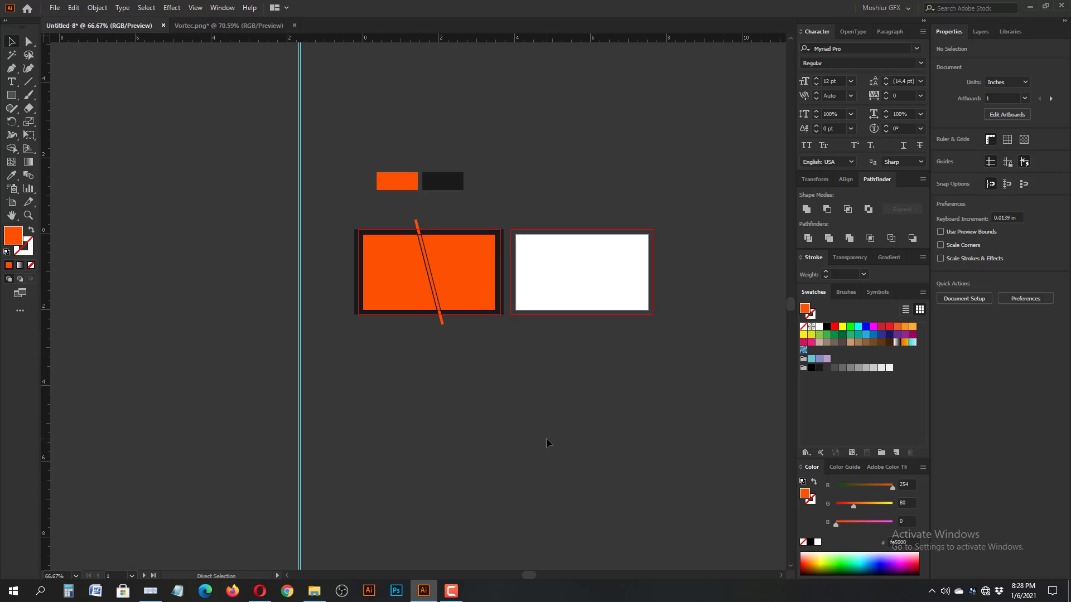
left_click(467, 283)
key("a")
left_click(468, 343)
left_click(444, 324)
key("v")
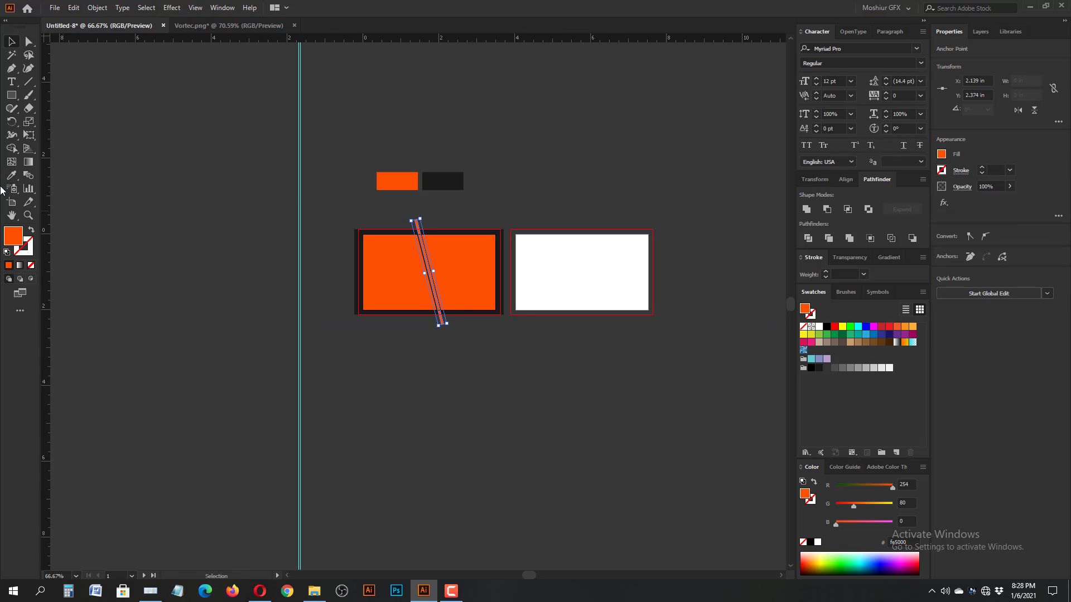
left_click(456, 355)
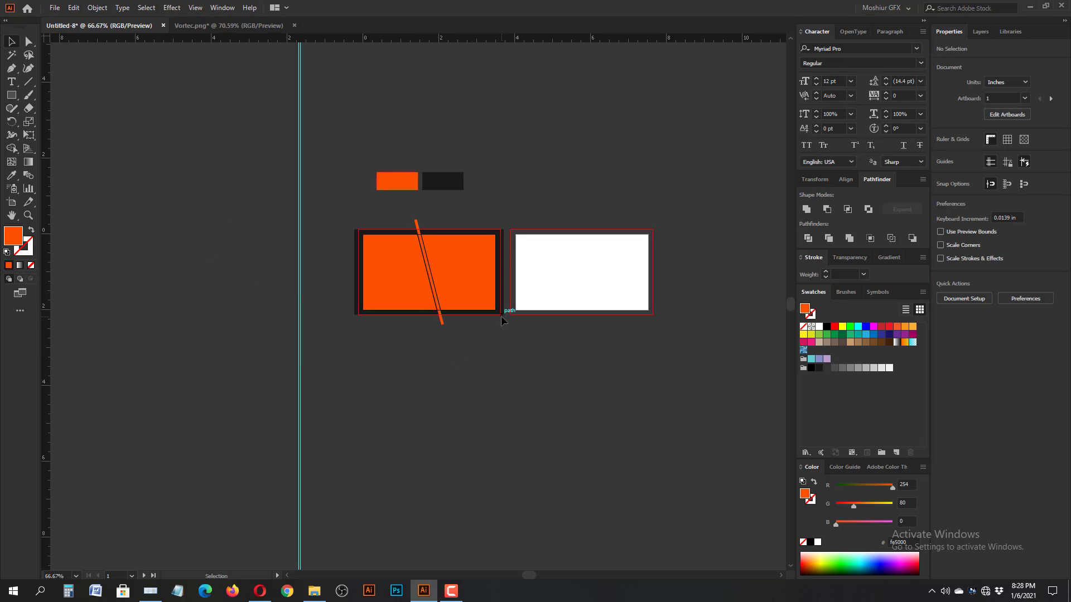
- Try to stretch the two orange panels outward to the card's red bleed lines
left_click(483, 299)
left_click_drag(496, 310, 501, 315)
left_click(480, 335)
left_click(421, 301)
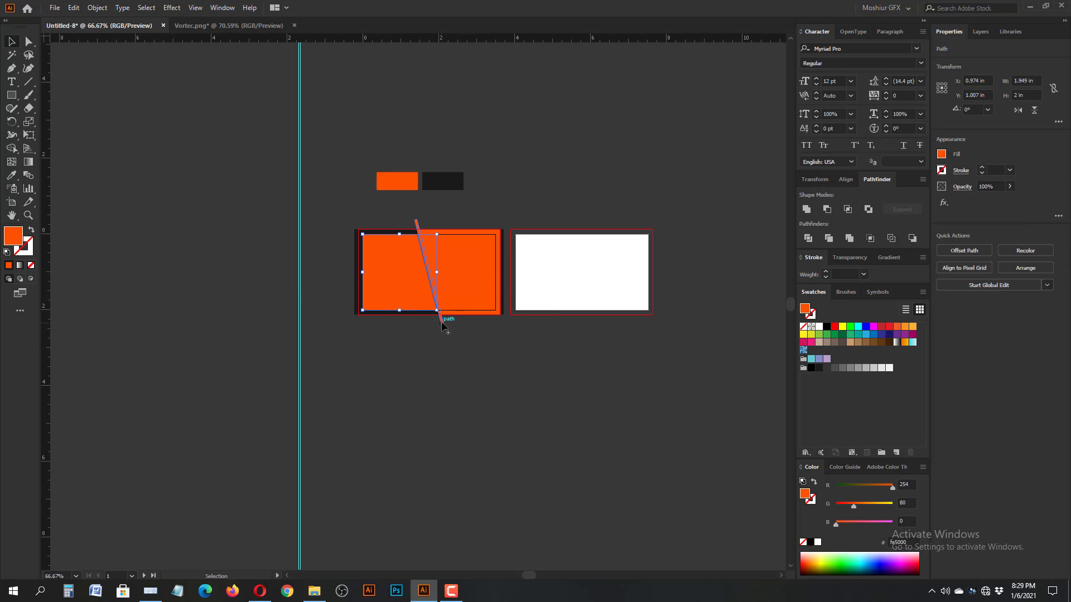
left_click_drag(437, 311, 443, 318)
left_click(440, 385)
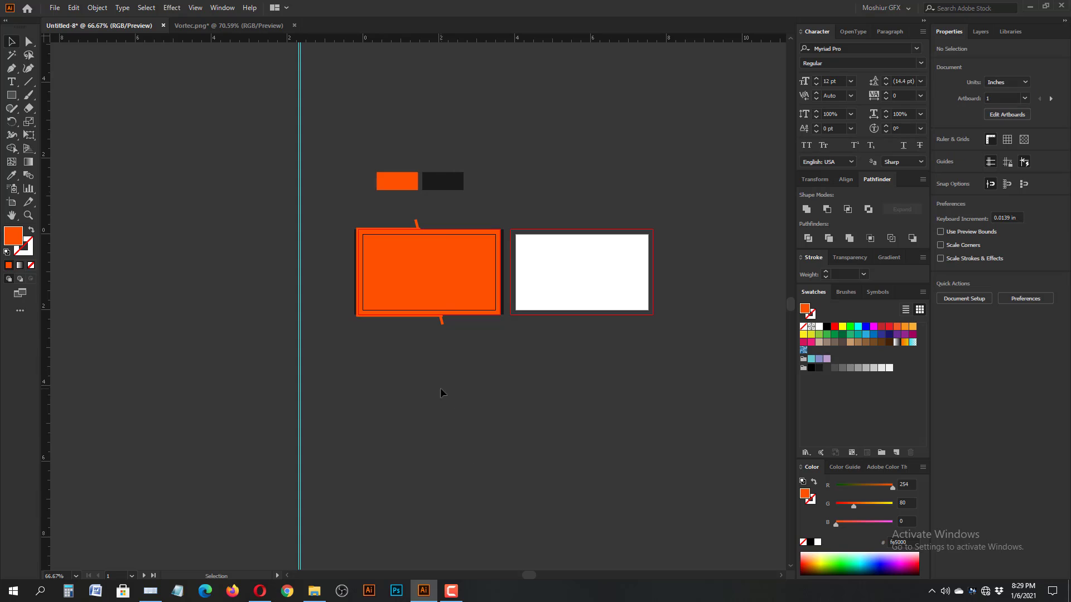
key("ctrl+plus")
key("ctrl+plus")
key("ctrl+z")
key("ctrl+z")
left_click(526, 470)
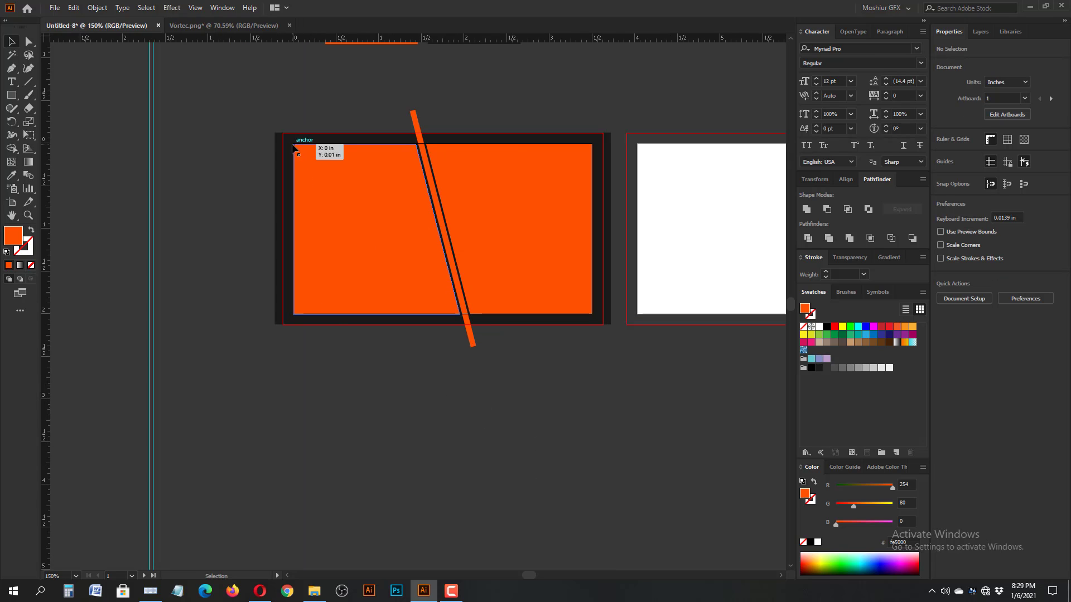
- Draw a closed orange panel with the Pen tool that covers the left side from the bleed corners to the gap beside the slanted strip
left_click(389, 269)
left_click(283, 133)
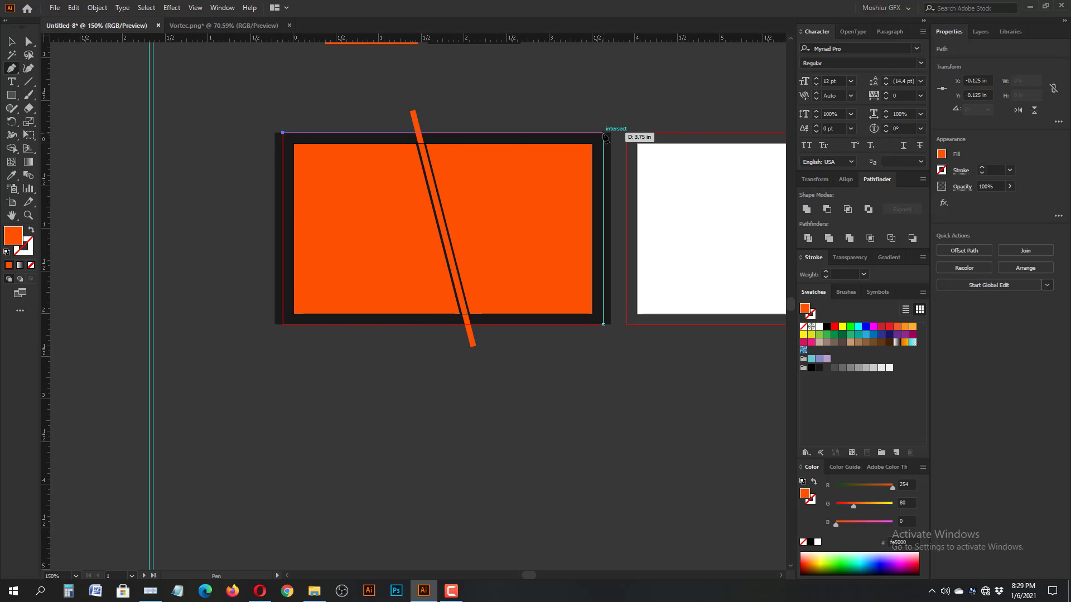
left_click(414, 133)
left_click(415, 144)
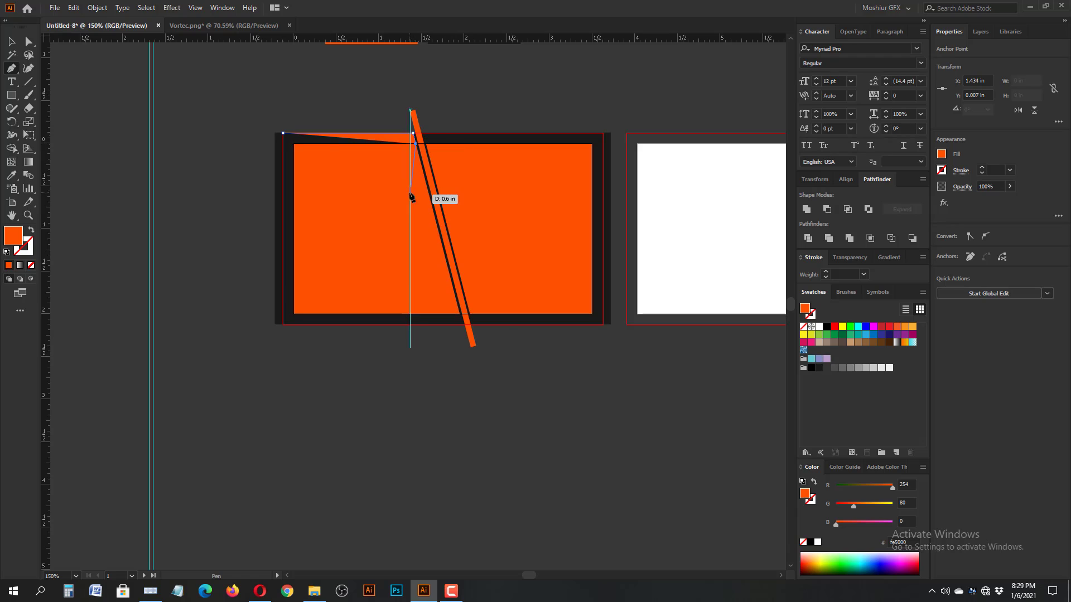
left_click(462, 324)
left_click(282, 324)
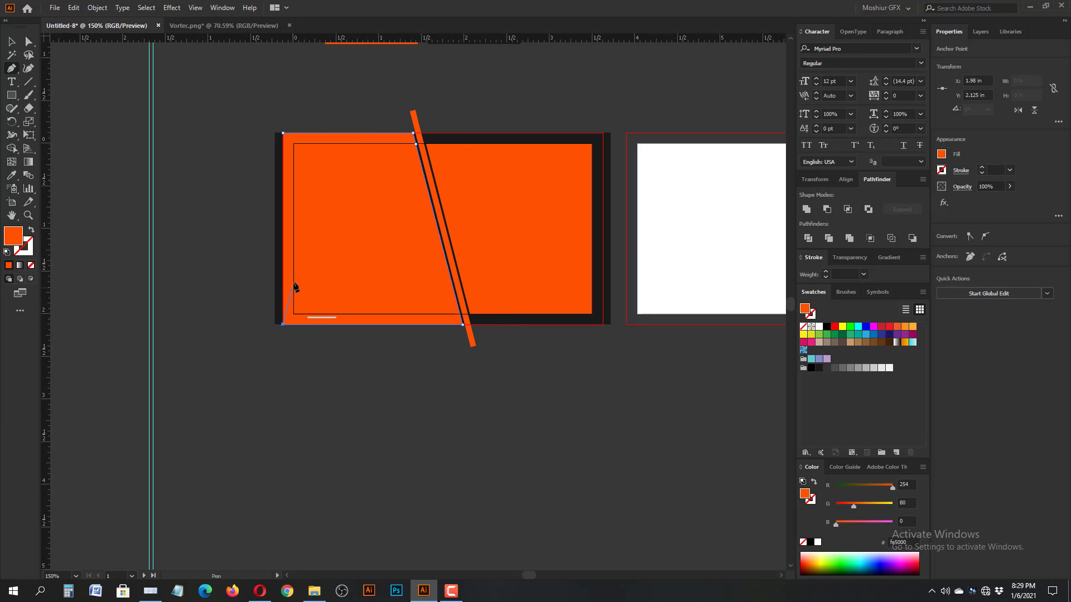
left_click(283, 134)
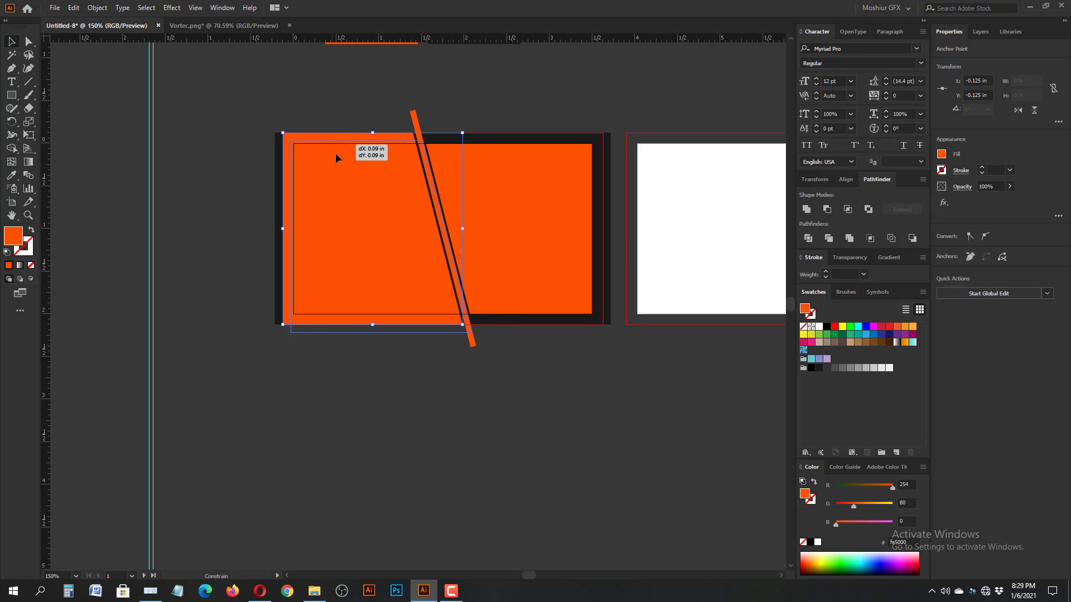
left_click_drag(336, 153, 354, 216)
key("ctrl+z")
left_click(394, 357)
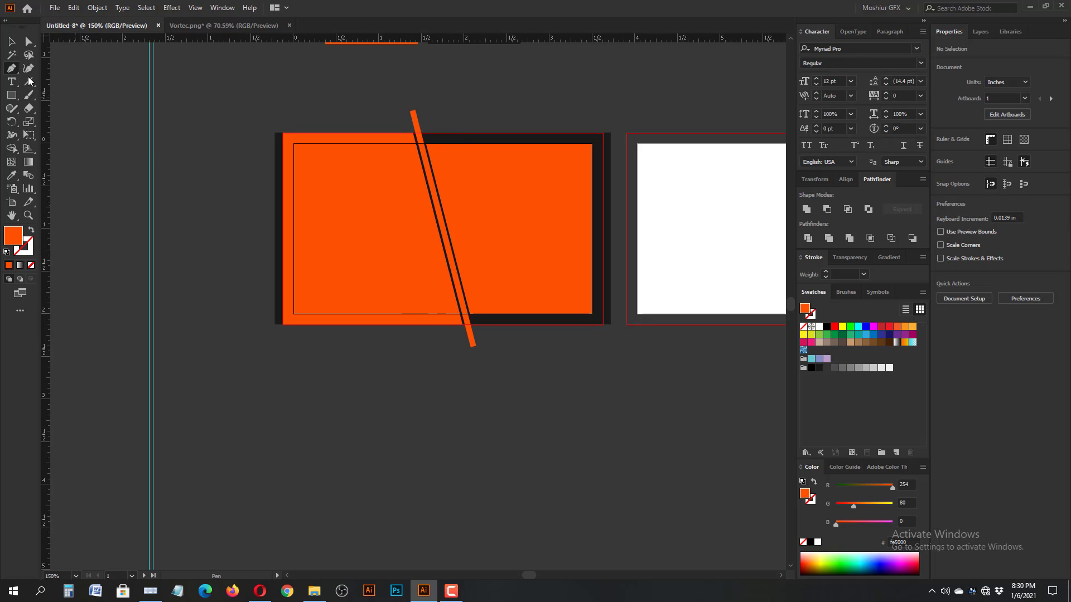
- Draw a closed orange panel with the Pen tool covering the card's right side from the strip gap to the bleed corners
left_click(423, 132)
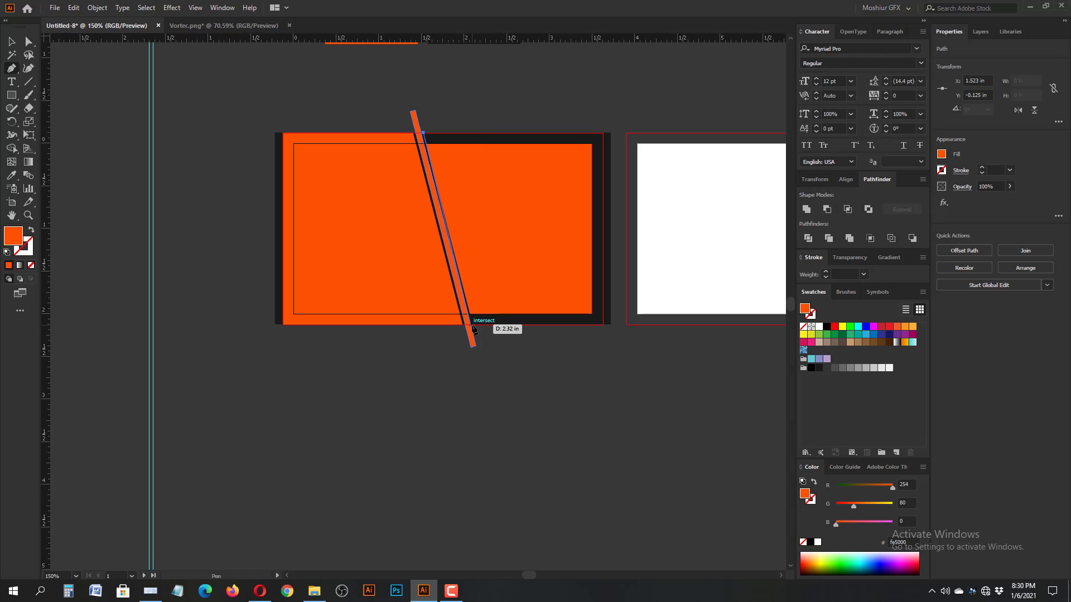
left_click(603, 133)
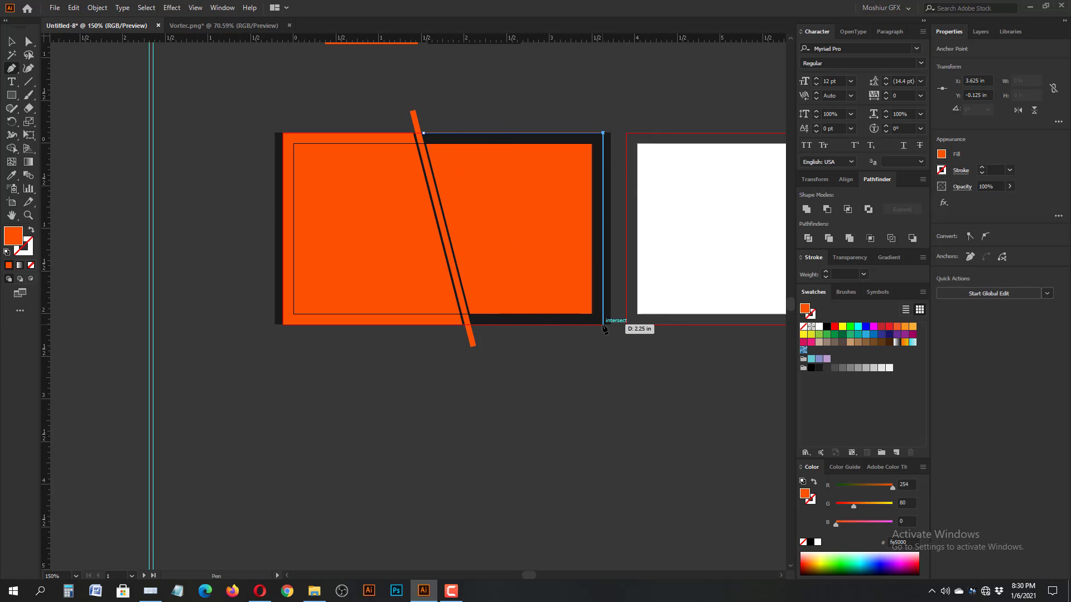
left_click(603, 323)
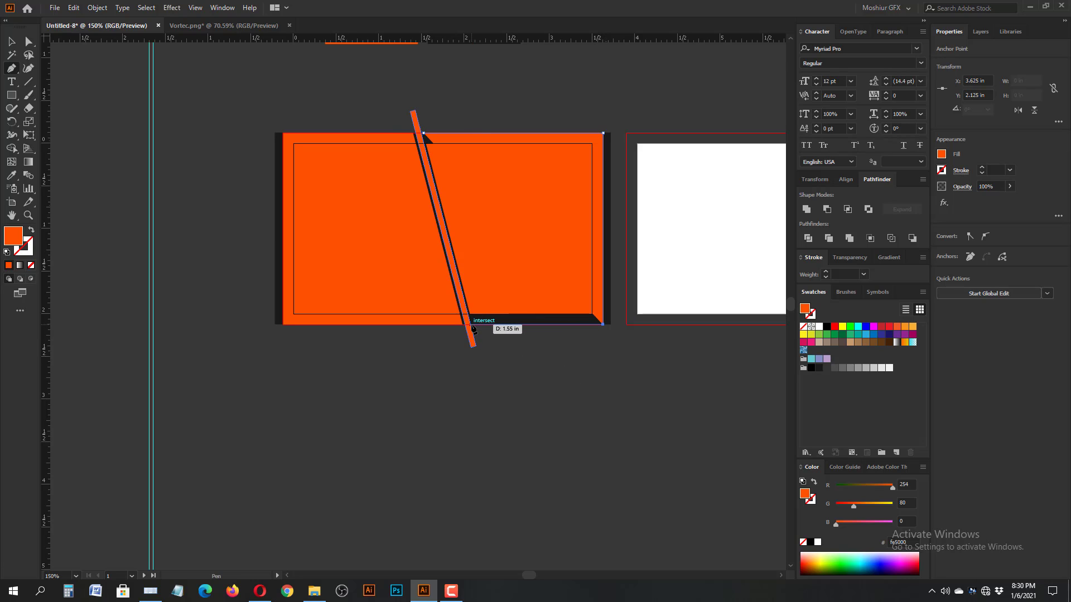
key("ctrl+equal")
key("ctrl+equal")
left_click(156, 306)
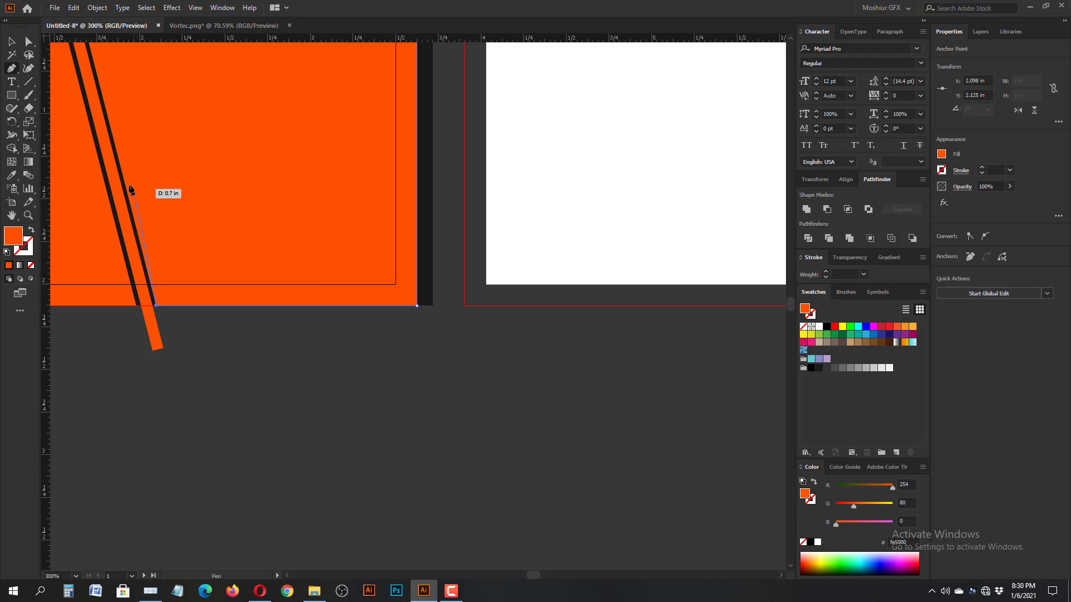
key("ctrl+minus")
key("ctrl+minus")
left_click(369, 115)
key("v")
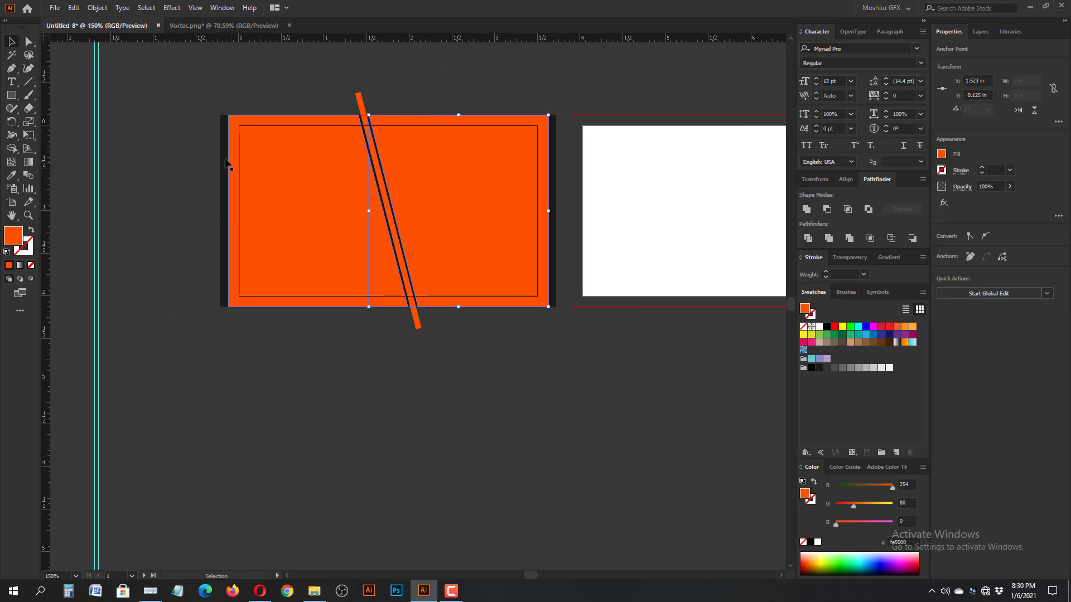
- Unlock and delete the dark background rectangle behind the orange panels
left_click(224, 162)
key("ctrl+alt+2")
key("Delete")
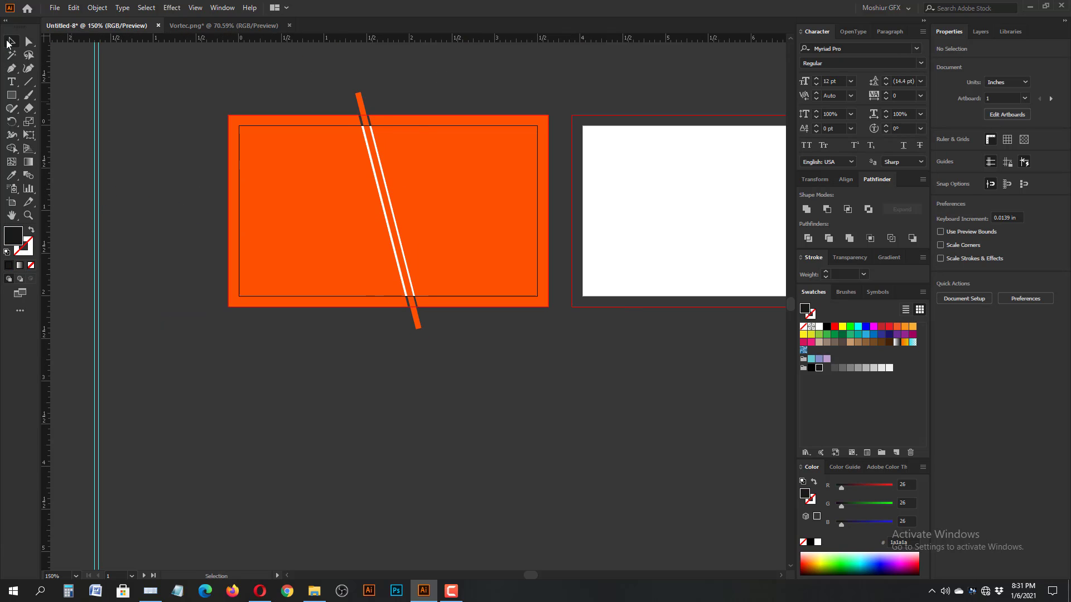
- Merge the overlapping pieces of the left and right panels into one shape on each side with Shape Builder
left_click(21, 148)
key("ctrl+a")
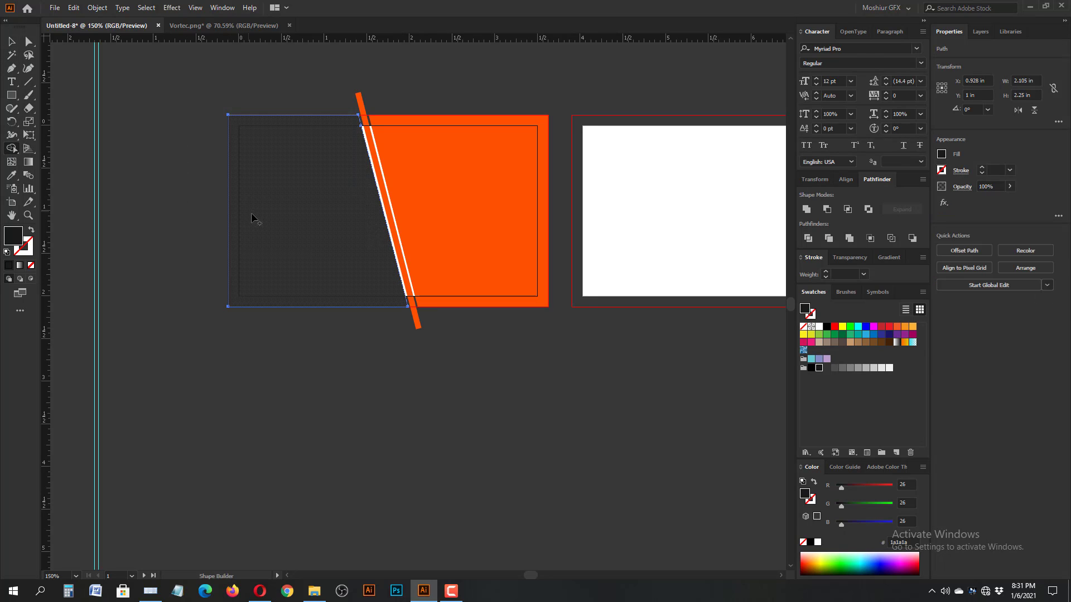
left_click(256, 219)
left_click(543, 195)
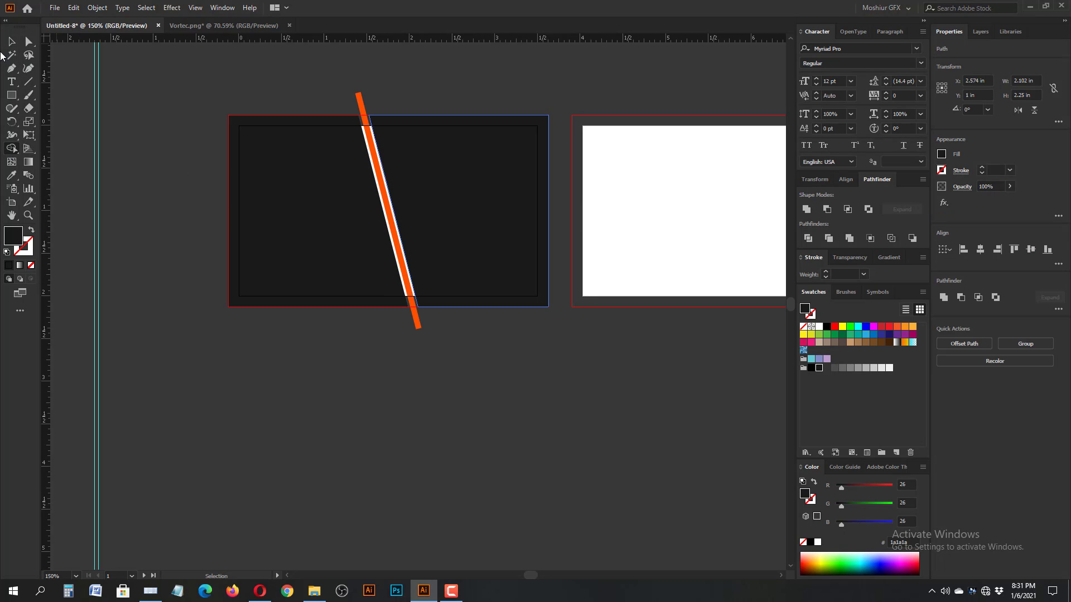
key("v")
left_click(300, 393)
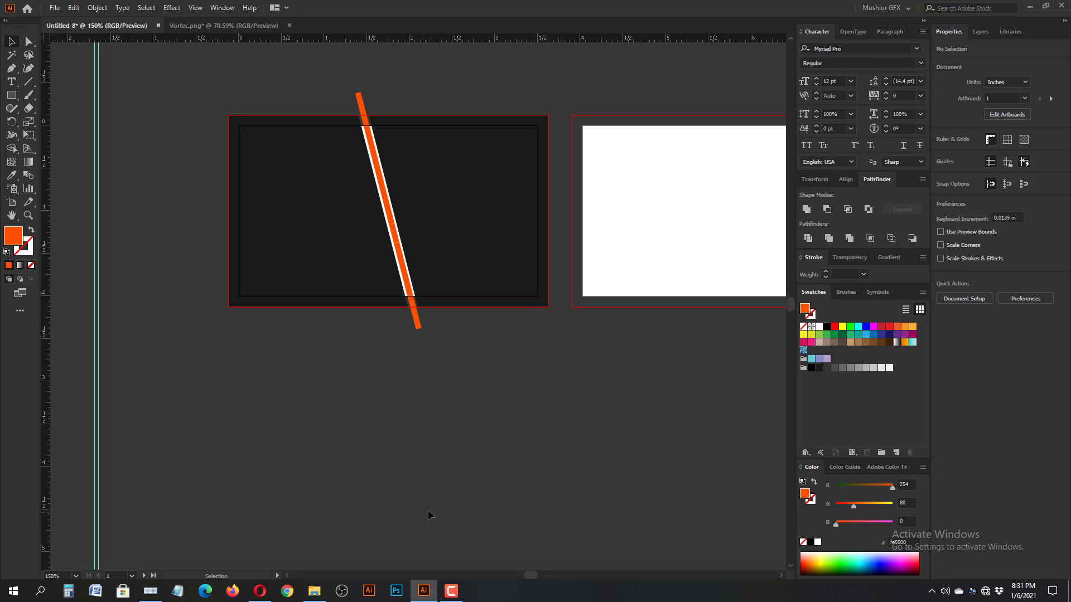
- Draw a dark 3.75 x 2.25 in rectangle over the card's full bleed area and send it behind the panels and strip
left_click(482, 271)
left_click(54, 170)
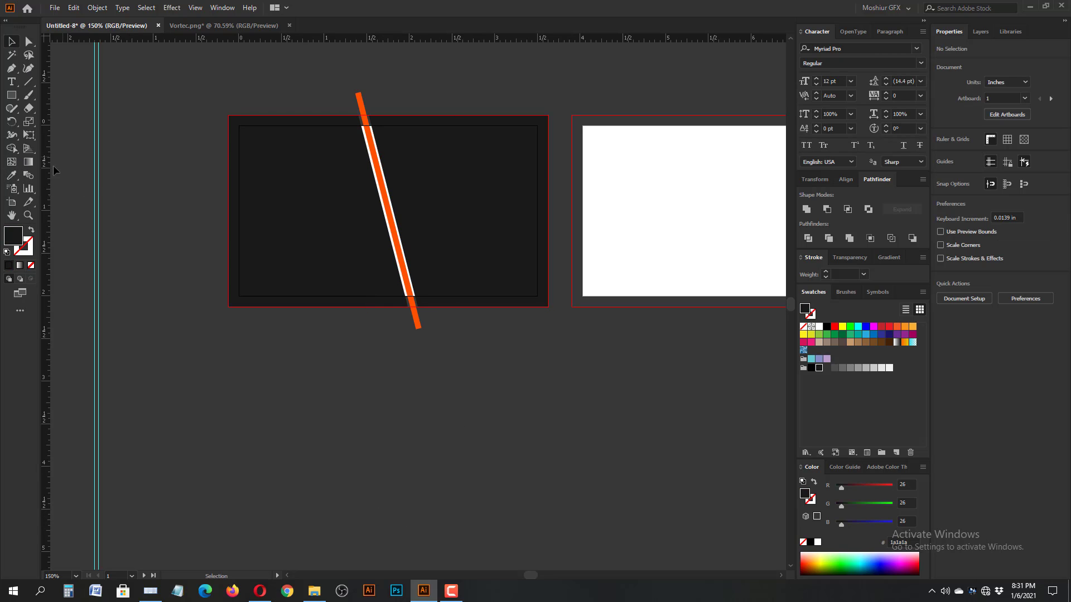
left_click_drag(229, 116, 538, 316)
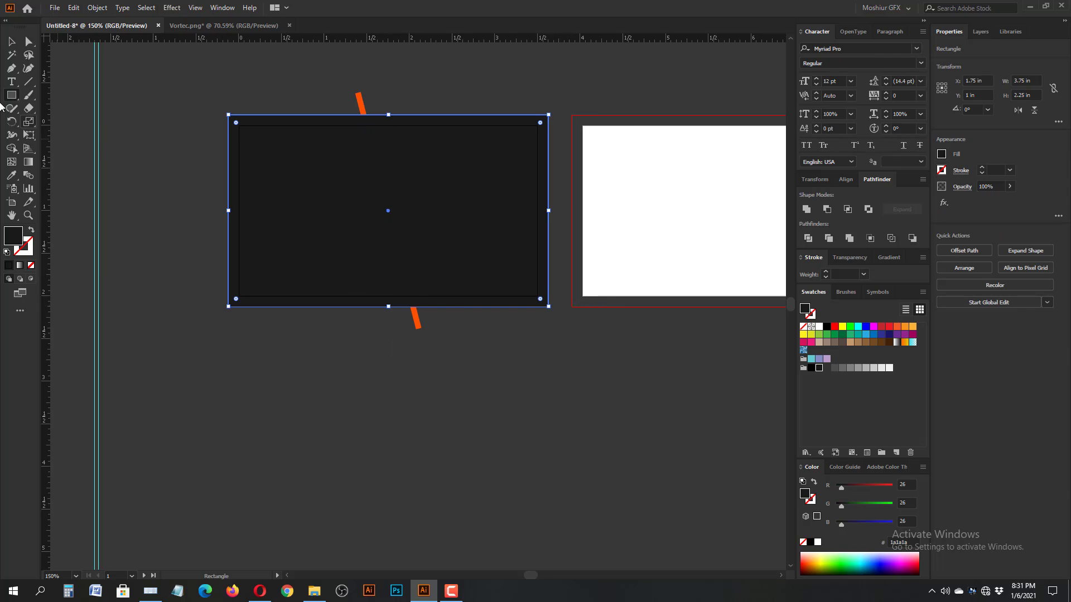
key("v")
right_click(328, 260)
mouse_move(379, 445)
left_click(500, 484)
left_click(500, 459)
- Recolour the right and left panels orange by sampling the slanted strip with the Eyedropper
left_click(462, 223)
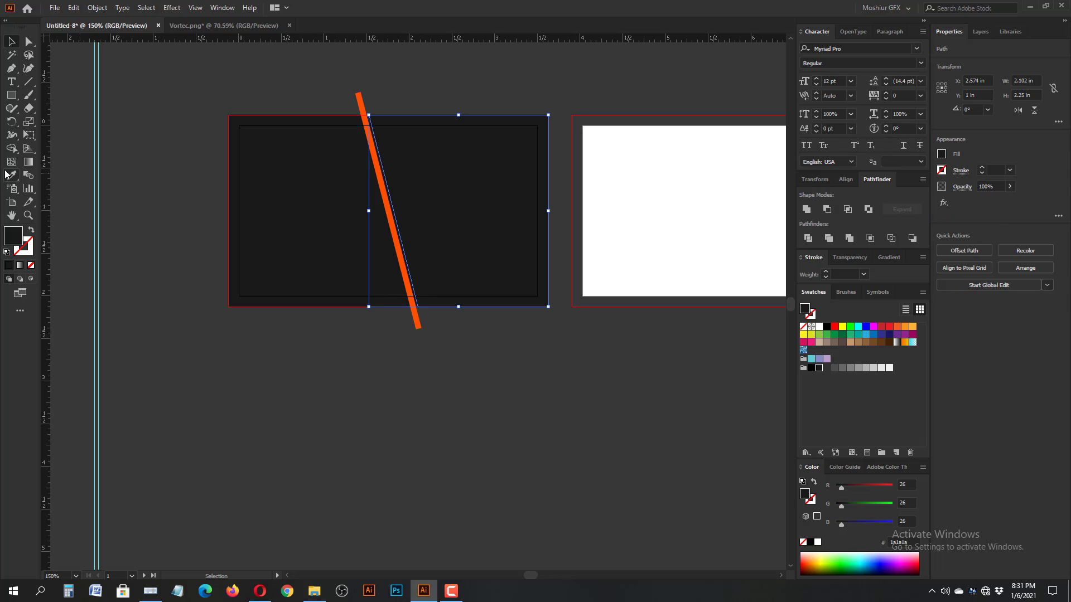
left_click(12, 176)
left_click(379, 176)
left_click(12, 42)
left_click(301, 178)
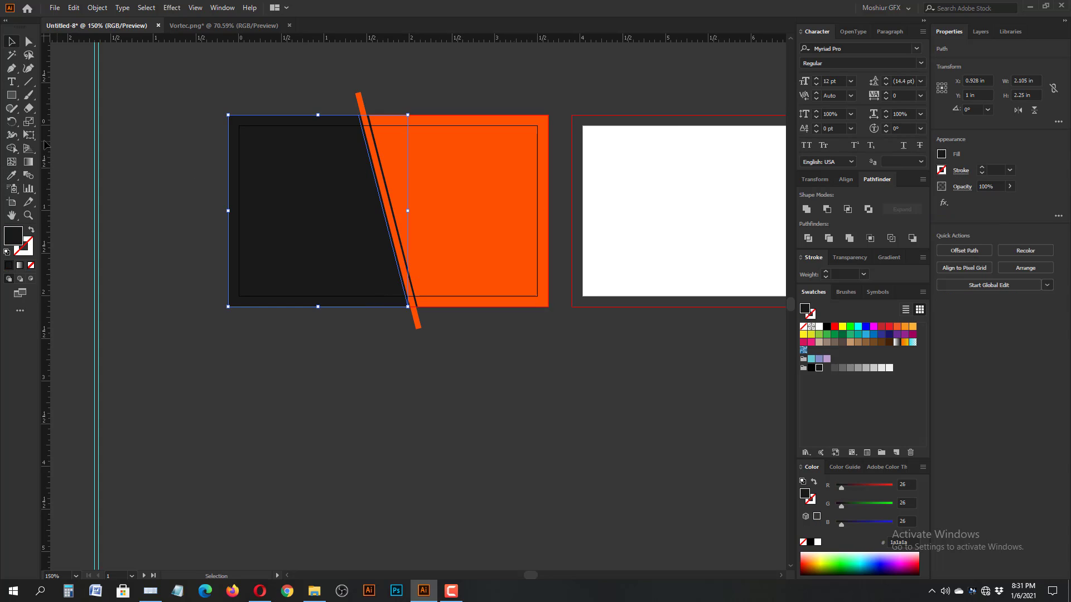
left_click(379, 172)
key("v")
left_click(416, 497)
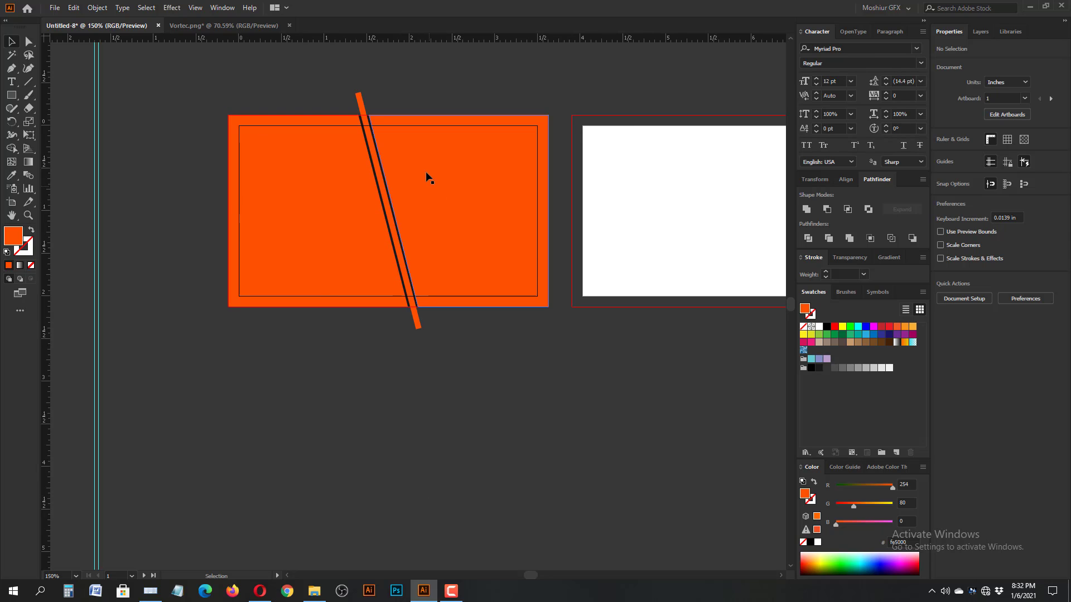
- Apply a Drop Shadow effect to the slanted strip, using the Color option and a 2 in blur
left_click(416, 319)
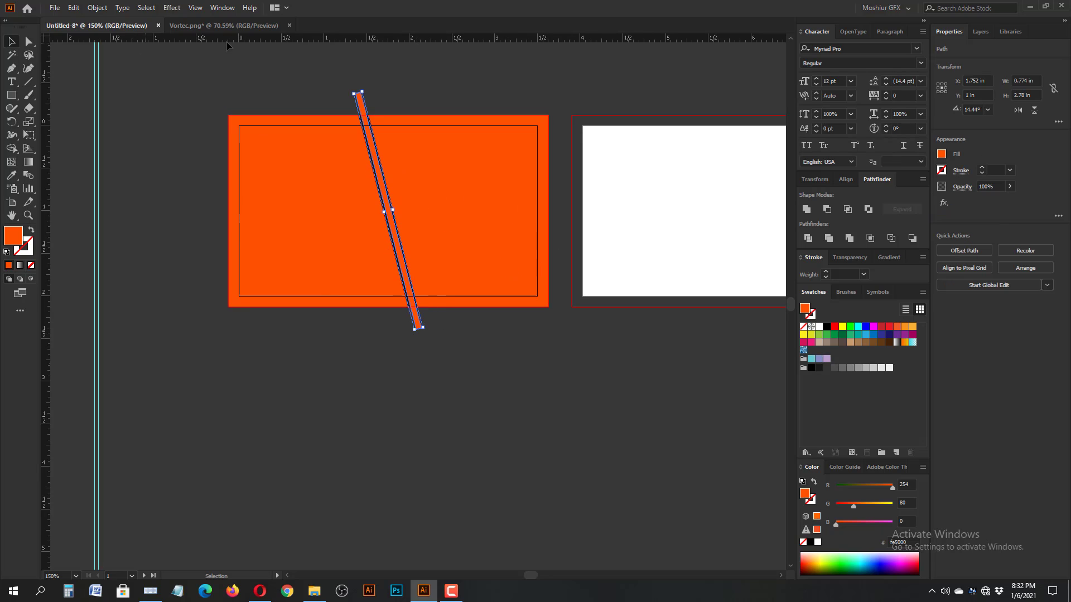
left_click(171, 8)
mouse_move(190, 136)
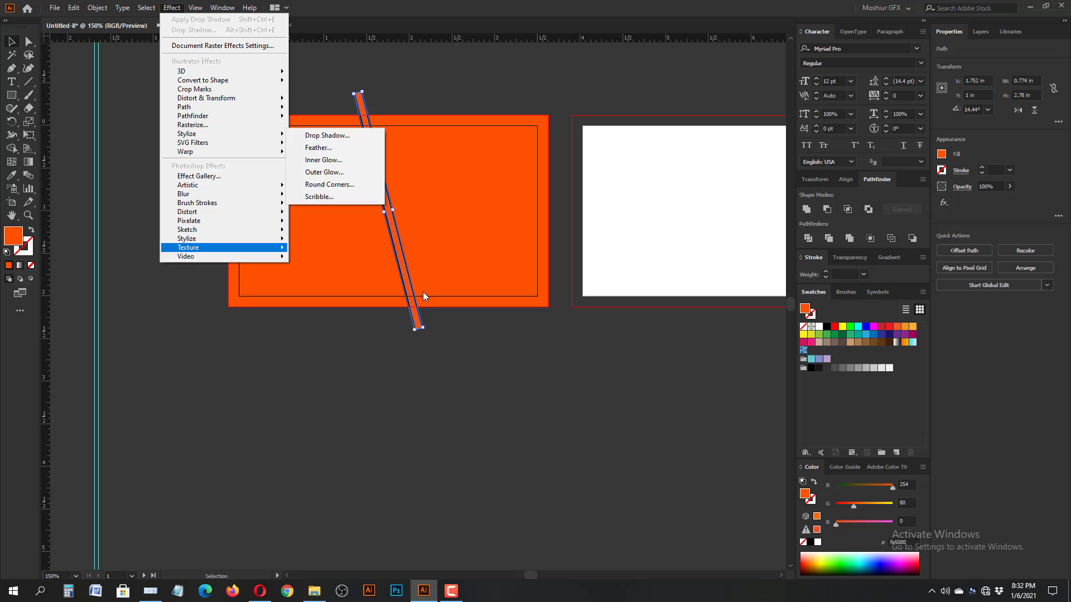
left_click(330, 134)
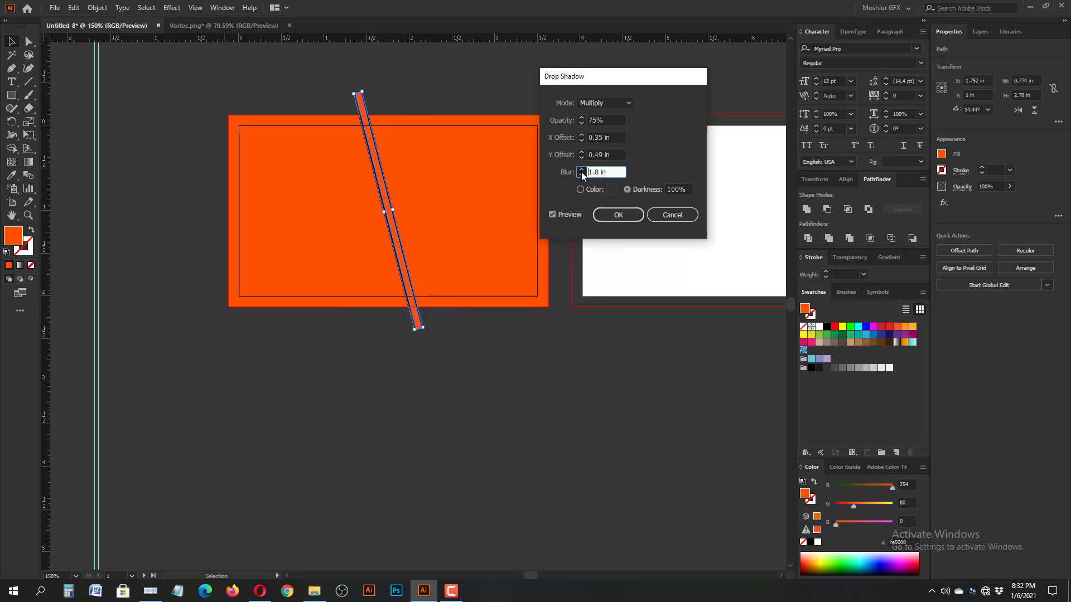
left_click(583, 135)
left_click(583, 136)
left_click(589, 189)
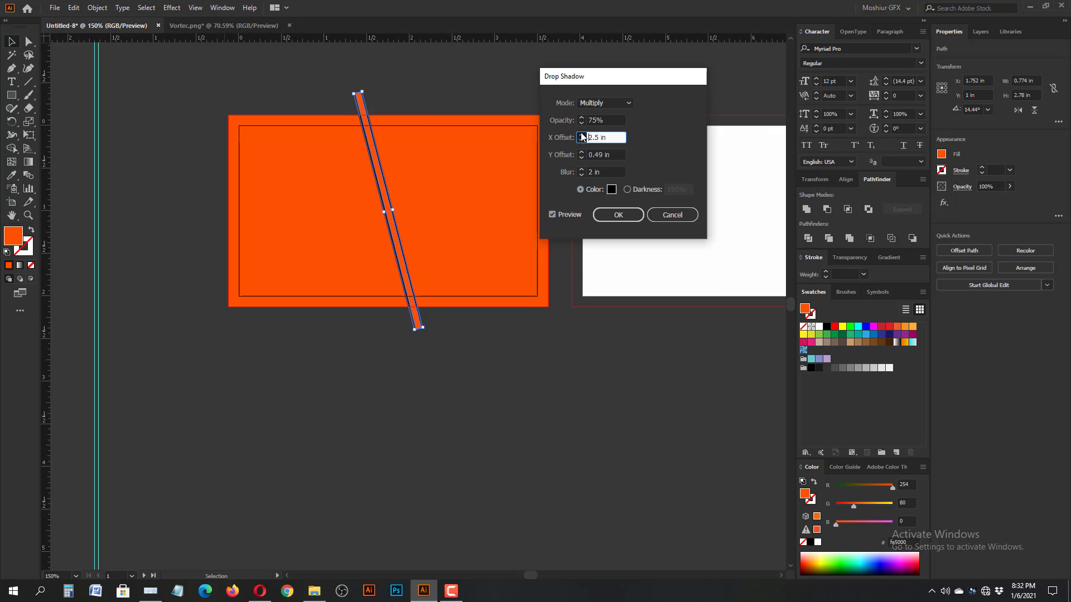
left_click(581, 134)
type("0")
key("Return")
- Try moving the slanted orange strip onto the white back artboard
left_click(450, 363)
left_click_drag(418, 322, 684, 295)
left_click(700, 397)
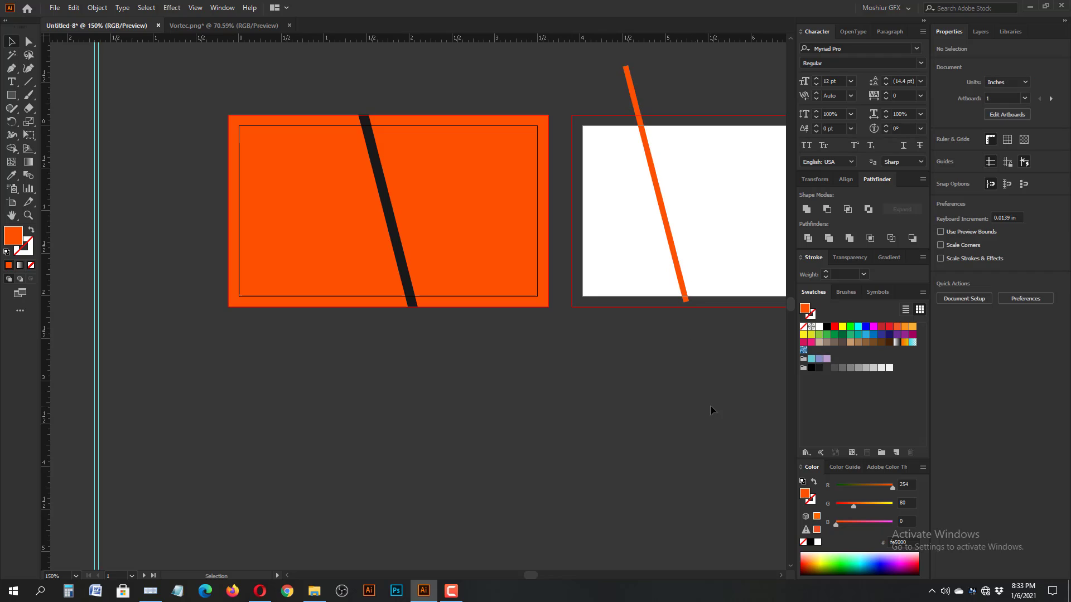
key("ctrl+z")
left_click(600, 452)
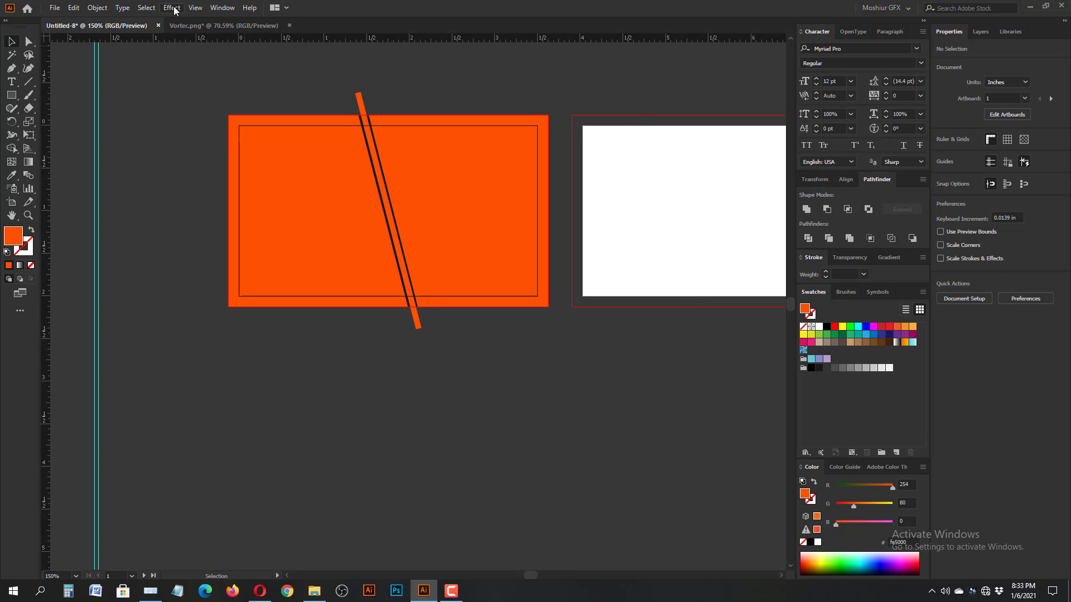
- Fill the slanted strip white and try to add another drop shadow to it
left_click(410, 293)
left_click(819, 326)
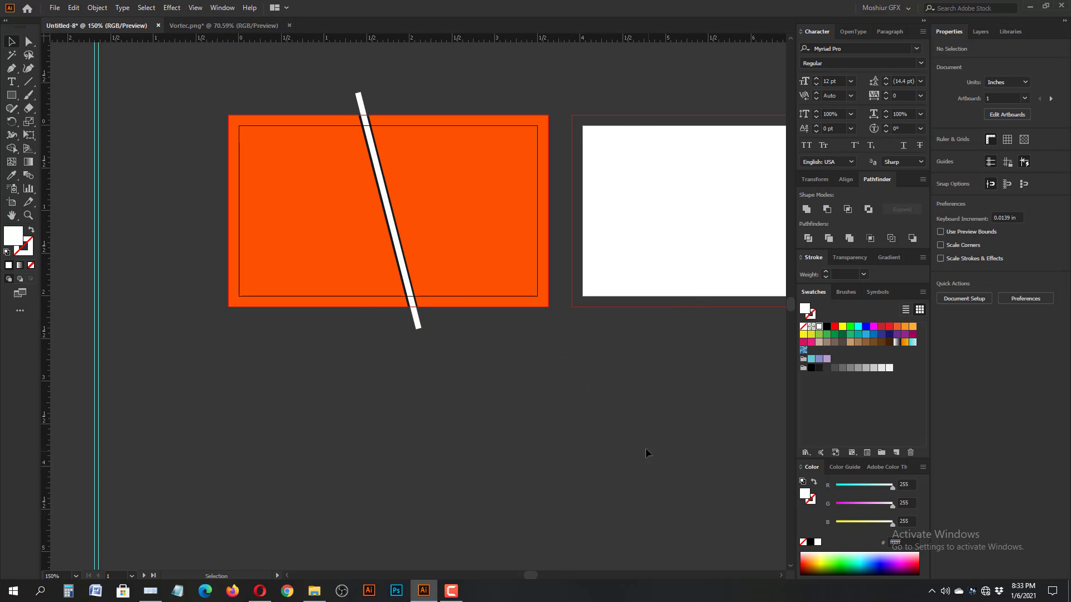
left_click(171, 8)
mouse_move(193, 134)
left_click(319, 135)
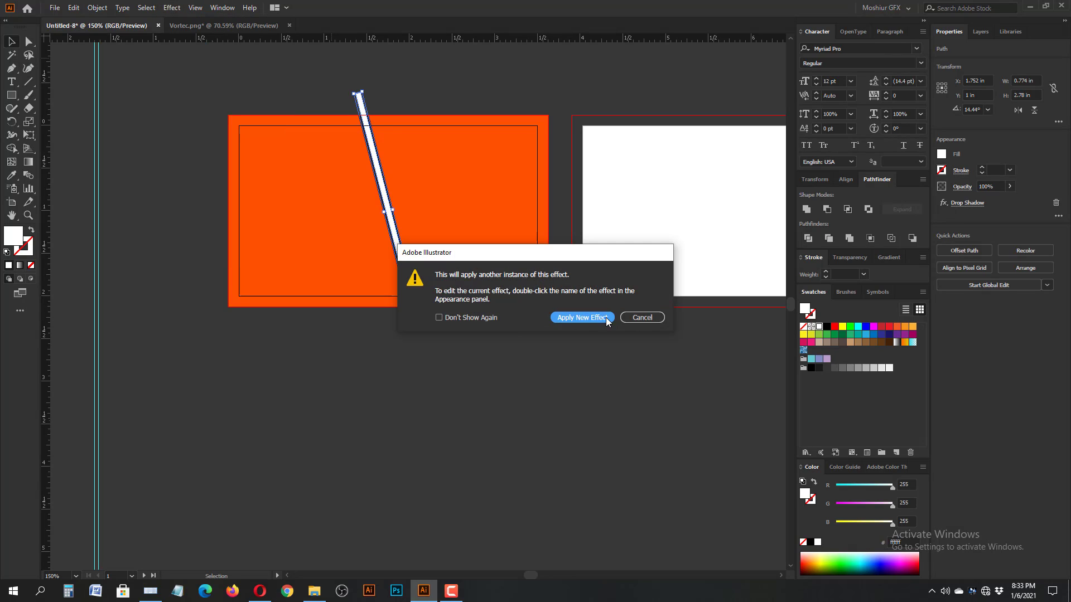
left_click(582, 317)
left_click(482, 380)
- Try moving the white strip to the empty area below the card
left_click(420, 333)
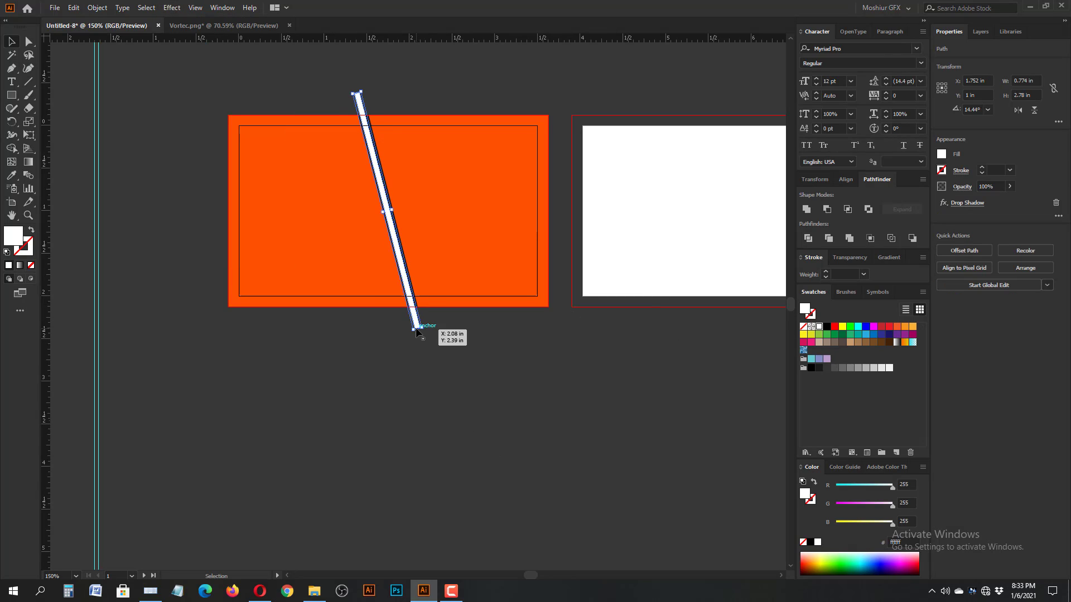
left_click_drag(421, 331, 533, 490)
key("ctrl+z")
left_click(557, 531)
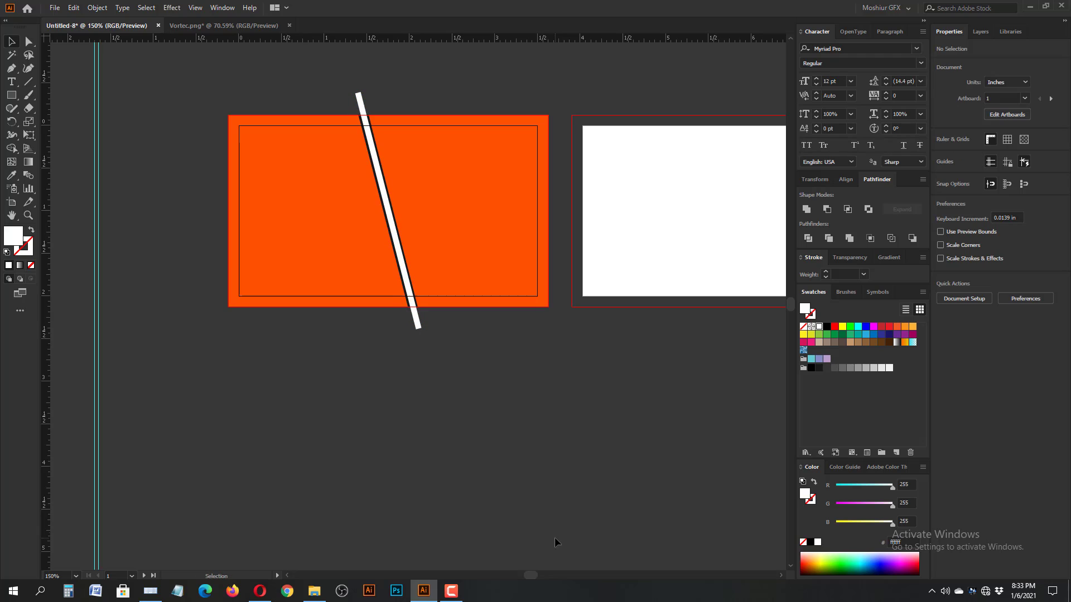
- Try narrowing the right orange panel slightly and shifting the white strip up to Y 0.972 in
left_click(439, 268)
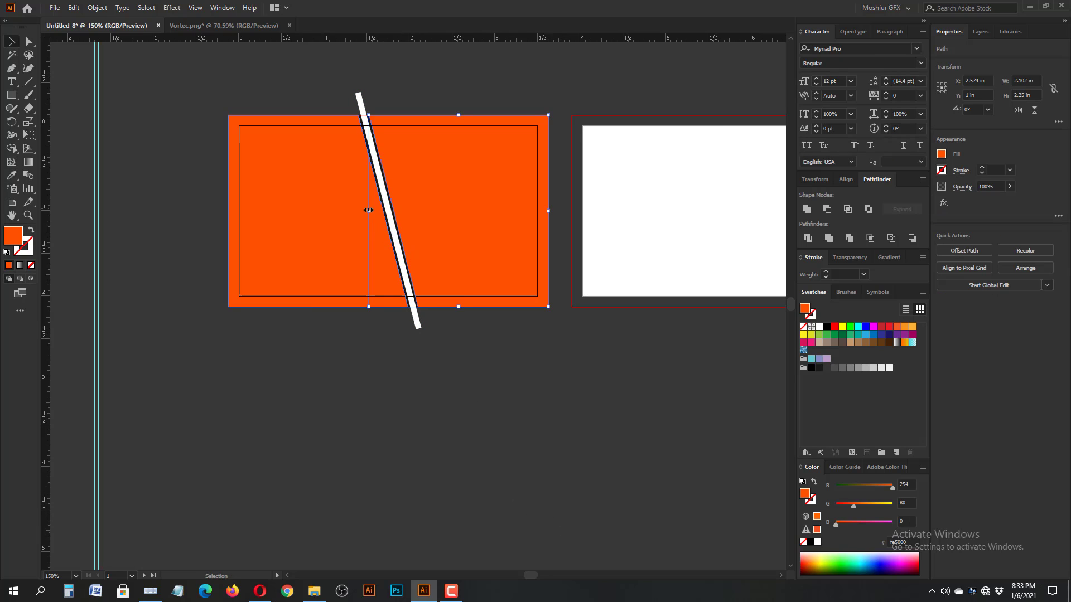
left_click_drag(369, 211, 372, 211)
left_click(419, 321)
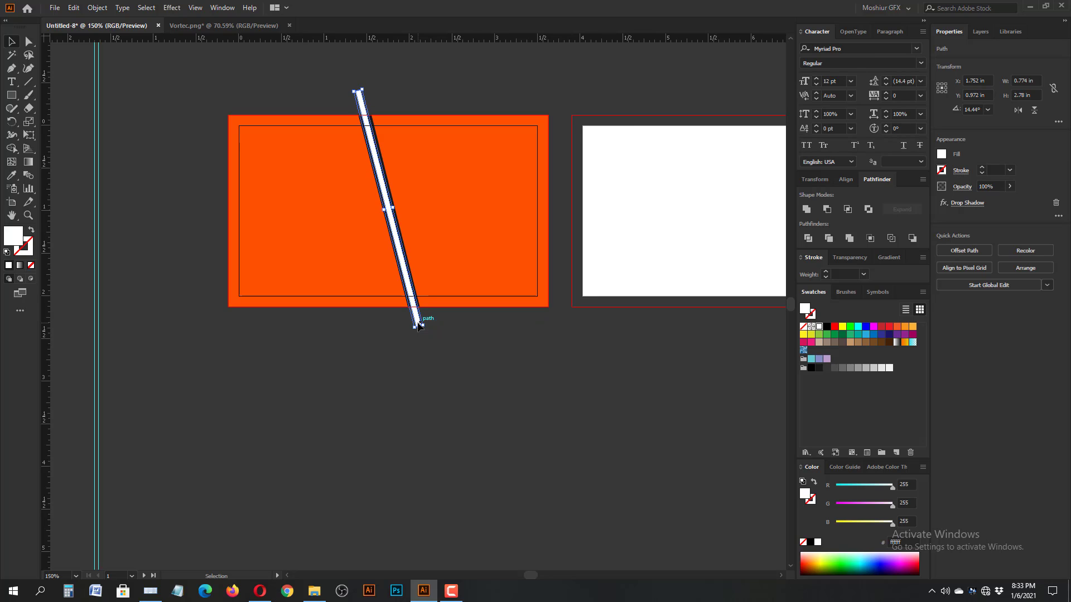
left_click(473, 340)
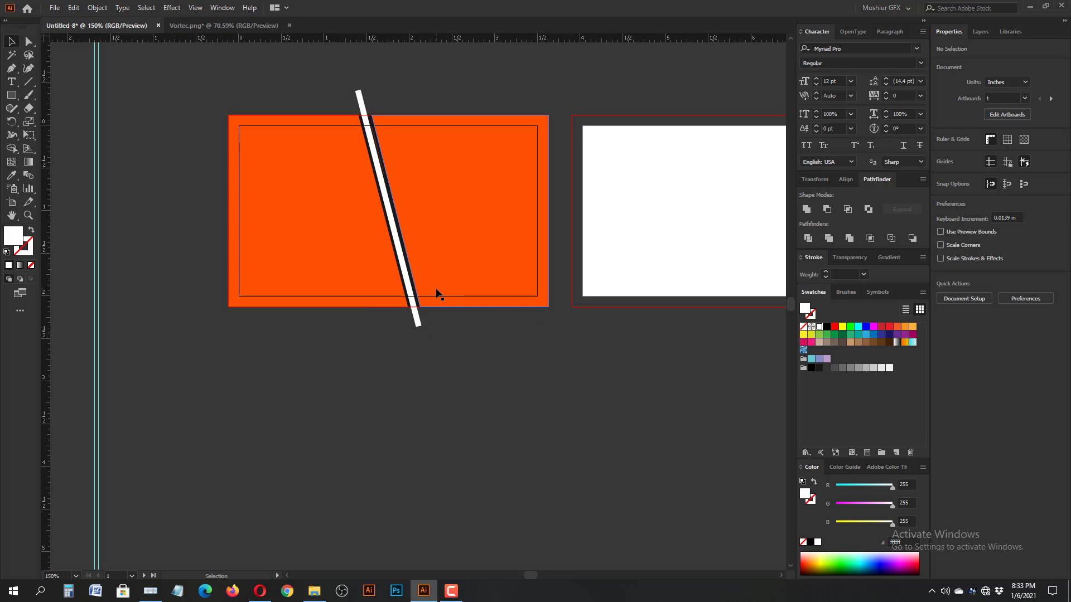
key("ctrl+z")
key("ctrl+z")
left_click(818, 327)
left_click(369, 384)
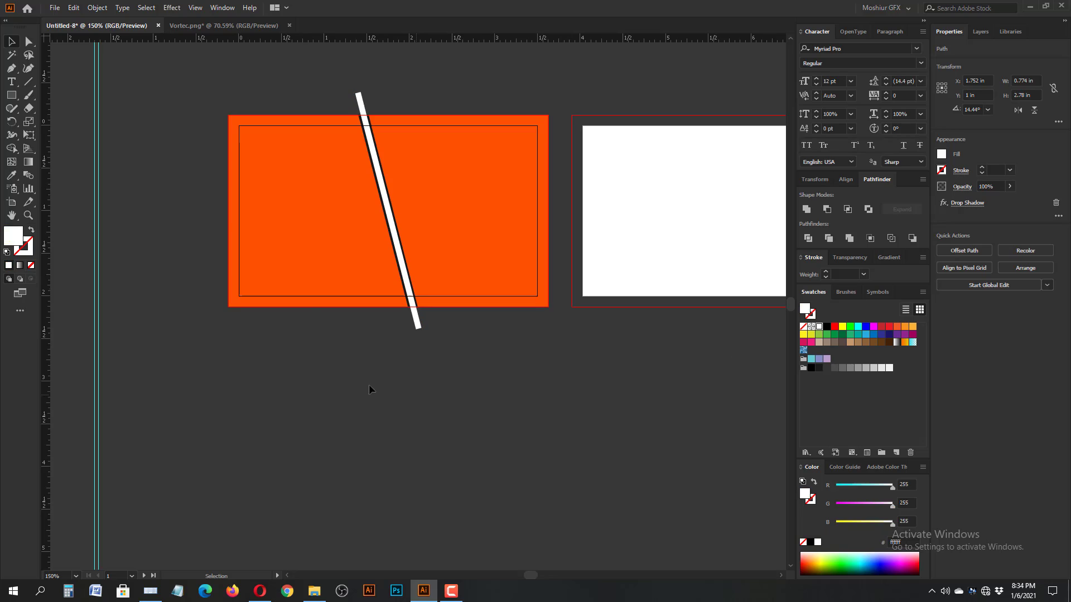
- Try widening the left orange panel slightly toward the white strip
left_click(384, 268)
left_click_drag(410, 211, 412, 211)
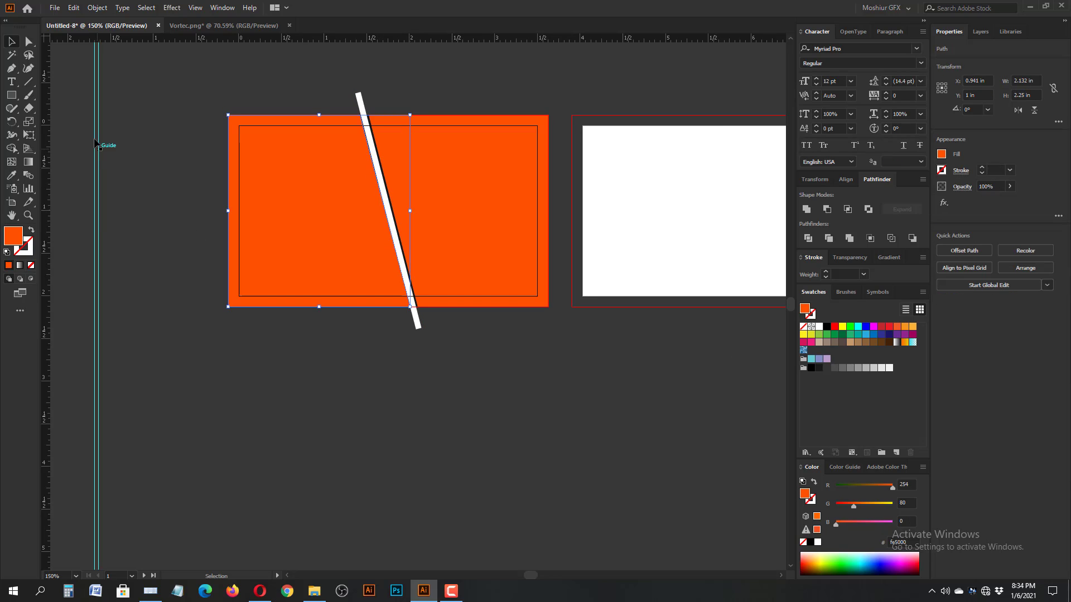
key("ctrl+z")
left_click(225, 419)
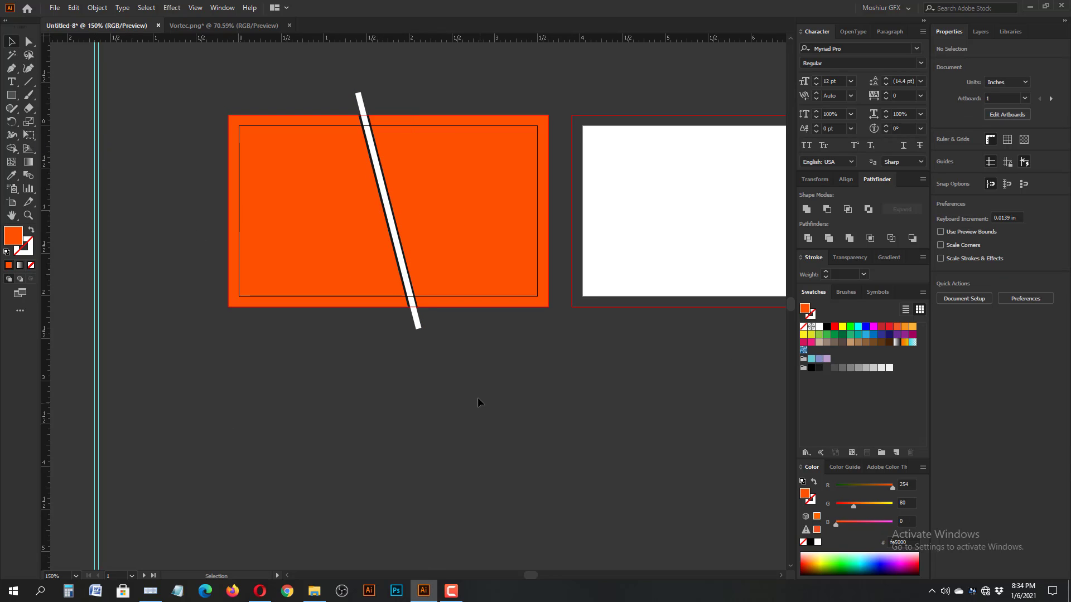
- Slim the white slanted strip to W 0.762 in and place a parallel copy of it close beside it
left_click(422, 329)
left_click_drag(394, 211, 391, 210)
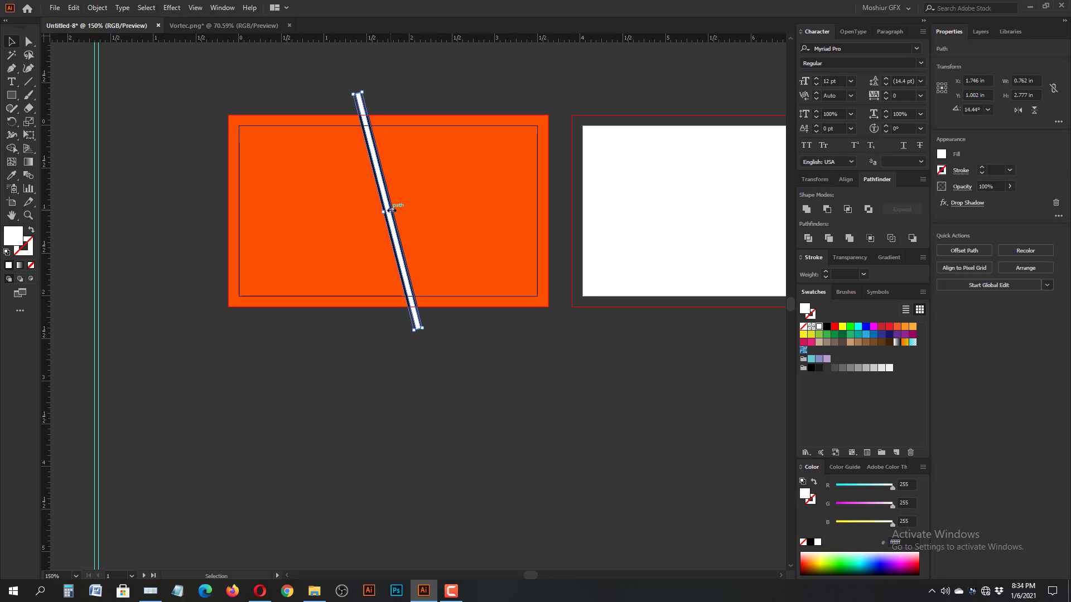
left_click(426, 350)
left_click_drag(415, 316, 421, 314)
key("ctrl+z")
left_click(513, 397)
- Move both white strips below the card and send the two orange panels to the back behind the dark rectangle
left_click_drag(342, 103, 386, 360)
left_click(362, 260)
right_click(343, 233)
mouse_move(374, 419)
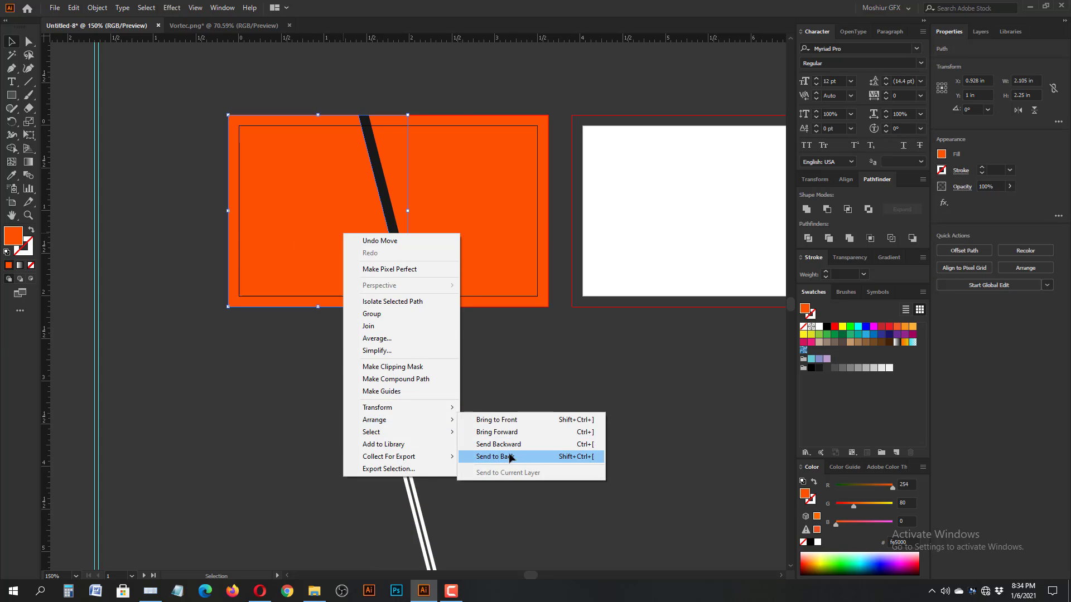
left_click(513, 456)
right_click(458, 262)
mouse_move(488, 446)
left_click(607, 472)
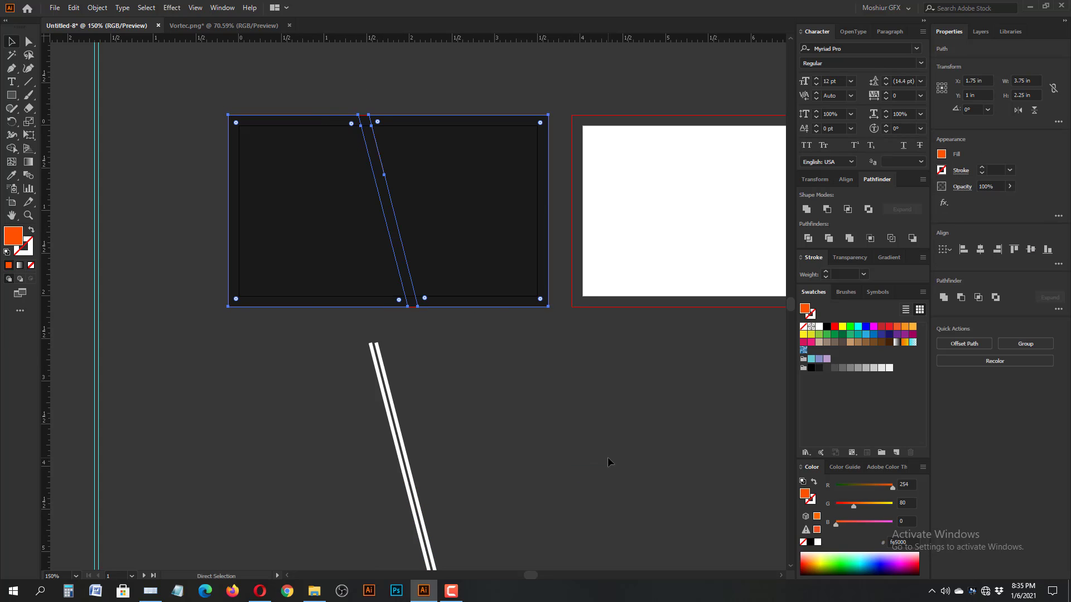
left_click(608, 457)
- Move the two white strips together back over the dark card, to about X 1.877 in, Y 1.053 in
left_click(384, 162)
left_click_drag(418, 245, 401, 363)
left_click(401, 430)
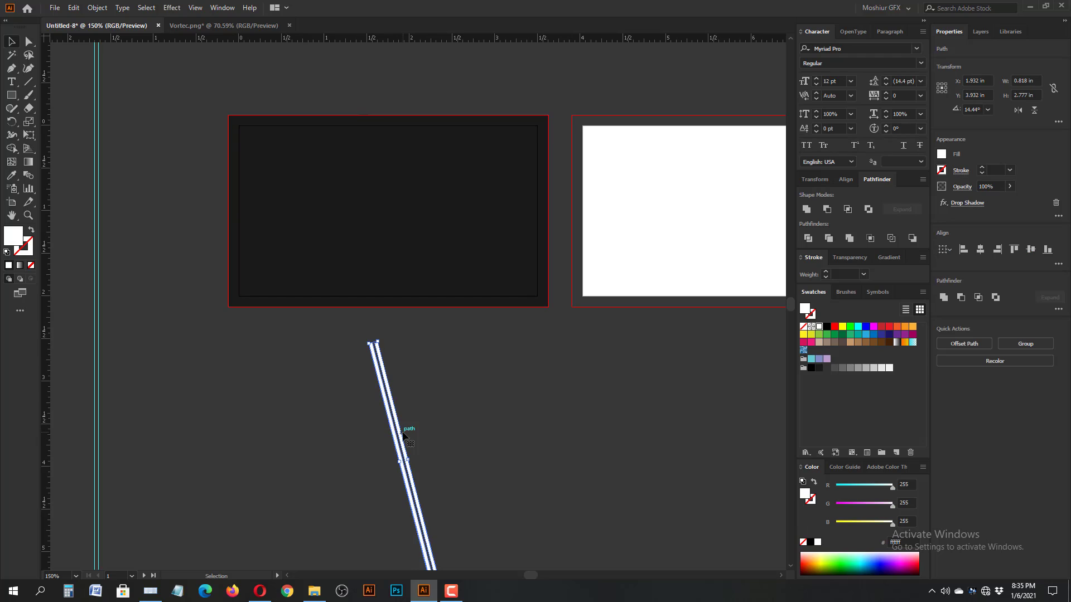
left_click_drag(401, 430, 396, 183)
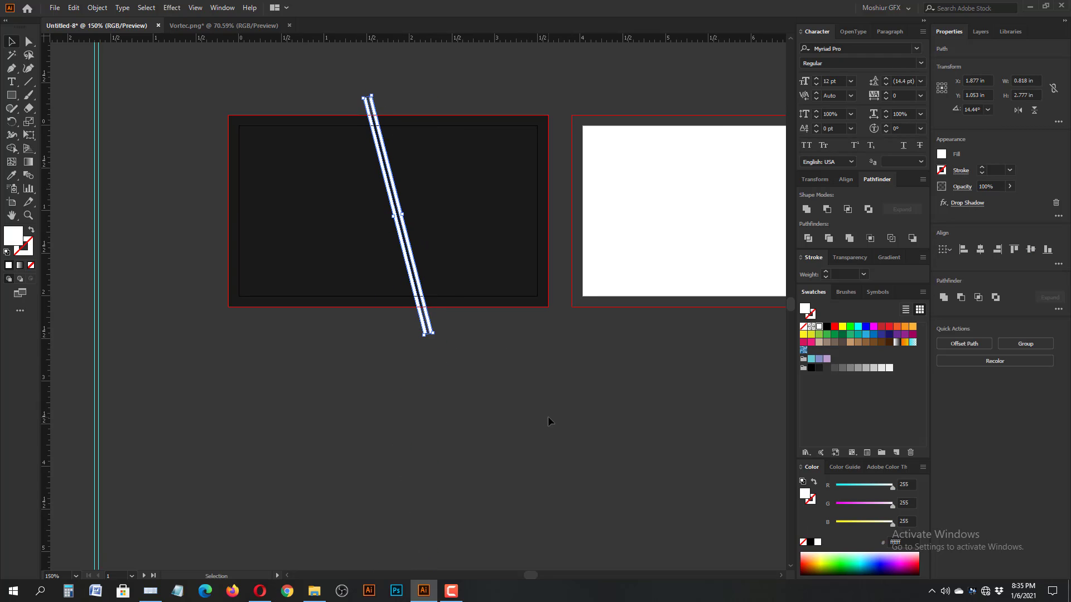
- Nudge the right white slanted strip slightly left to narrow the gap between the two strips
left_click(361, 433)
left_click(428, 332)
key("Left")
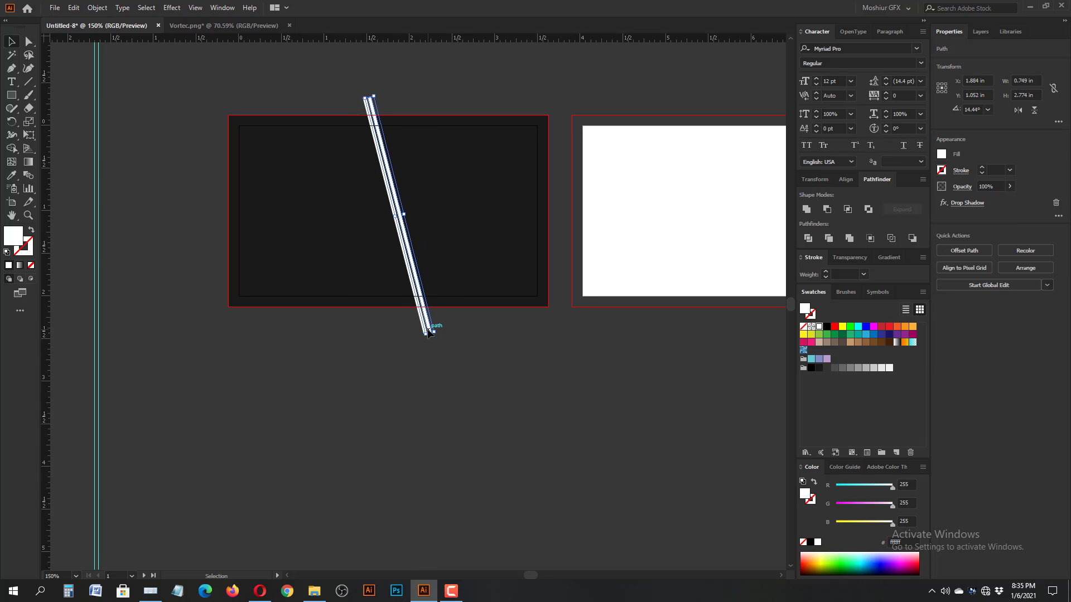
left_click(437, 329)
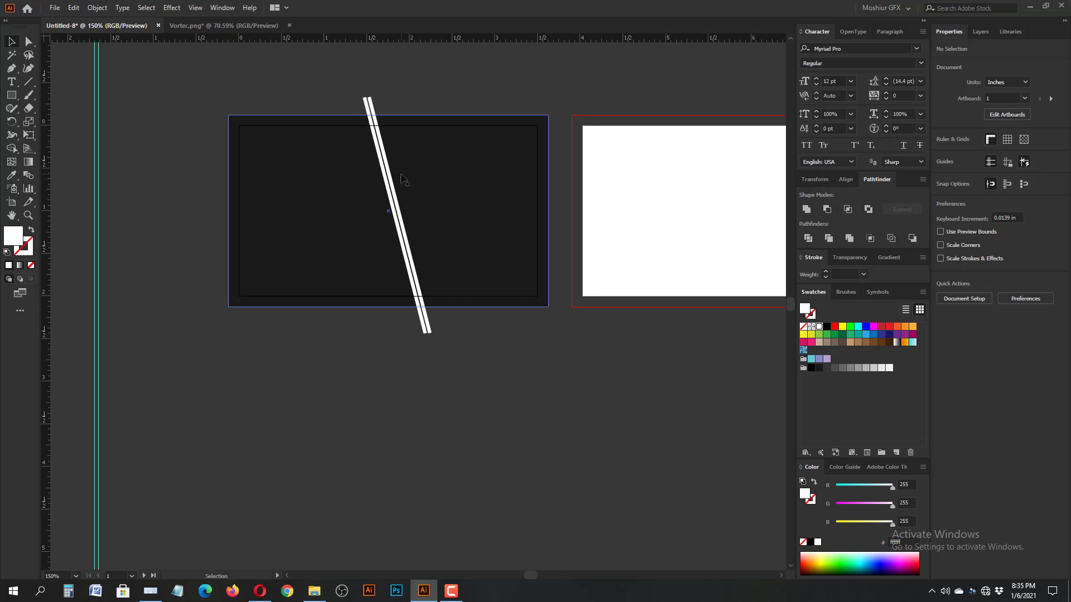
- Move both white strips together to about X 1.704 in, Y 1.067 in
left_click(398, 221)
left_click_drag(381, 107, 382, 109)
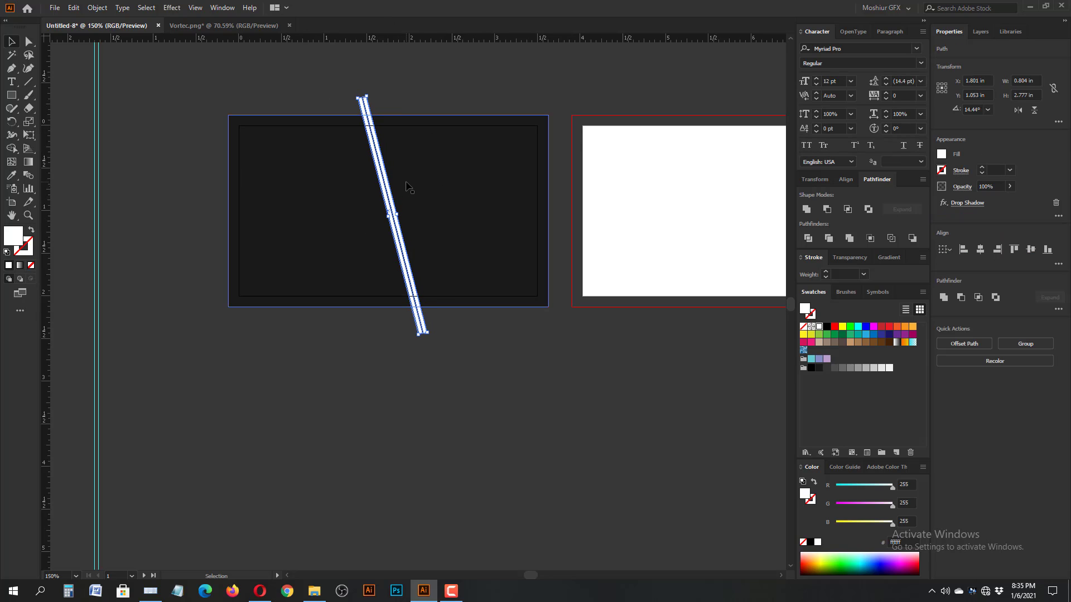
key("Down")
key("Left")
key("Left")
key("Left")
key("Left")
key("Left")
key("Left")
key("Left")
key("Left")
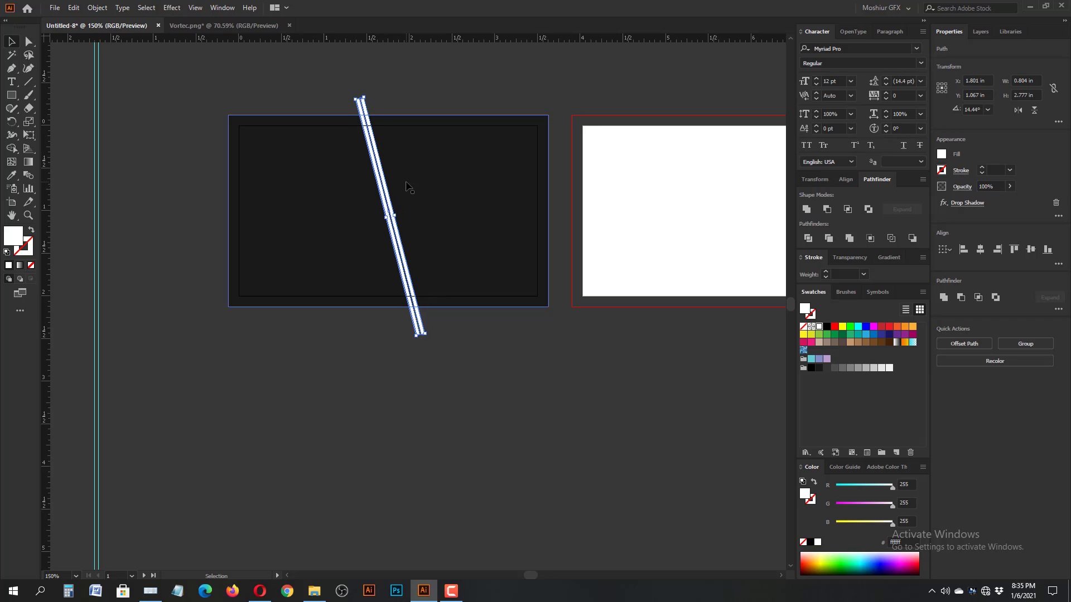
key("Right")
key("Right")
key("Right")
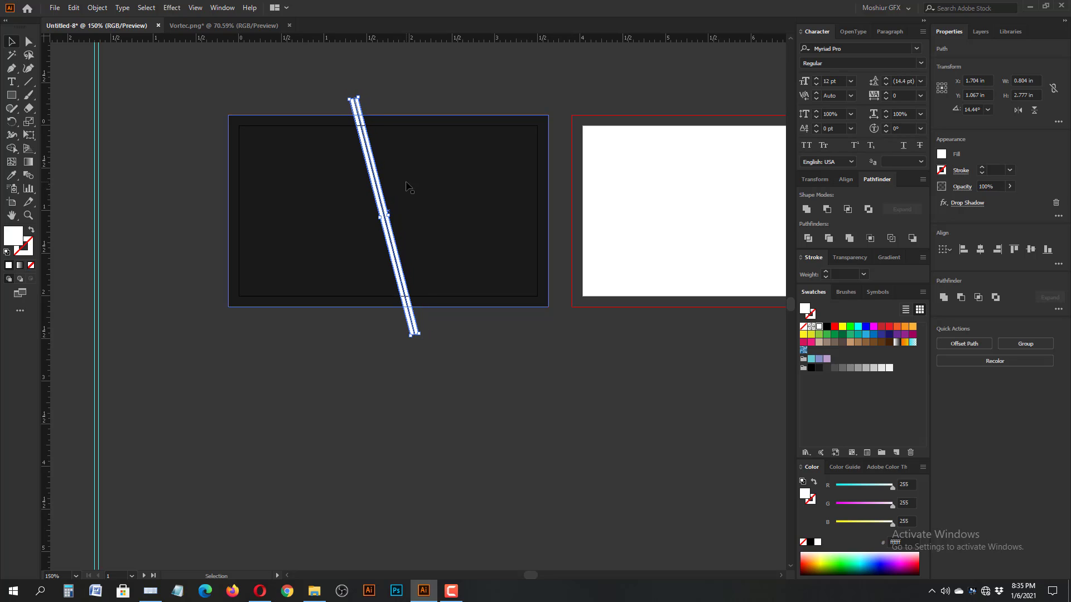
left_click(406, 207)
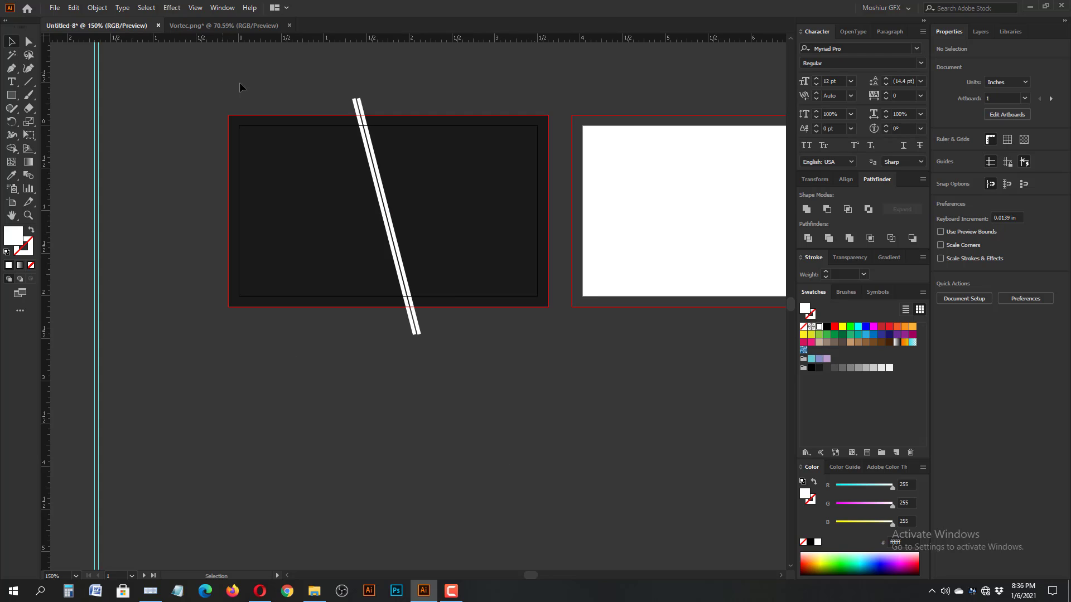
- Nudge the right white strip away from the left one, to about X 1.786 in, widening the gap
left_click_drag(240, 83, 416, 327)
left_click(416, 327)
key("Right")
key("Right")
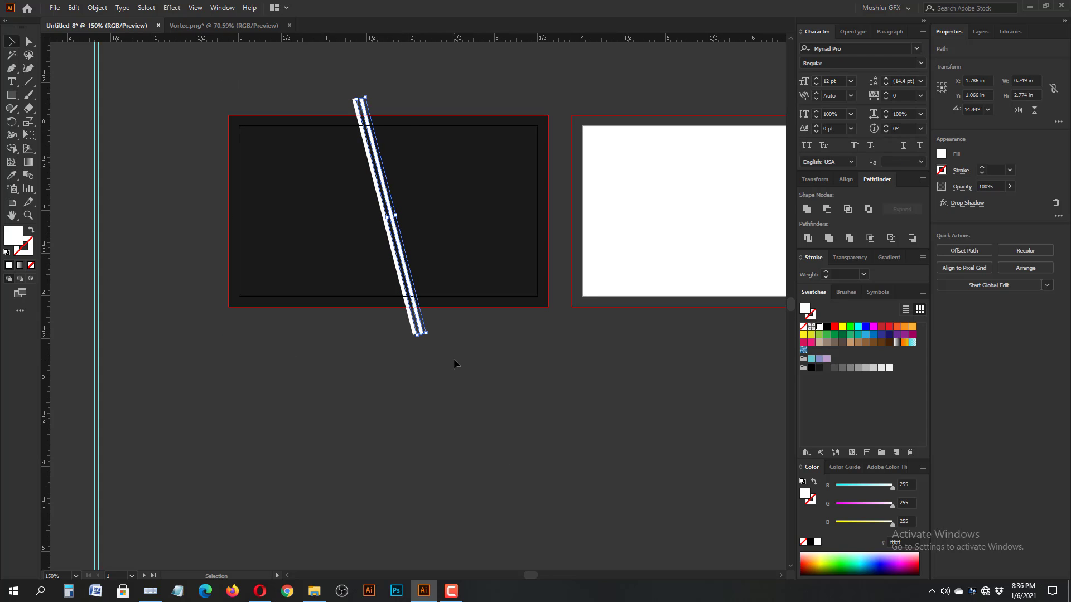
- Shift the two white strips together to the right, to about X 1.815 in
left_click(311, 378)
left_click(342, 138)
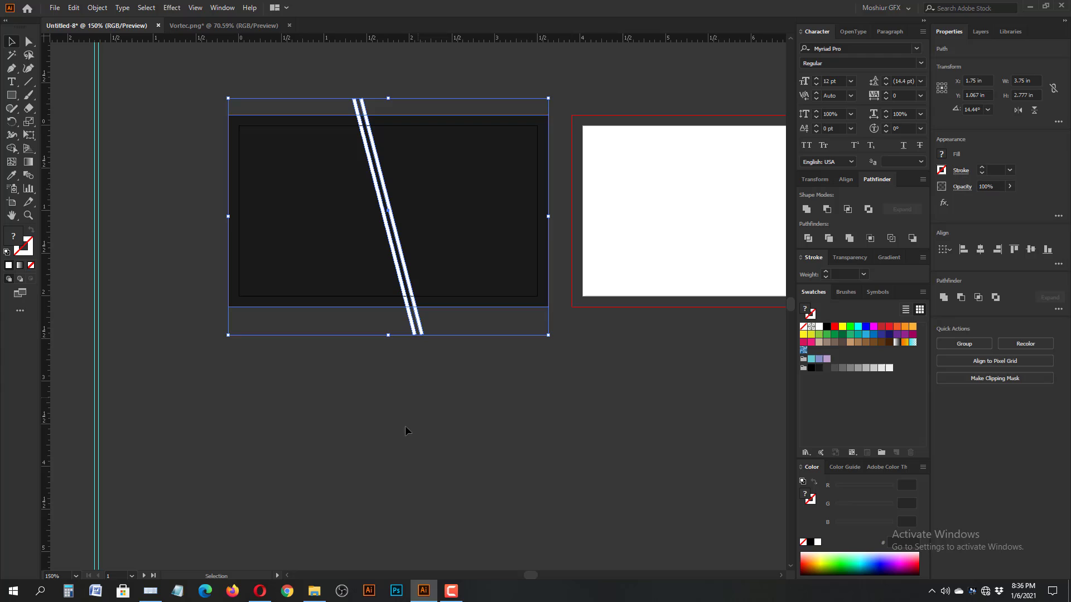
left_click(399, 251)
key("Right")
key("Right")
key("Right")
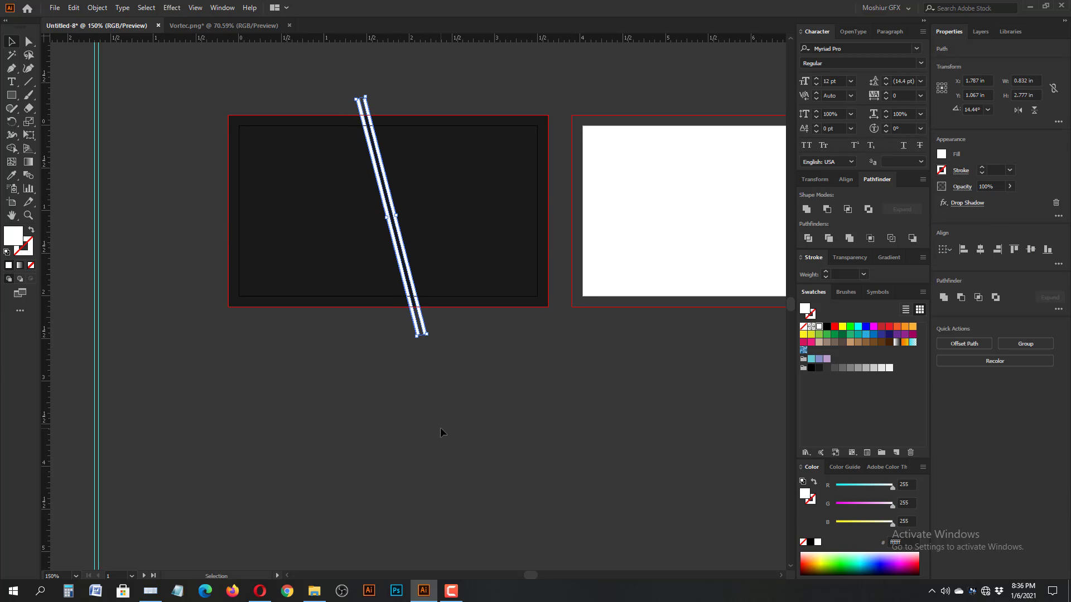
key("Right")
key("Right")
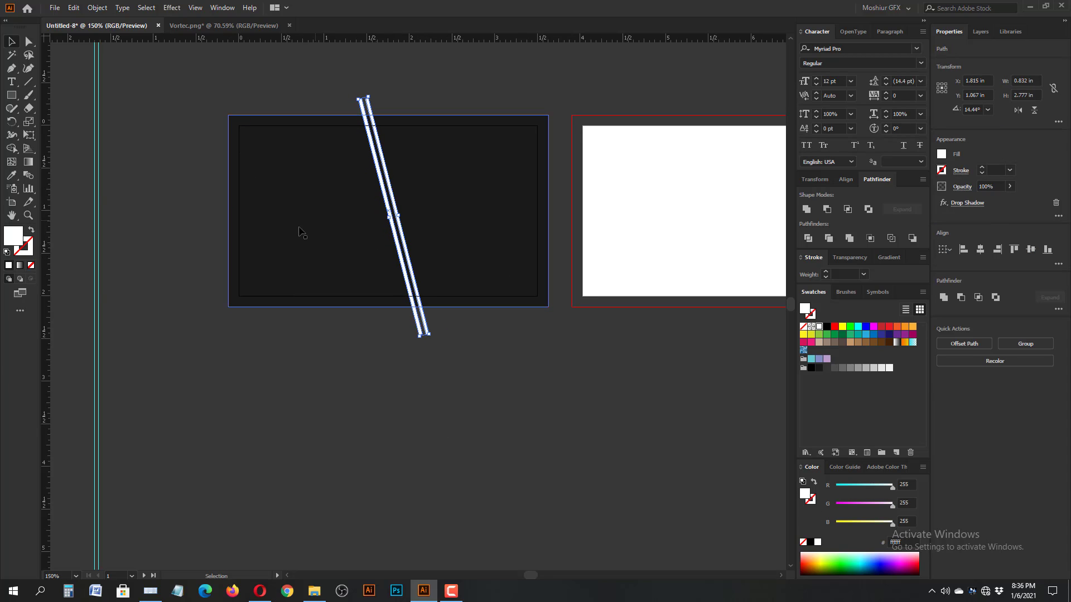
- Select the dark card rectangle with both white strips and add a new layer above Layer 1
left_click_drag(279, 101, 371, 186)
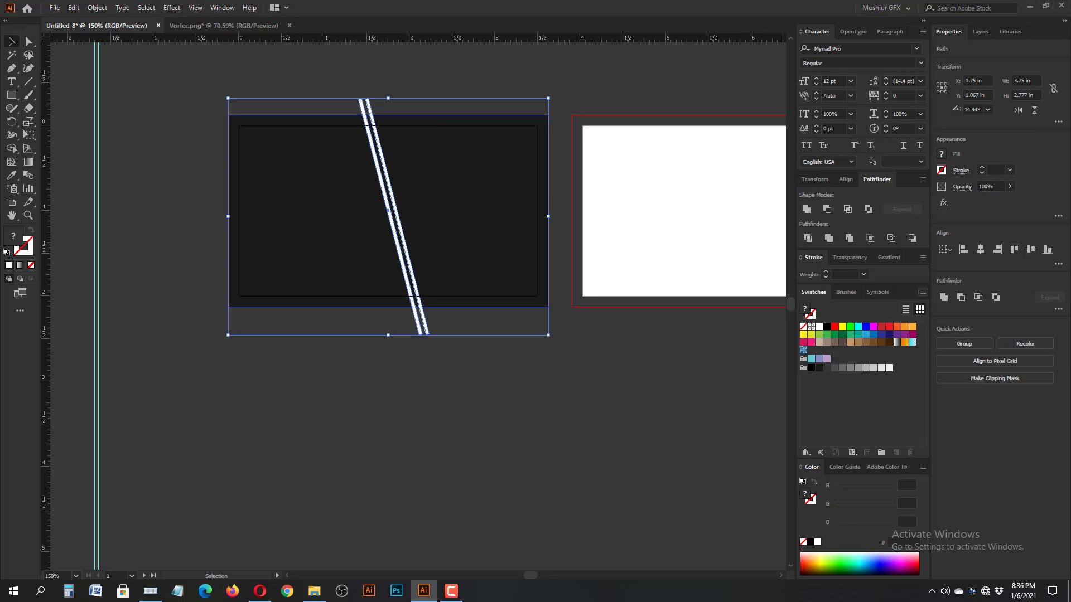
left_click(980, 31)
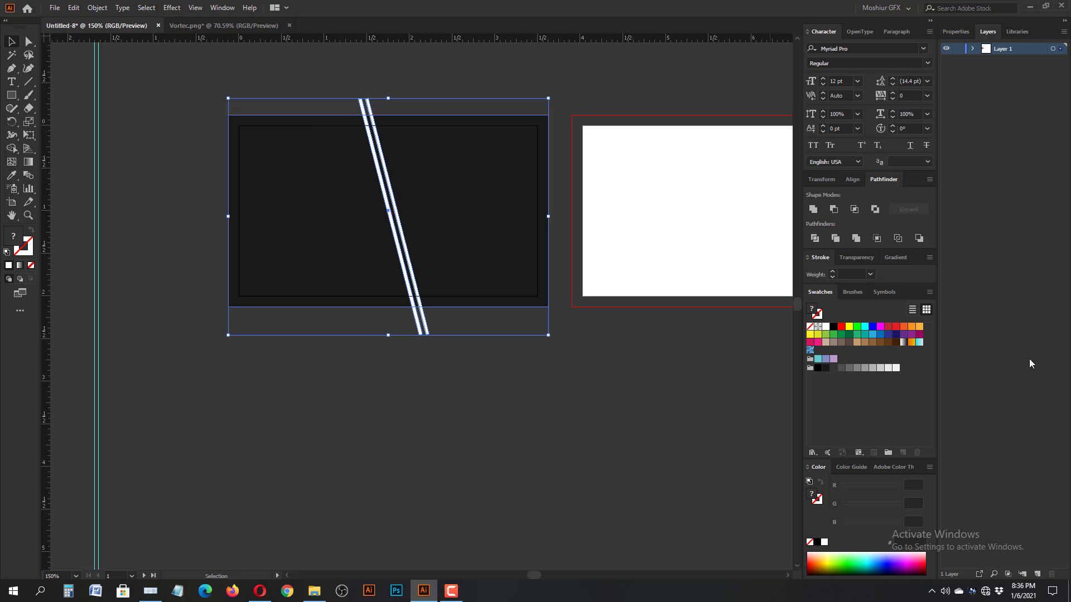
left_click(1036, 575)
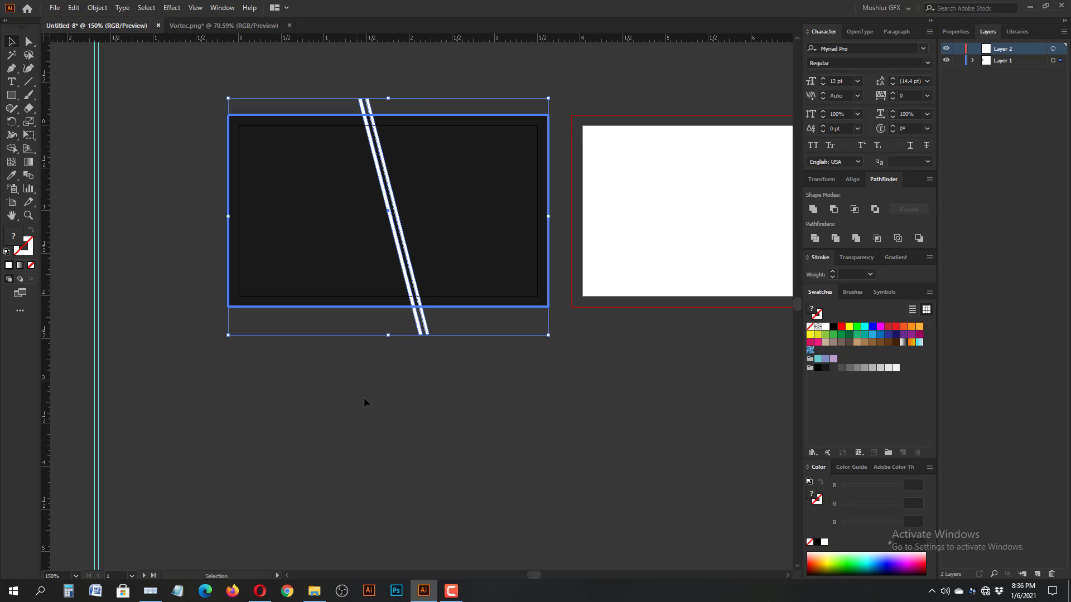
- Divide the dark card rectangle along the two slanted strips with the Pathfinder Divide operation
left_click(955, 31)
left_click(1058, 308)
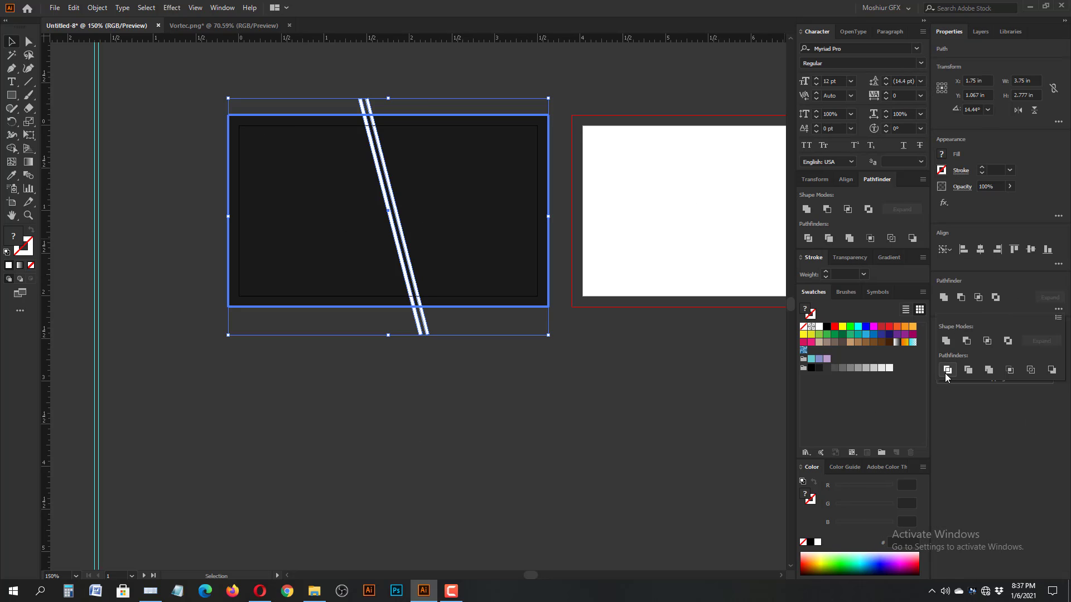
left_click(947, 370)
left_click(630, 310)
- Hide Layer 2 and ungroup the divided card pieces
left_click(988, 31)
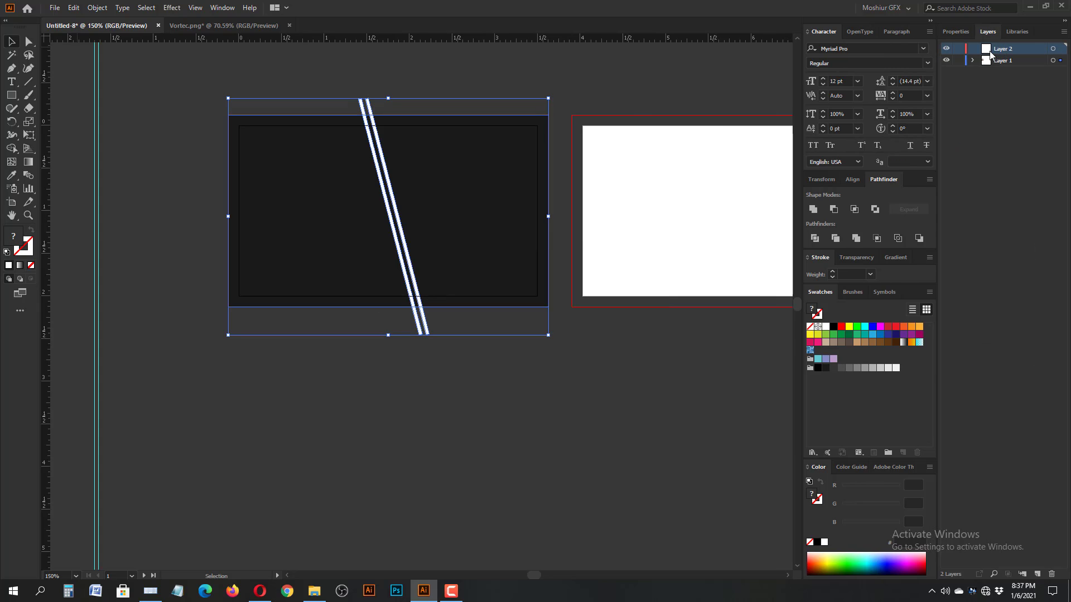
left_click(945, 49)
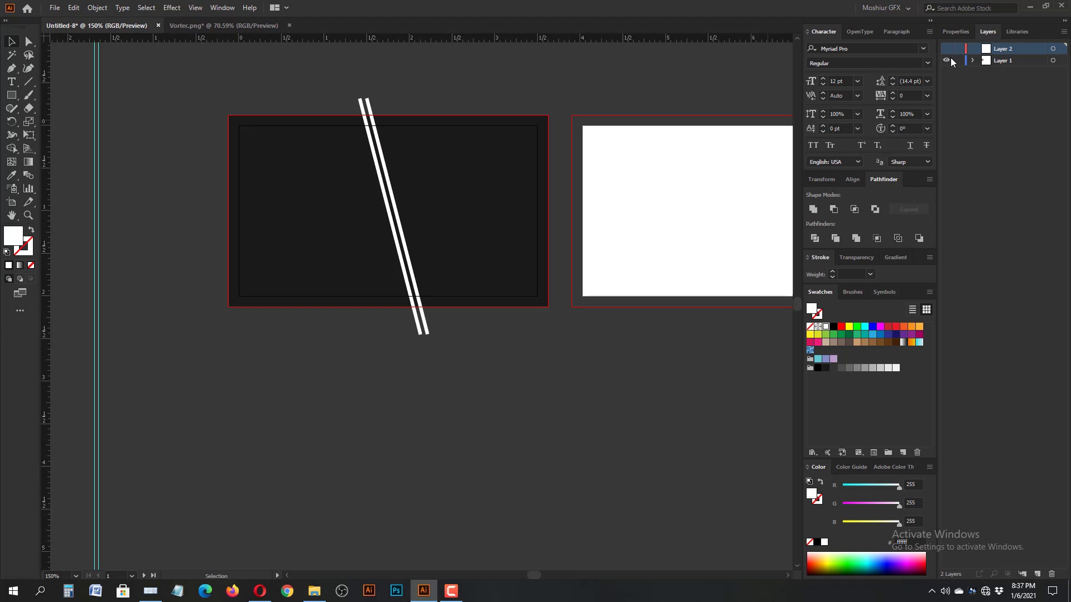
left_click(401, 185)
right_click(397, 179)
left_click(419, 264)
left_click(341, 367)
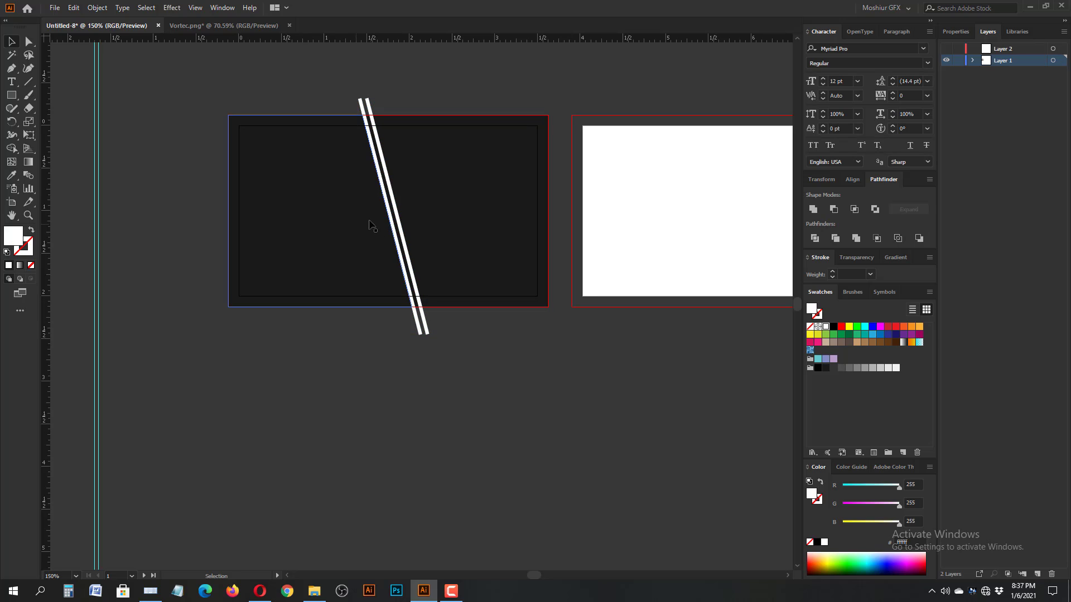
- Delete the strip ends that stick out above and below the card
left_click(391, 224)
left_click_drag(342, 79, 391, 108)
key("Delete")
left_click_drag(386, 328, 445, 344)
key("Delete")
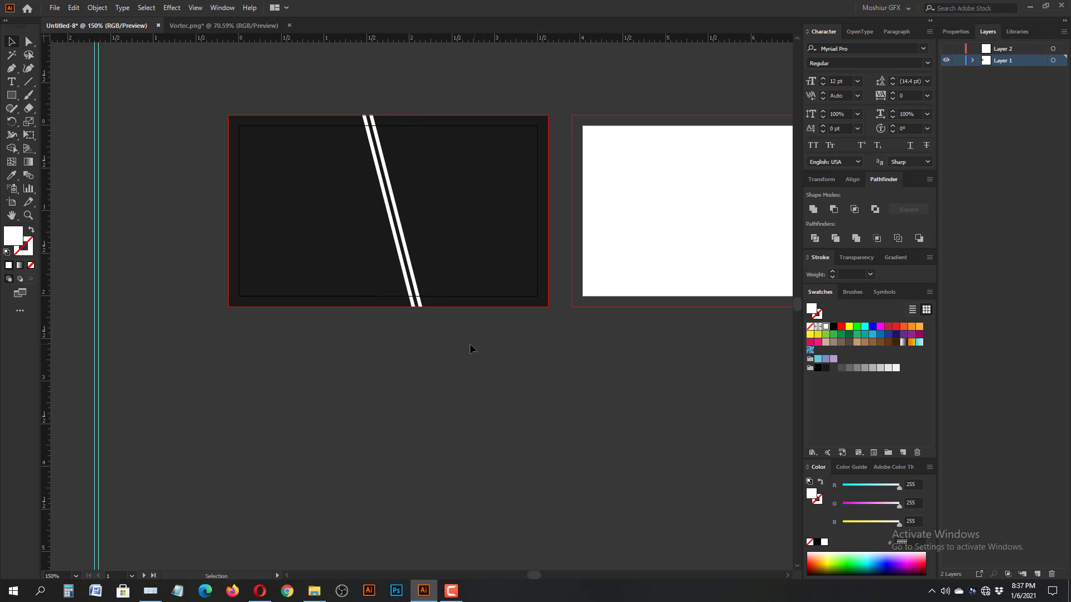
- Try filling the card's left and right panels with the orange sample colour using the Eyedropper
left_click(408, 279)
left_click(417, 290)
left_click(510, 265)
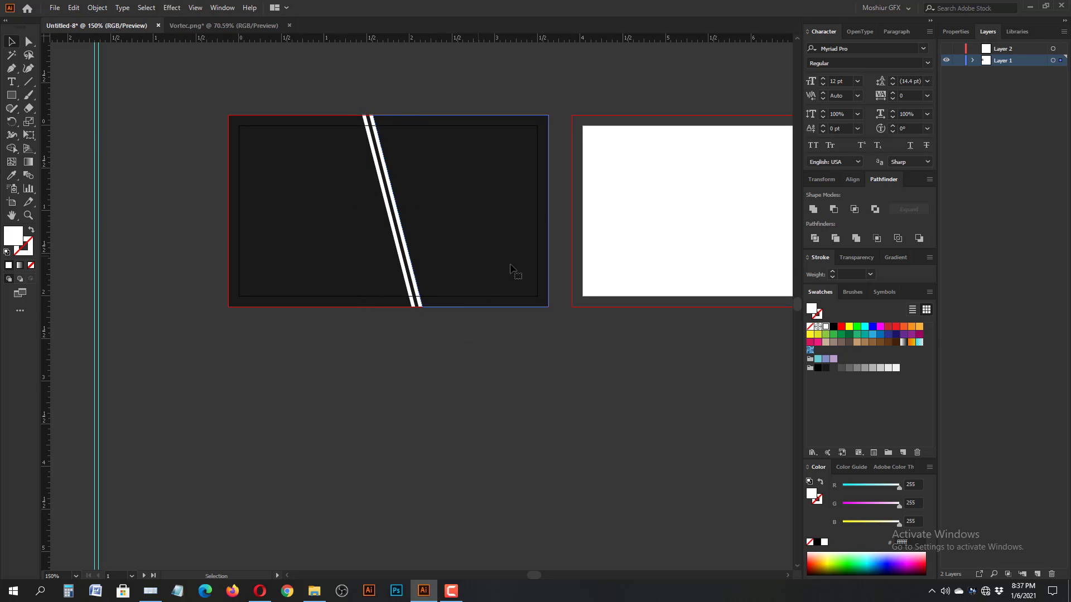
scroll(464, 358, "up", 2)
scroll(464, 359, "up", 1)
left_click(10, 173)
left_click(316, 106)
left_click(326, 268, "ctrl")
left_click(447, 329)
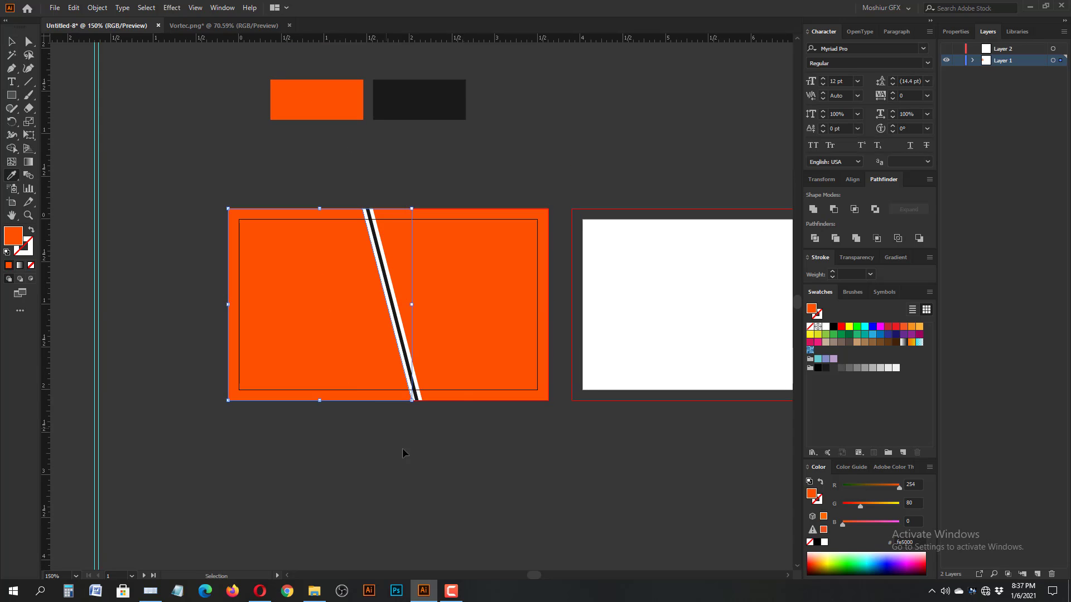
- Fill the left and right panels with white sampled from the blank second card
left_click(335, 471, "ctrl")
left_click(304, 287, "ctrl")
left_click(664, 304)
left_click(480, 298, "ctrl")
left_click(671, 312)
- Fill both narrow slanted strips with the sample orange and the gap between them with white
left_click(415, 379, "ctrl")
left_click(336, 104)
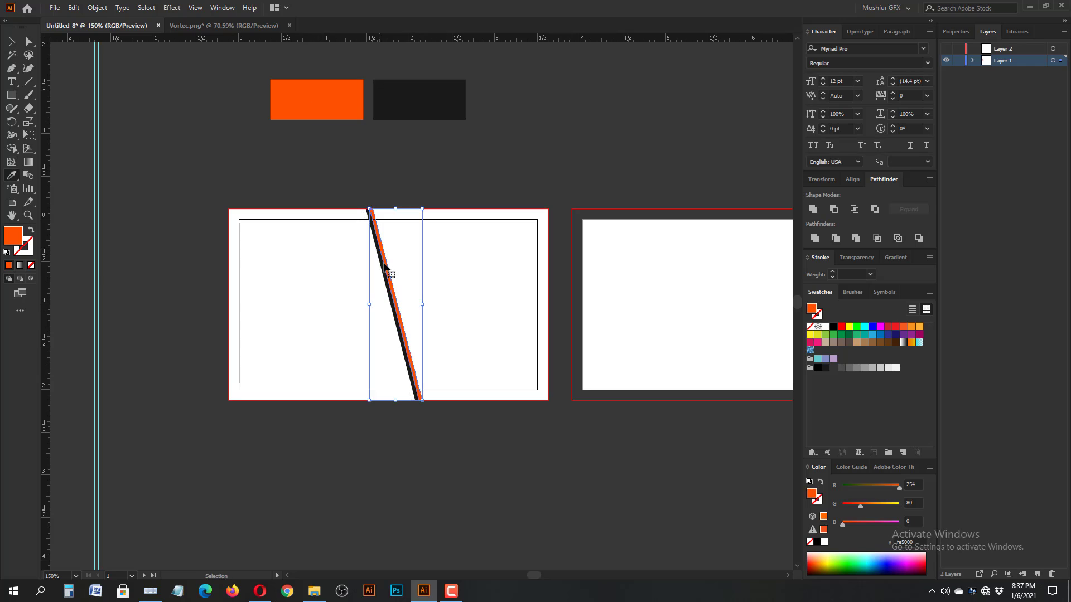
left_click(383, 273, "ctrl")
left_click(395, 301)
left_click(415, 389, "ctrl")
left_click(630, 318)
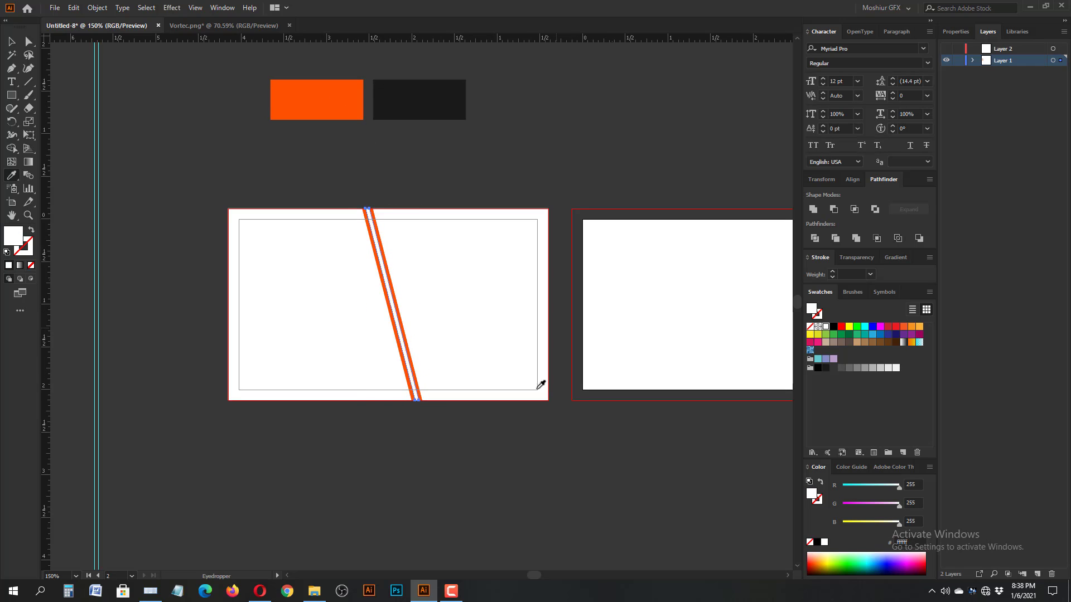
- Fill the right panel with the dark sample colour and refill the left panel with white
left_click(502, 396, "ctrl")
left_click(415, 106)
left_click(277, 394, "ctrl")
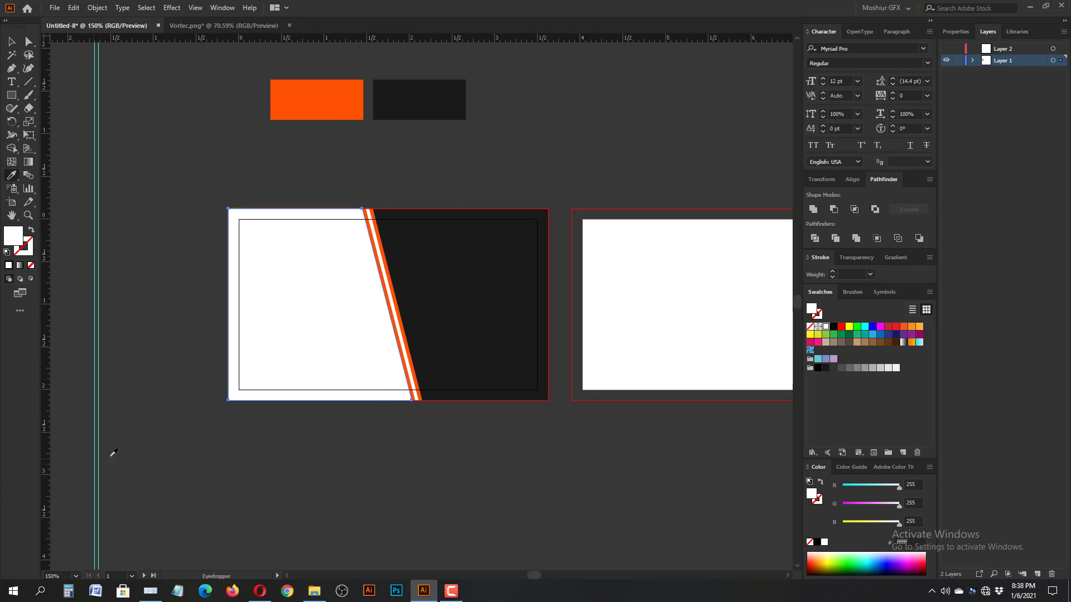
left_click(326, 102)
left_click(624, 278)
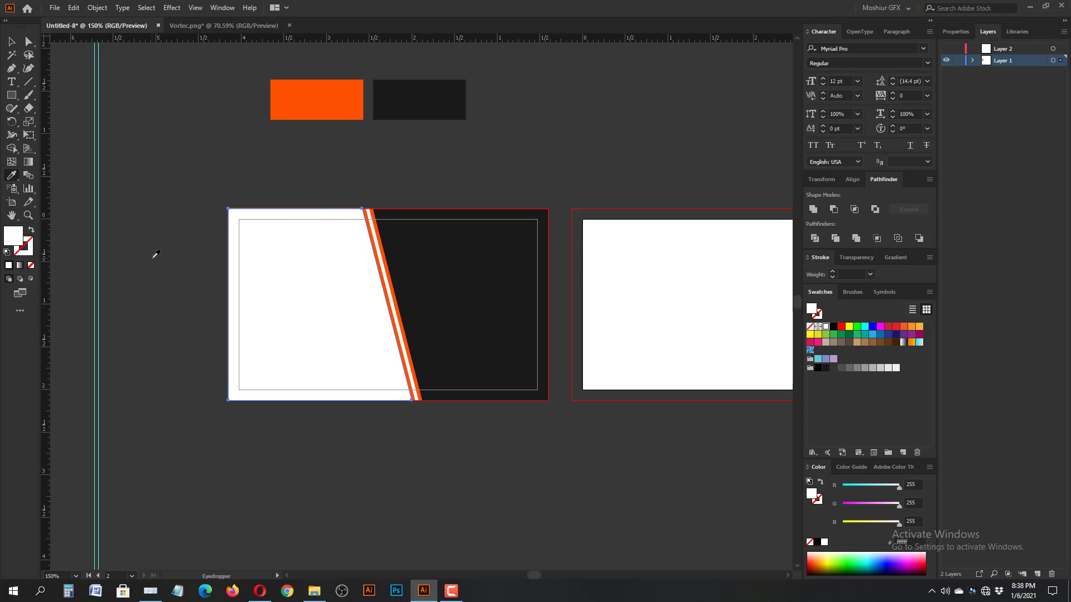
left_click(11, 41)
left_click(153, 406)
left_click(413, 391)
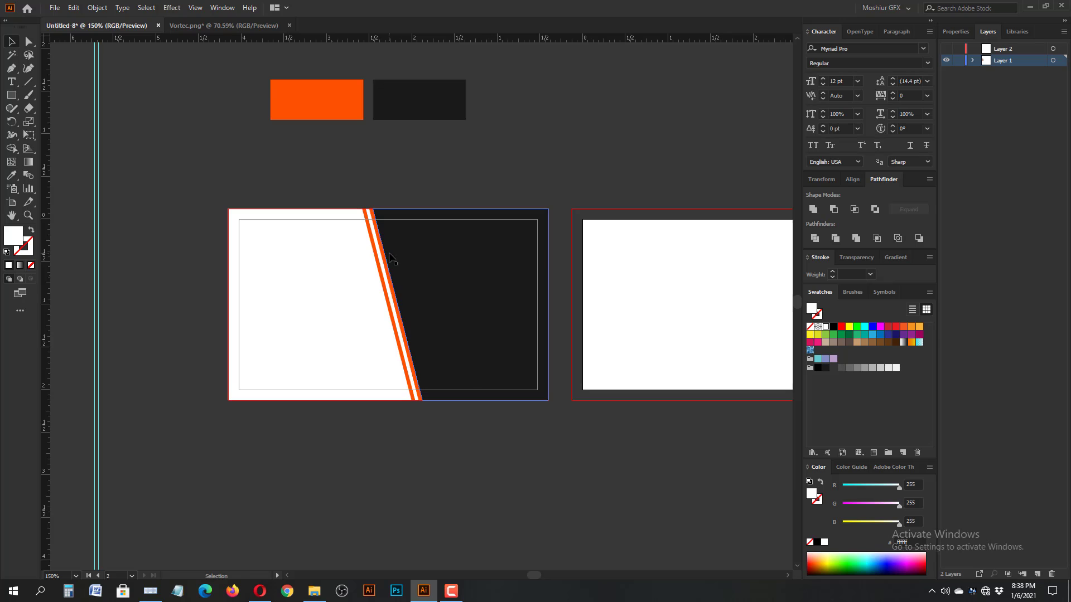
left_click(342, 319)
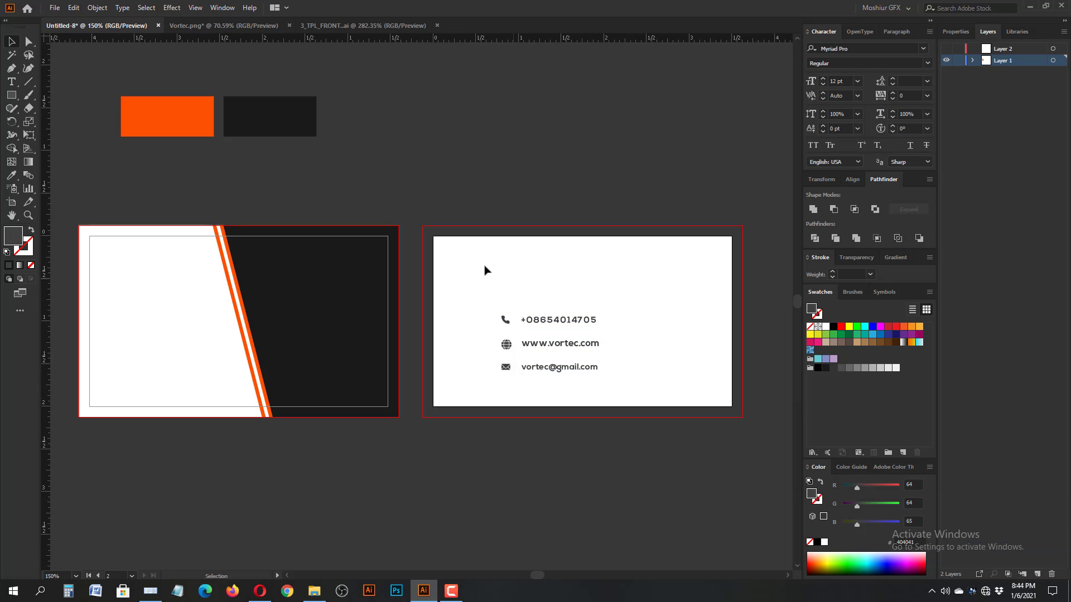
- Make the contact rows and their icons white and move them from the second card onto the dark panel
left_click_drag(491, 273, 610, 393)
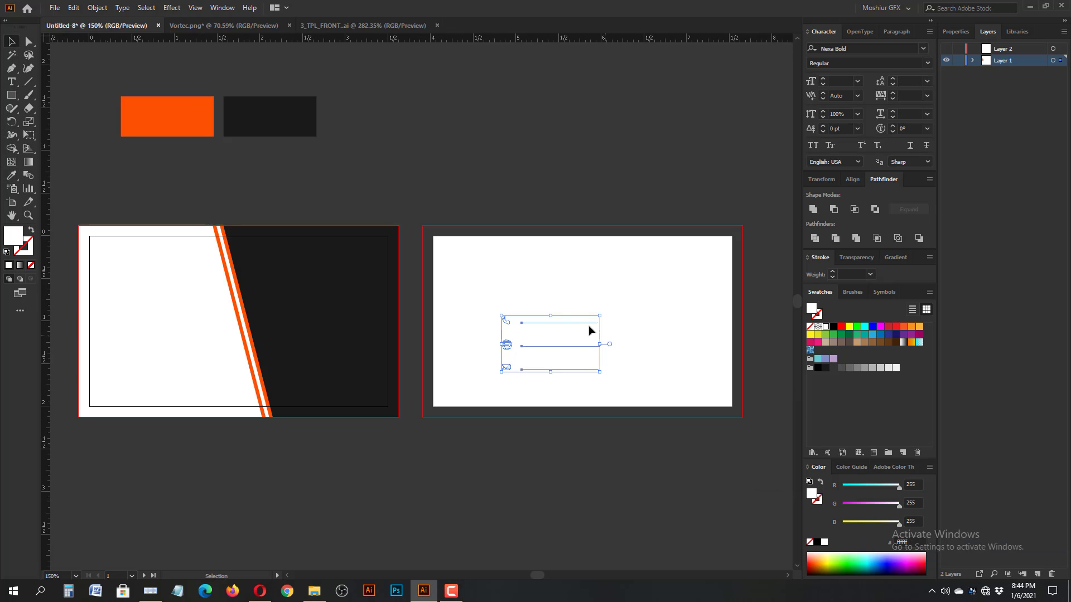
left_click_drag(587, 329, 342, 329)
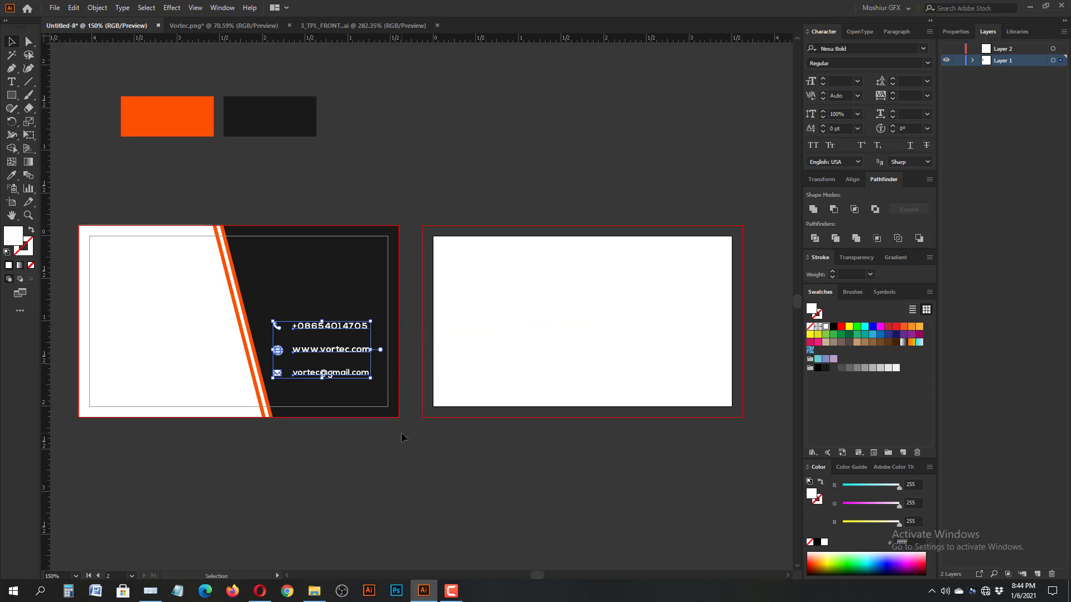
left_click(510, 337)
- Lock the first card's background panels and strips so only the contact details stay selectable
left_click(328, 311)
key("ctrl+2")
left_click_drag(261, 294, 380, 394)
left_click_drag(185, 275, 233, 326)
key("ctrl+z")
key("ctrl+2")
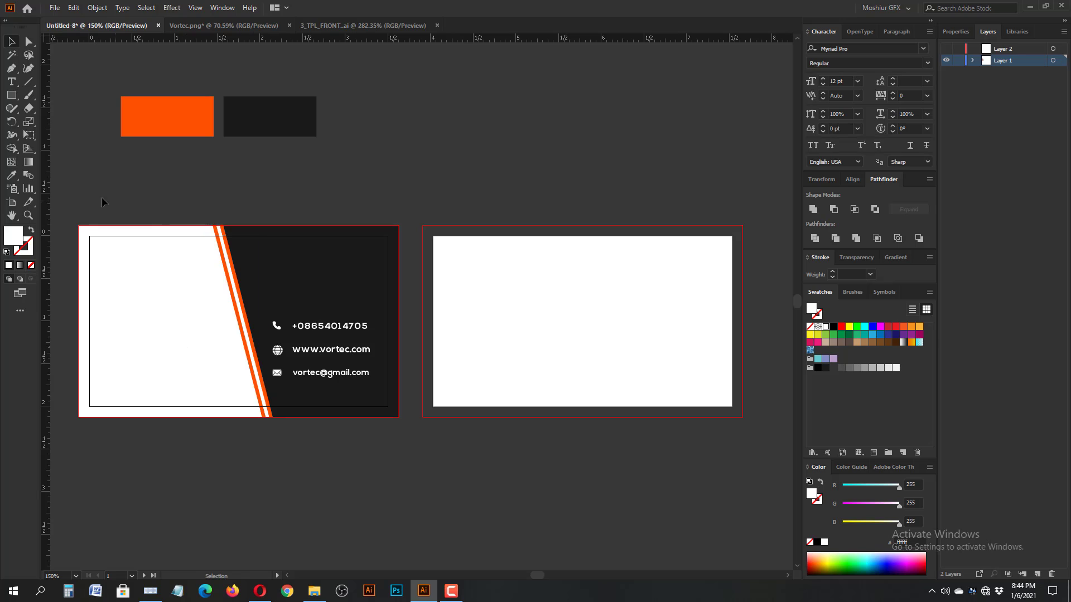
left_click_drag(187, 177, 377, 394)
key("ctrl+2")
- Enlarge the contact block slightly on the dark panel and nudge it to the right
left_click_drag(371, 378, 385, 385)
key("Right")
key("Right")
key("Right")
key("Right")
left_click(366, 477)
- Nudge the three contact text lines left, closer to their icons
left_click_drag(283, 282, 360, 395)
key("Left")
key("Left")
key("Left")
key("Left")
key("Left")
- Move the whole contact block up on the dark panel and fine-tune its horizontal position
left_click_drag(260, 292, 373, 399)
key("Up")
key("Up")
key("Up")
key("Up")
key("Up")
key("Right")
key("Right")
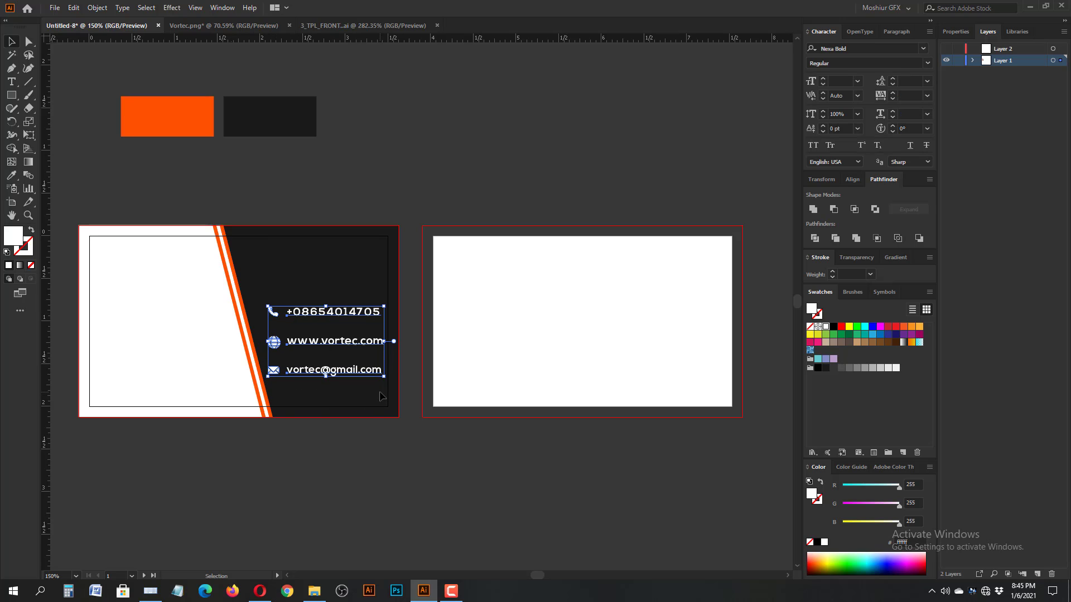
key("Left")
left_click(405, 538)
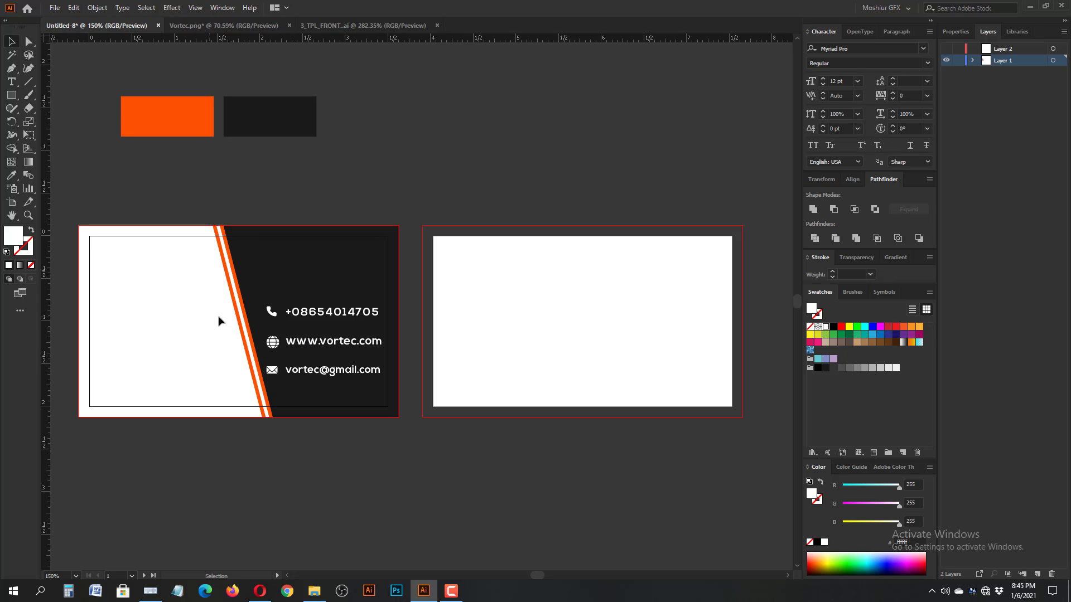
- Shift the phone row with its icon left, close to the slanted orange strip
left_click(318, 371)
left_click_drag(261, 290, 362, 324)
key("Left")
key("Left")
key("Left")
key("Left")
key("Left")
key("Left")
key("Left")
key("Left")
key("Left")
key("Left")
key("Left")
key("Left")
key("Left")
key("Left")
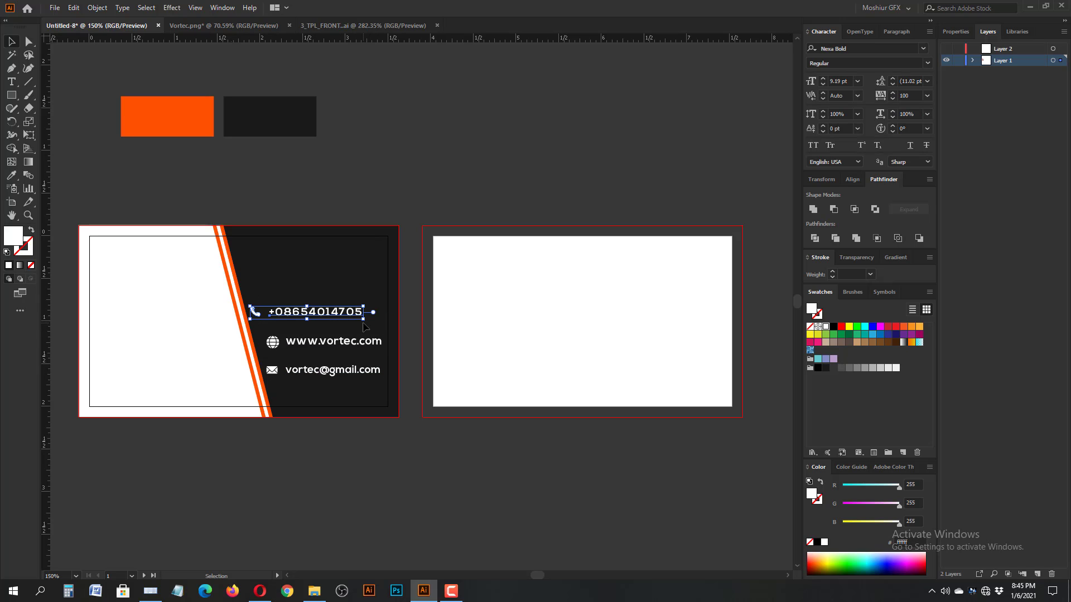
- Shift the website row with its icon left so it follows the slant below the phone row
left_click_drag(260, 331, 387, 354)
key("Left")
key("Left")
key("Left")
key("Left")
key("Left")
key("Left")
key("Left")
key("Left")
key("Left")
key("Left")
key("Left")
key("minus")
left_click(349, 407)
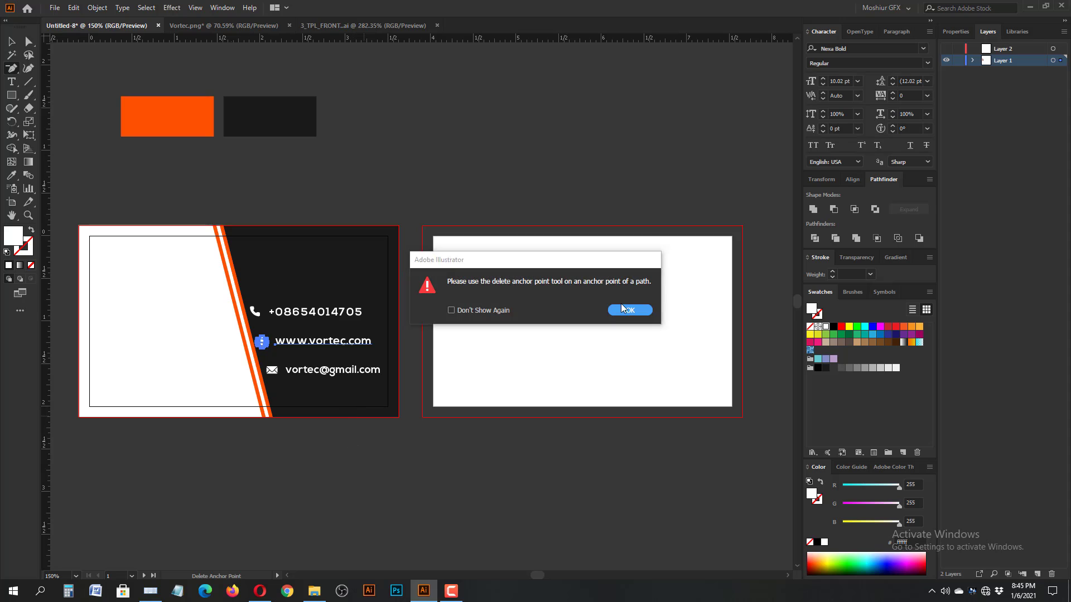
left_click(627, 308)
left_click(273, 288)
key("Return")
left_click(11, 42)
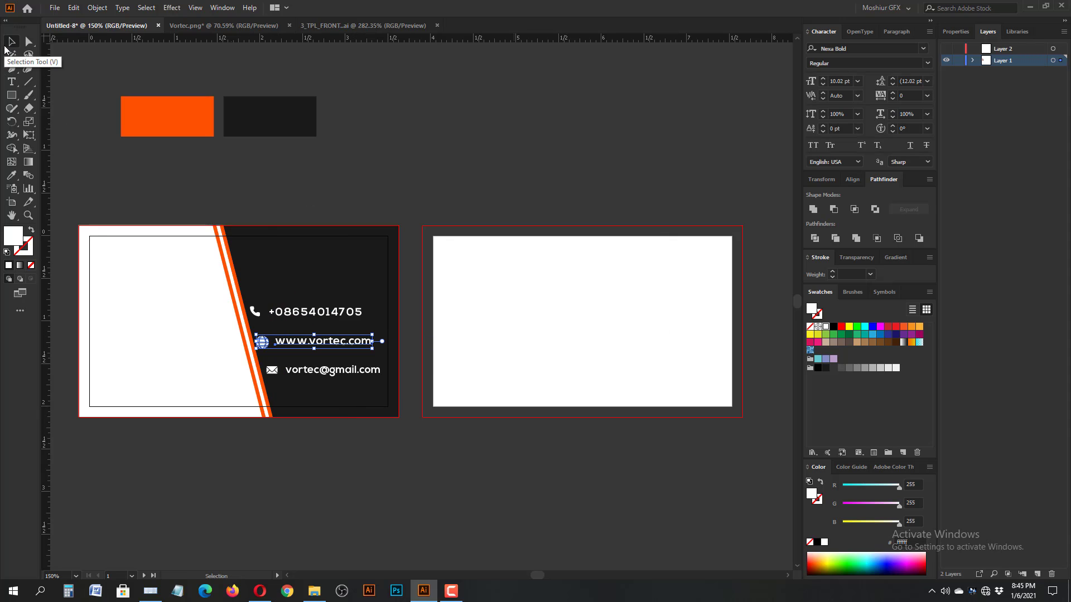
- Try to left-align the three contact rows with their icons
left_click_drag(280, 288, 390, 460)
left_click_drag(245, 273, 415, 457)
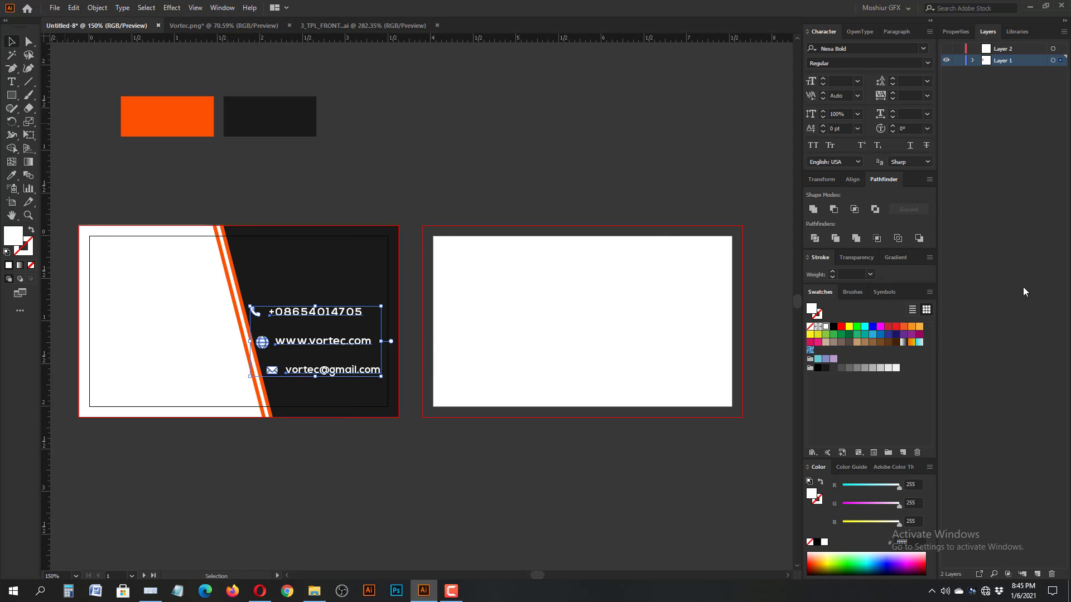
left_click(852, 180)
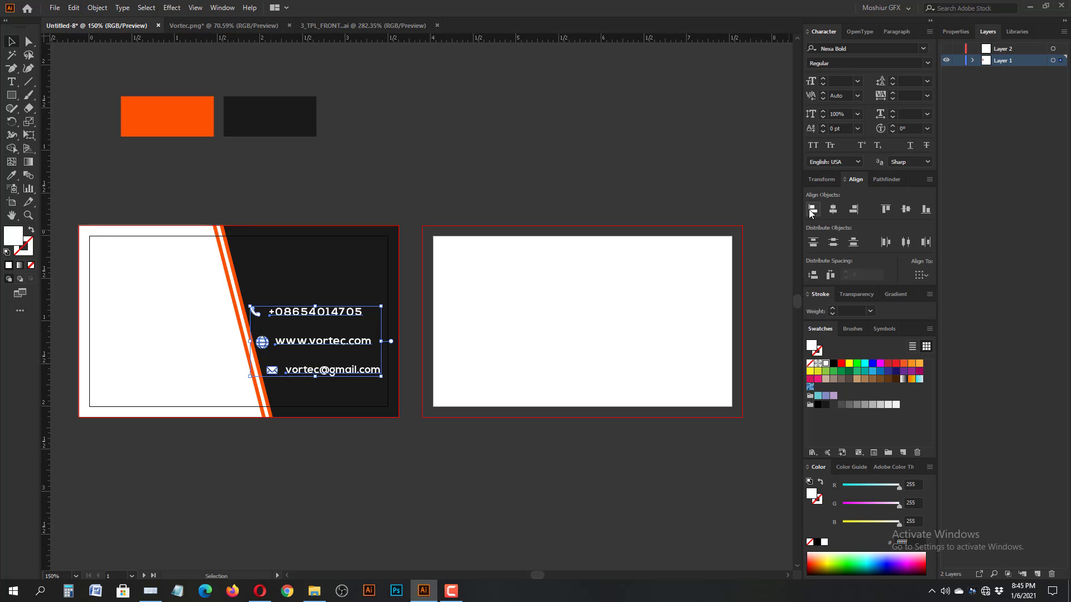
left_click(813, 209)
key("ctrl+z")
left_click(411, 315)
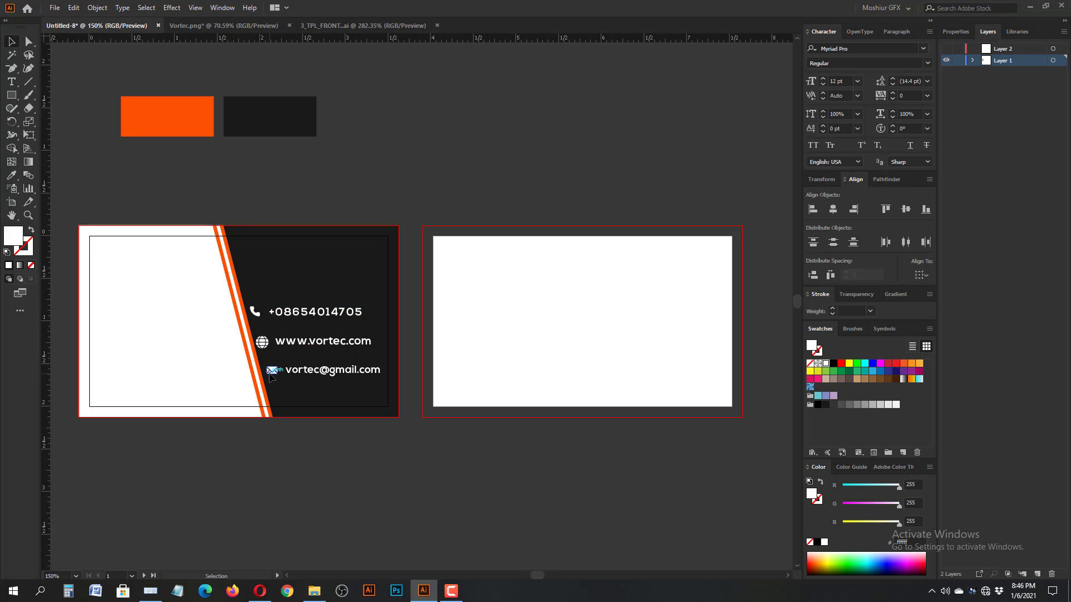
- Try the email row with its icon slightly farther left and bring it back to its place
left_click(270, 372)
left_click_drag(268, 361, 375, 386)
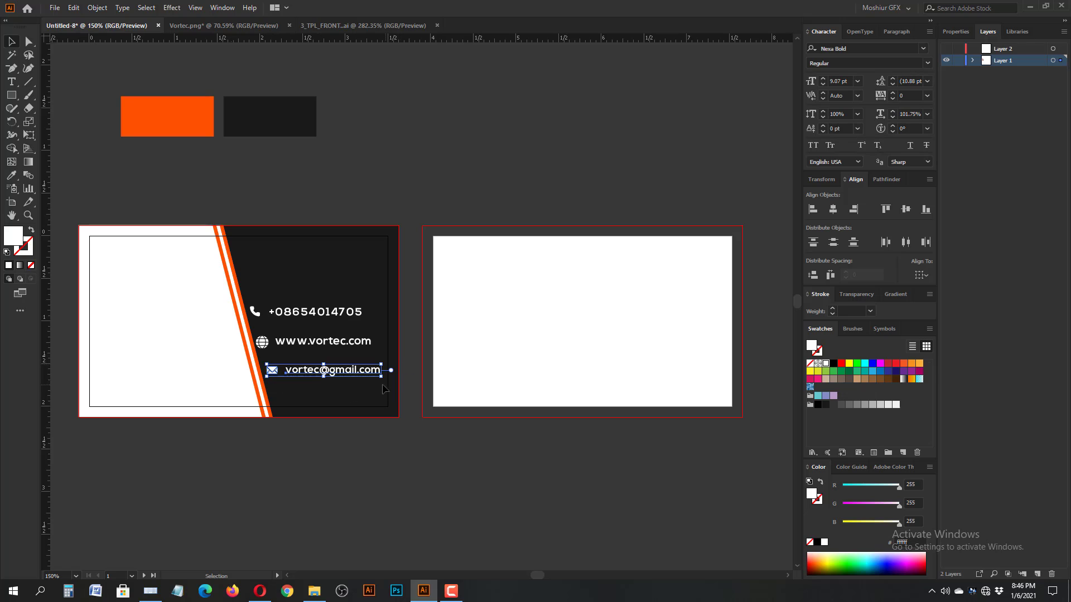
key("Left")
key("Left")
key("Left")
key("Left")
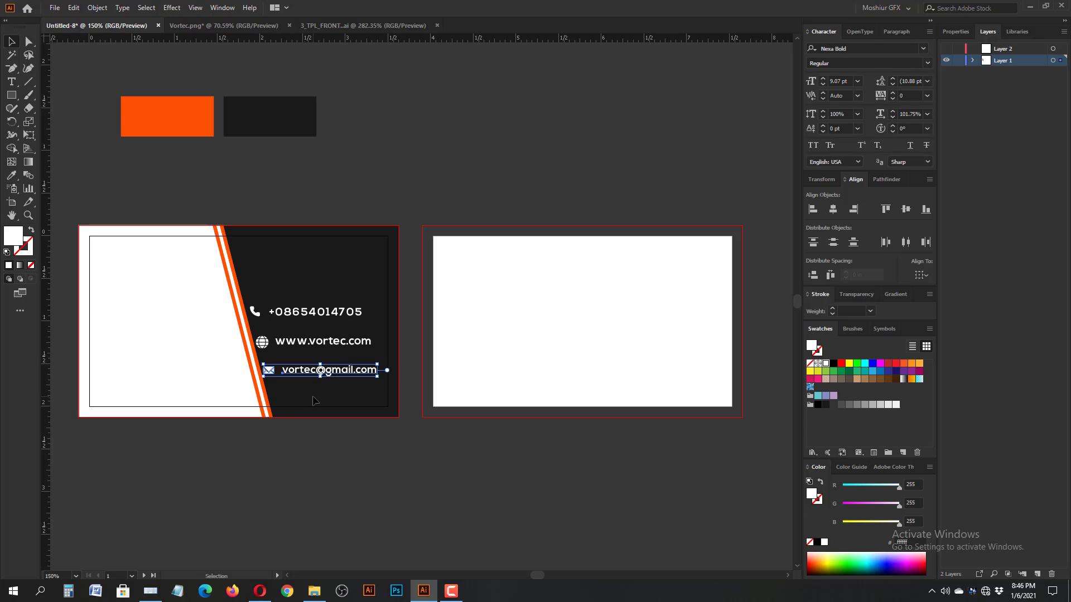
key("Right")
key("Right")
key("Right")
key("Right")
key("Right")
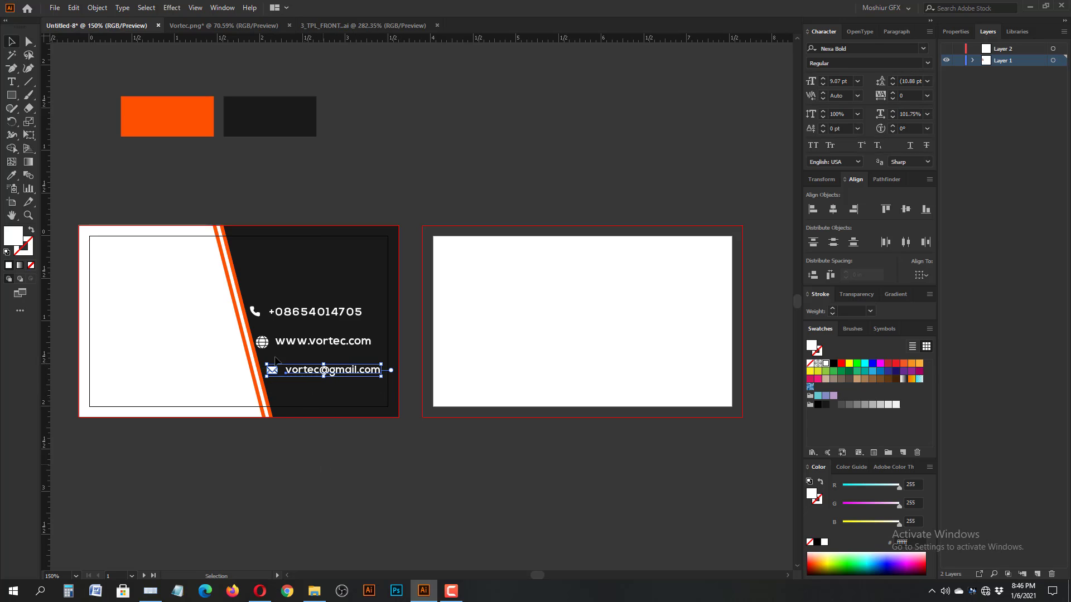
- Nudge the website row with its globe icon slightly right, away from the orange stripes
left_click_drag(256, 329, 365, 359)
key("Left")
key("Left")
key("Right")
key("Right")
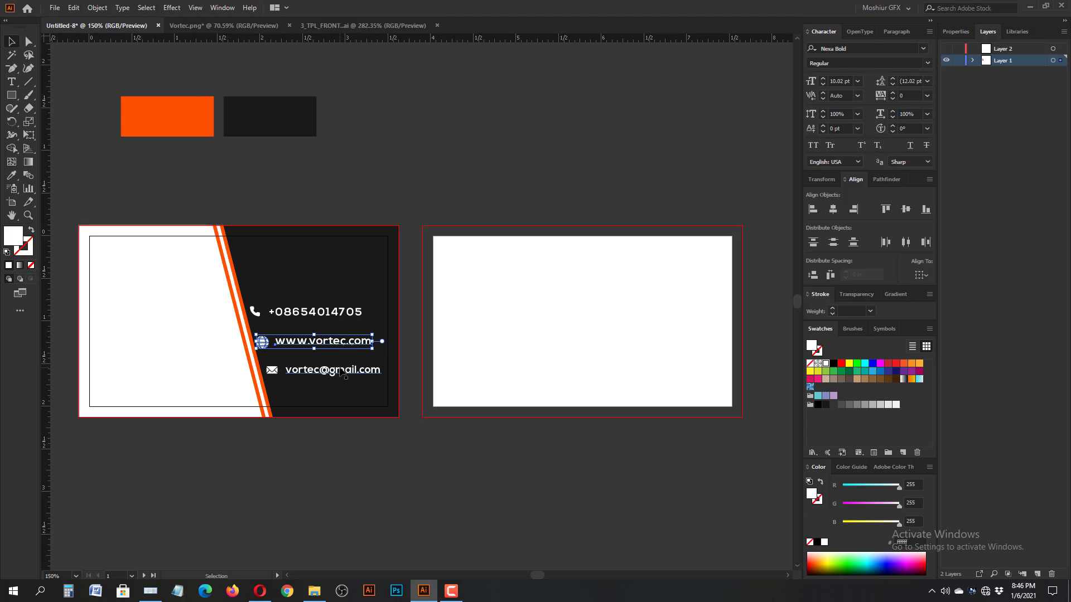
key("Right")
key("Right")
key("Right")
key("Right")
key("Right")
left_click(279, 468)
- Fine-tune the horizontal position of the phone row with its icon, ending slightly farther right
left_click_drag(278, 333, 370, 333)
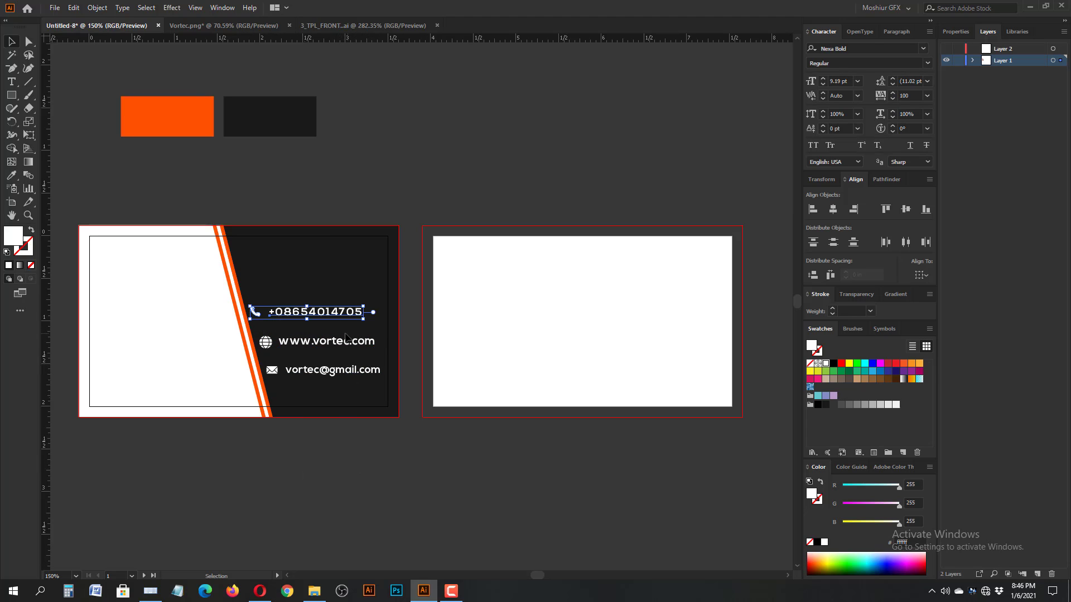
key("Left")
key("Left")
key("Right")
key("Right")
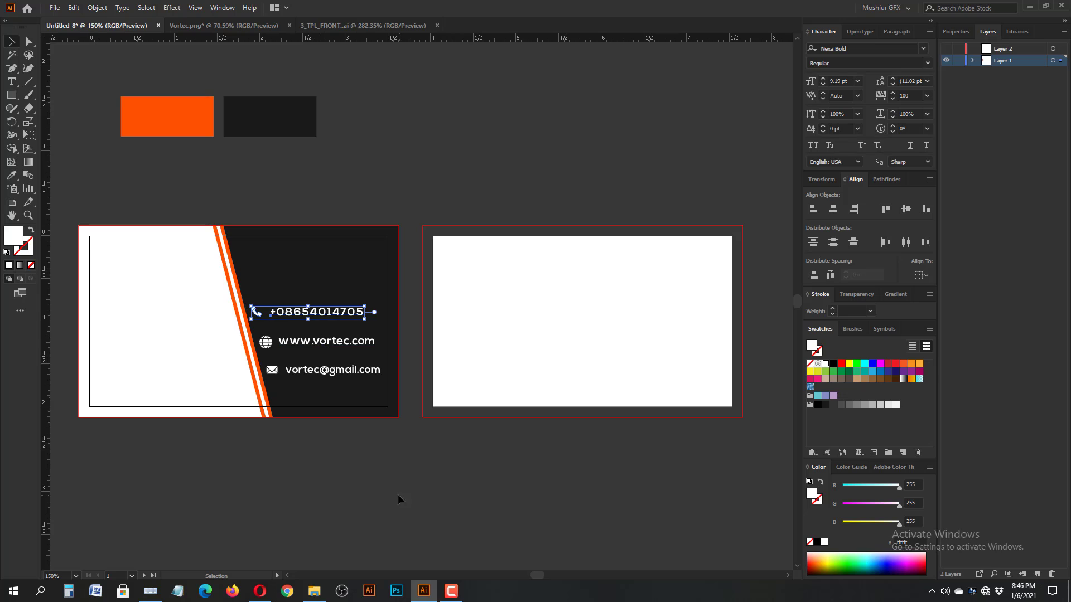
left_click(399, 496)
- Move the whole contact block down on the dark panel and slightly to the right
left_click_drag(246, 288, 387, 383)
key("Down")
key("Down")
key("Down")
key("Down")
key("Down")
key("Down")
key("Down")
key("Down")
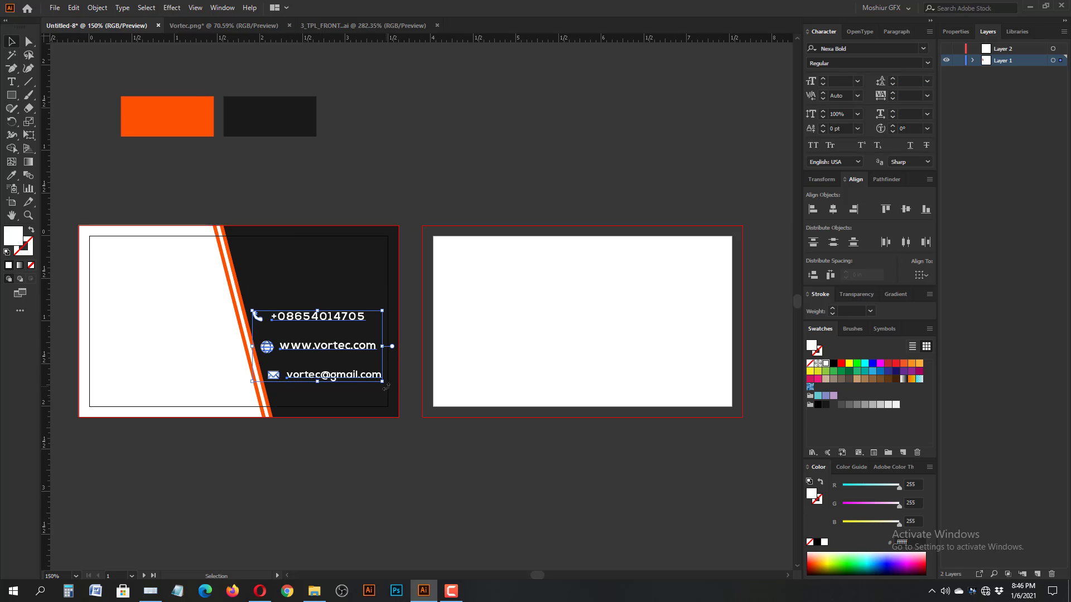
key("Right")
key("Right")
key("Right")
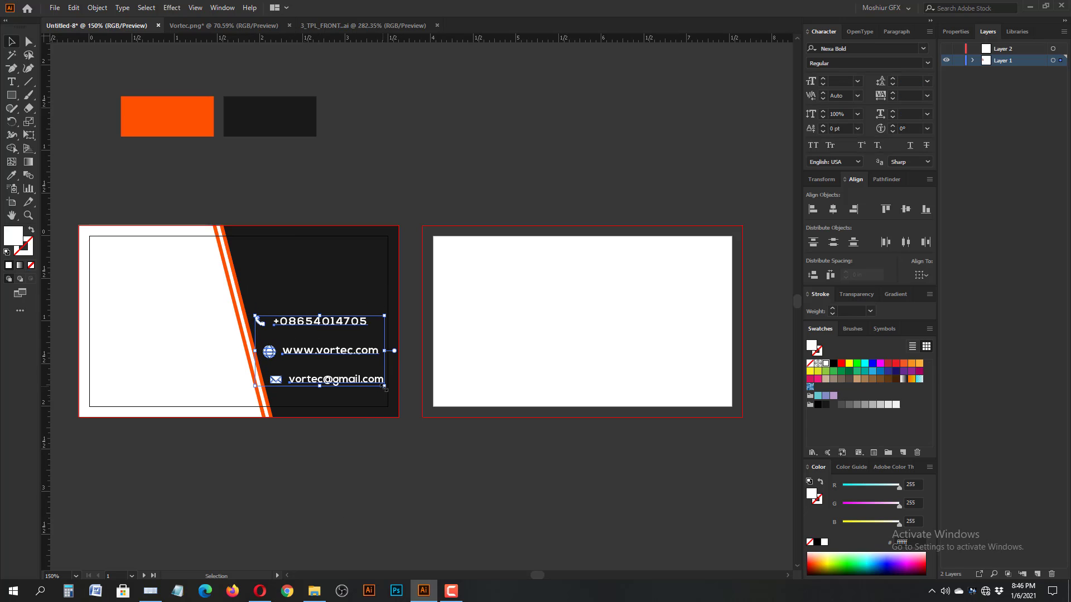
left_click(389, 473)
left_click_drag(243, 273, 395, 415)
key("Left")
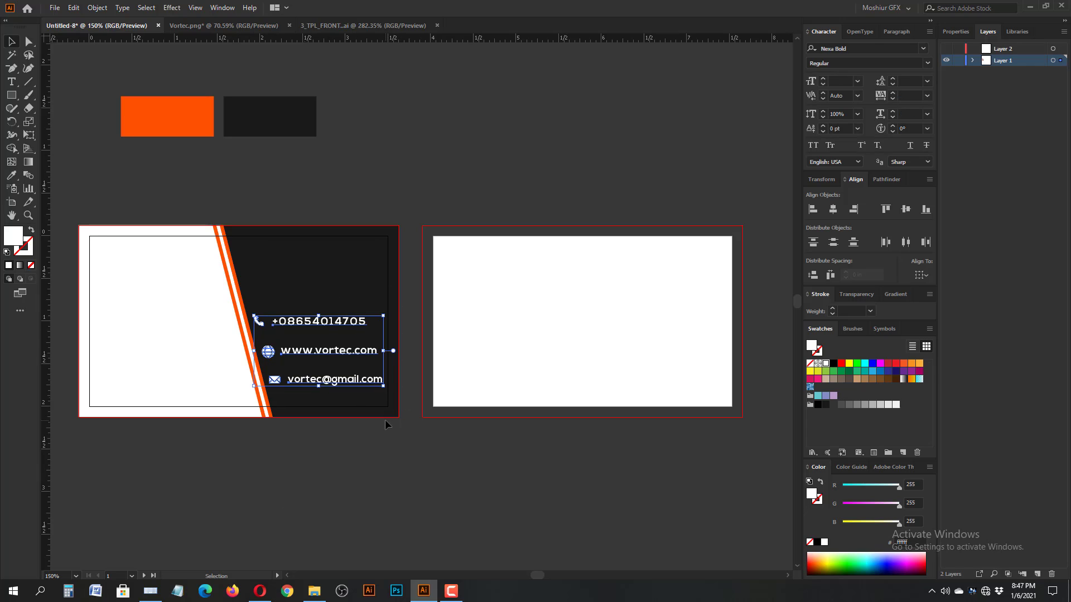
left_click(383, 504)
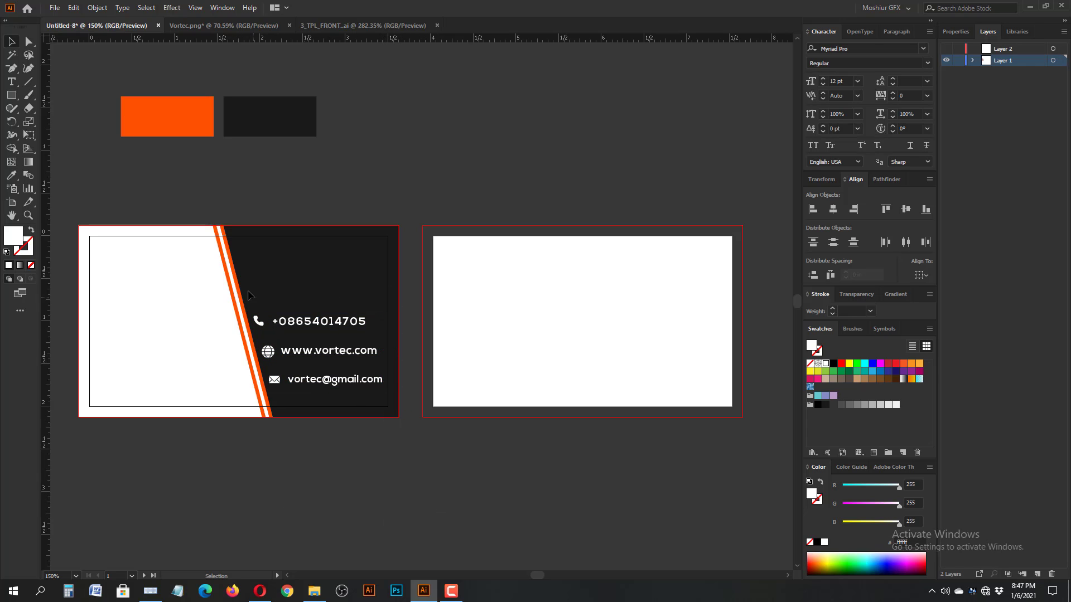
- Raise the phone and website rows with their icons to open up the spacing above the email row
left_click_drag(248, 295, 381, 337)
left_click_drag(283, 364, 385, 369)
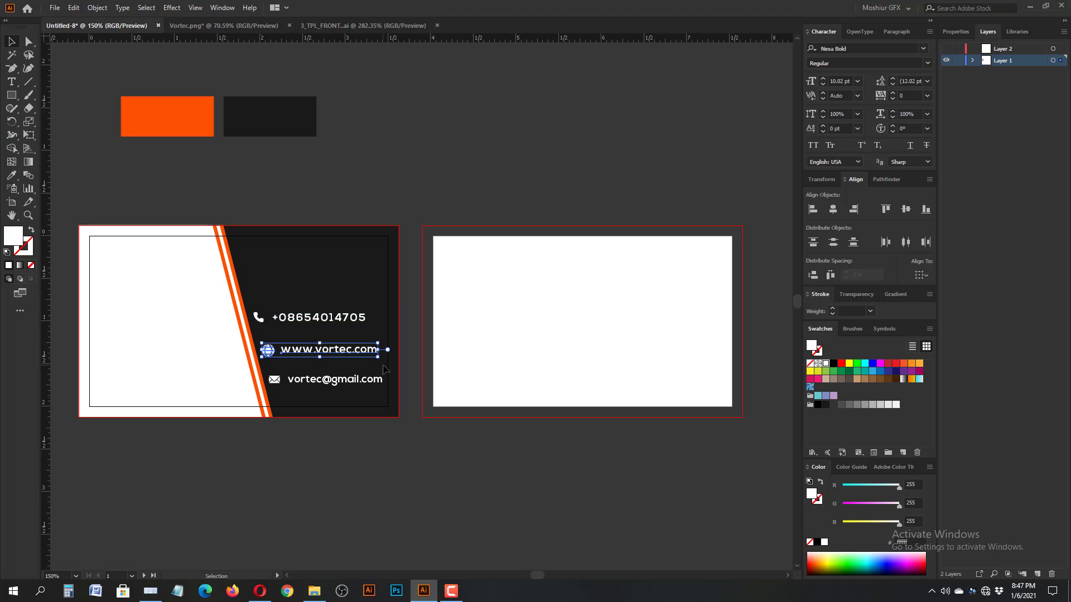
key("Up")
key("Up")
left_click_drag(248, 281, 379, 330)
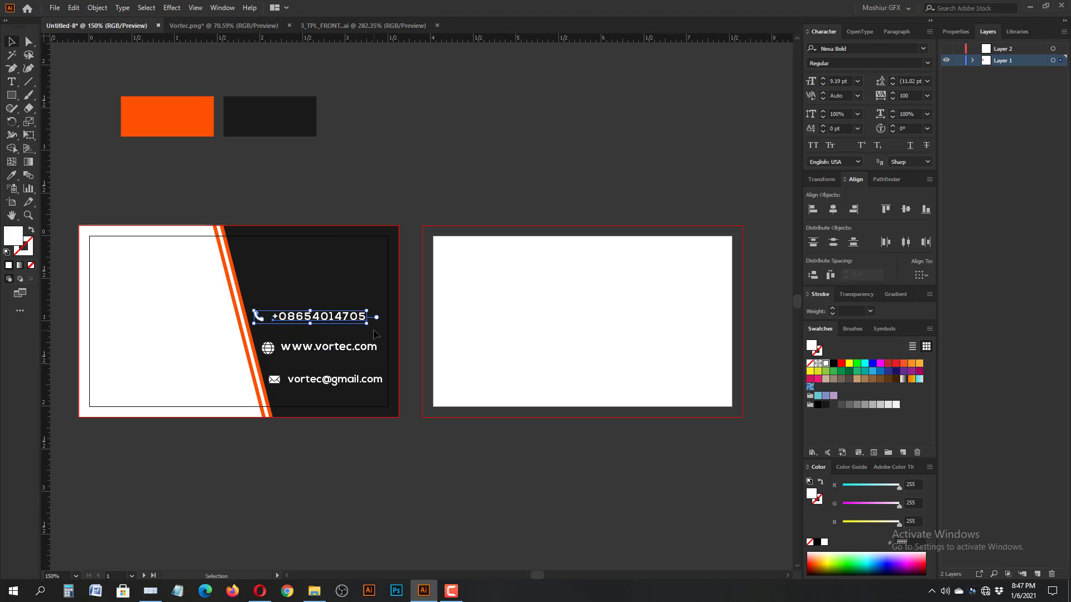
key("Up")
key("Up")
key("Up")
left_click(394, 452)
- Move the website row with its icon down toward the email row and partly back up
left_click_drag(289, 338, 381, 362)
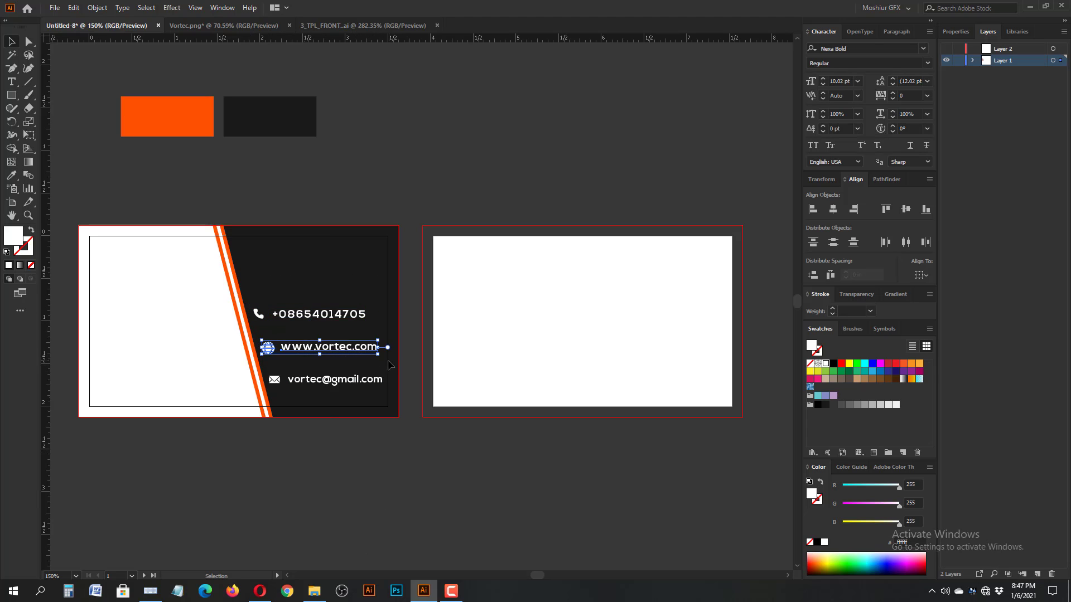
key("Down")
key("Down")
key("Down")
key("Down")
key("Down")
key("Down")
key("Down")
key("Down")
key("Down")
key("Down")
key("Down")
key("Down")
key("Down")
key("Down")
key("Down")
key("Down")
key("Down")
key("Down")
key("Down")
key("Down")
key("Up")
key("Up")
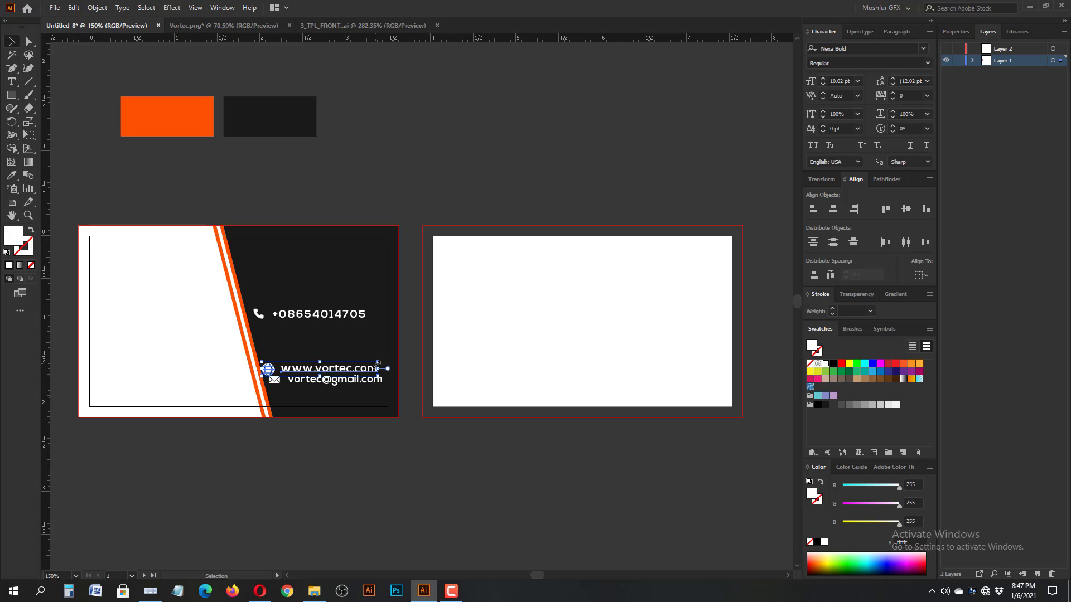
key("Up")
key("Up")
key("Up")
key("Up")
key("Up")
- Raise the website row back to about midway between the phone and email rows and fine-tune the phone row's height
left_click_drag(253, 296, 342, 330)
key("Down")
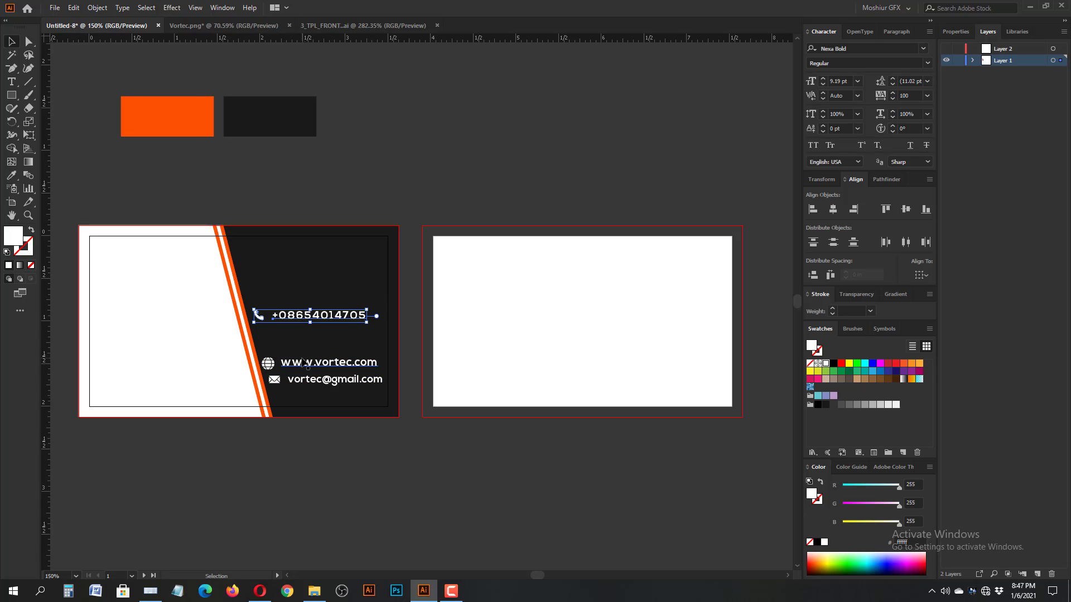
left_click_drag(318, 372, 319, 371)
key("Up")
key("Up")
key("Up")
key("Up")
key("Up")
key("Up")
key("Up")
key("Up")
key("Up")
key("Up")
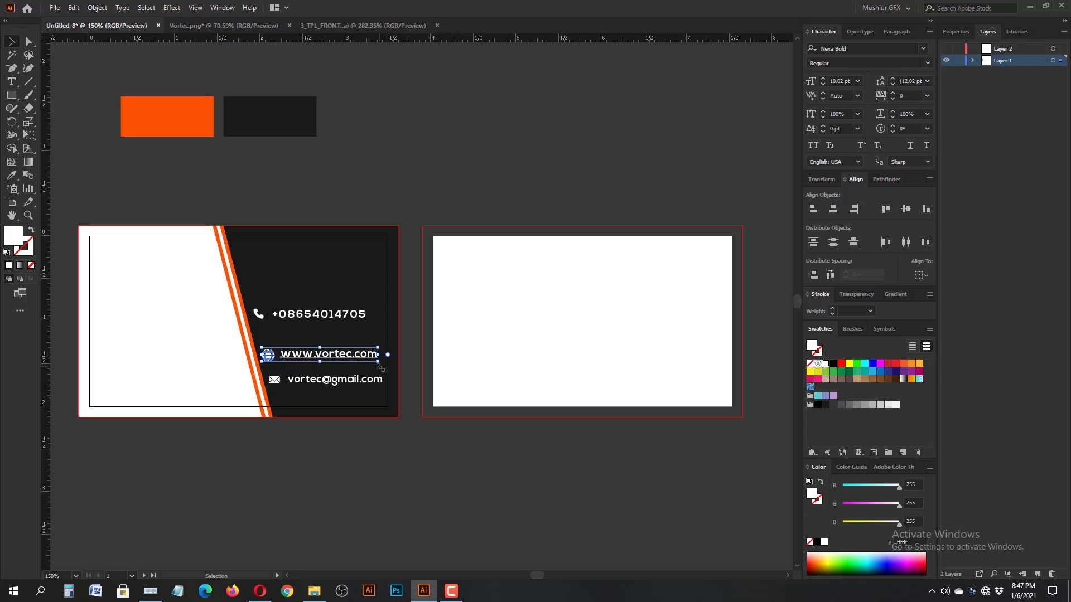
key("Up")
key("Up")
key("Up")
key("Up")
key("Up")
- Lower the website row and the phone row slightly to tighten the spacing of the contact block
left_click_drag(236, 286, 366, 332)
left_click_drag(262, 334, 330, 368)
key("Down")
key("Down")
key("Down")
key("Down")
key("Down")
left_click_drag(241, 290, 375, 319)
key("Down")
key("Down")
key("Down")
key("Down")
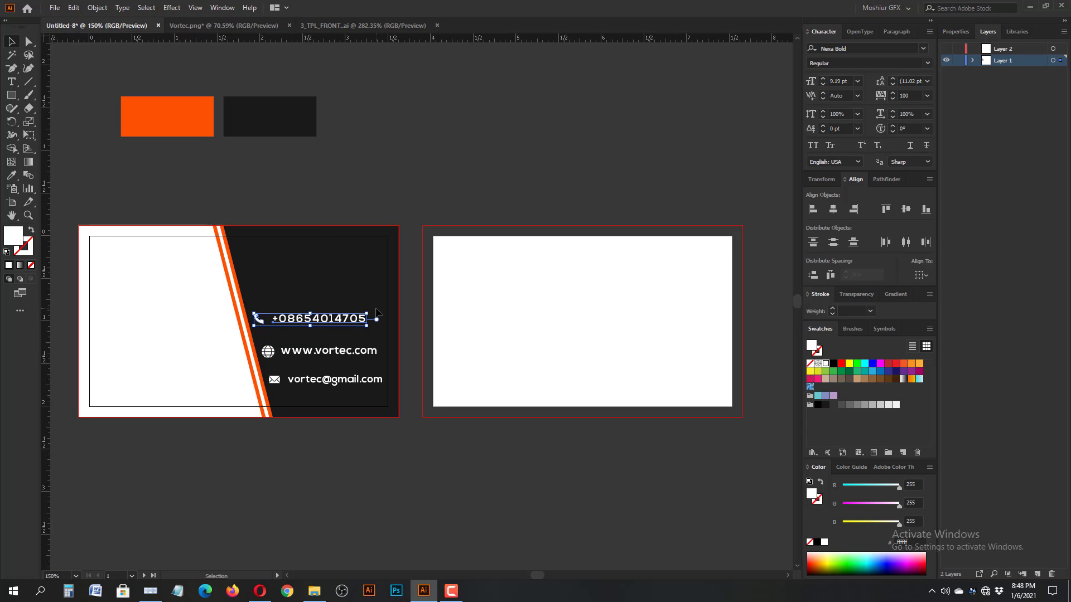
left_click(388, 565)
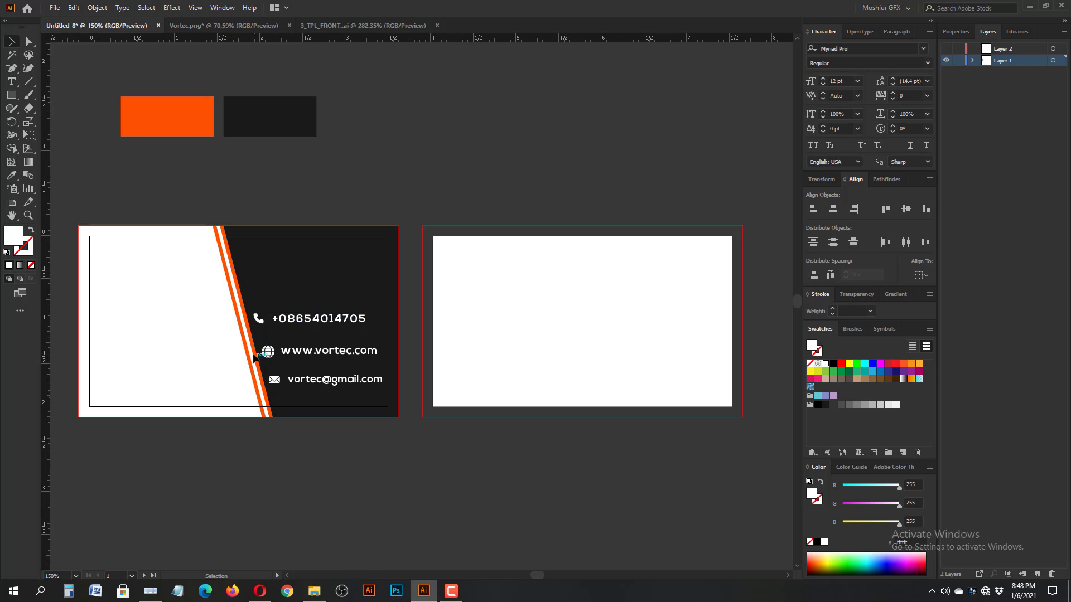
- Nudge the website row with its icon up slightly to even the gaps between the rows
left_click_drag(377, 366, 379, 366)
left_click_drag(265, 368, 390, 389)
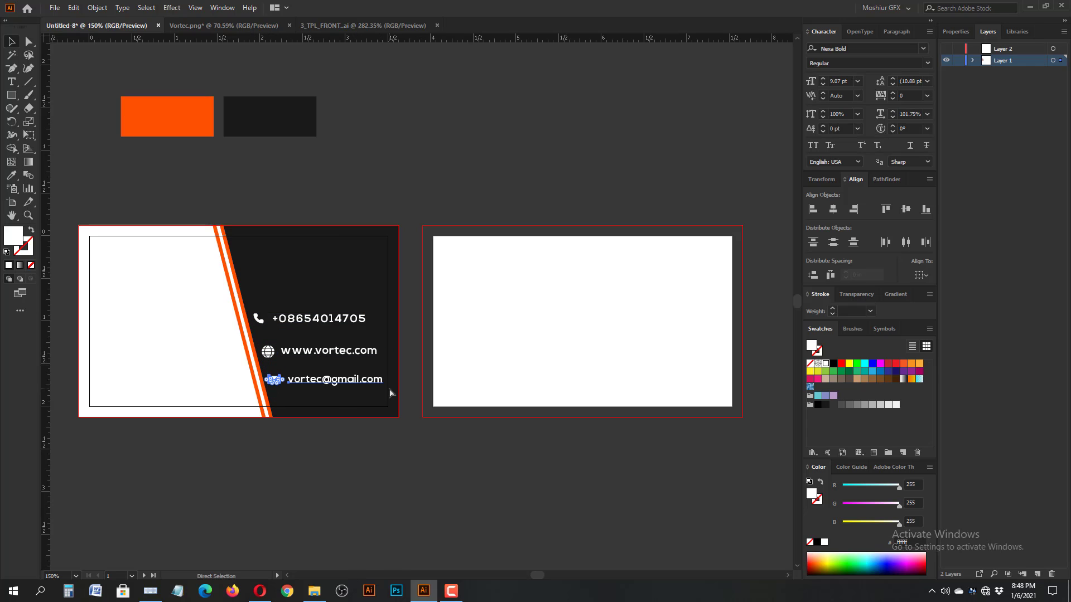
left_click_drag(248, 297, 377, 332)
left_click(366, 477)
left_click(315, 351)
key("Up")
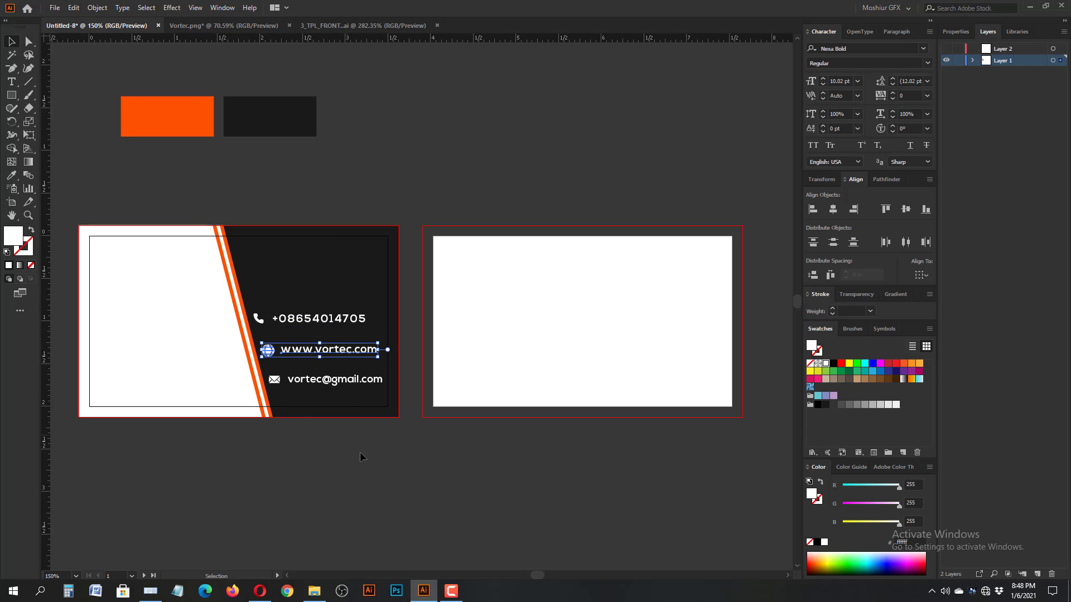
left_click(360, 452)
- Center the three contact rows horizontally on each other and align them along their left edges
left_click_drag(300, 279, 390, 432)
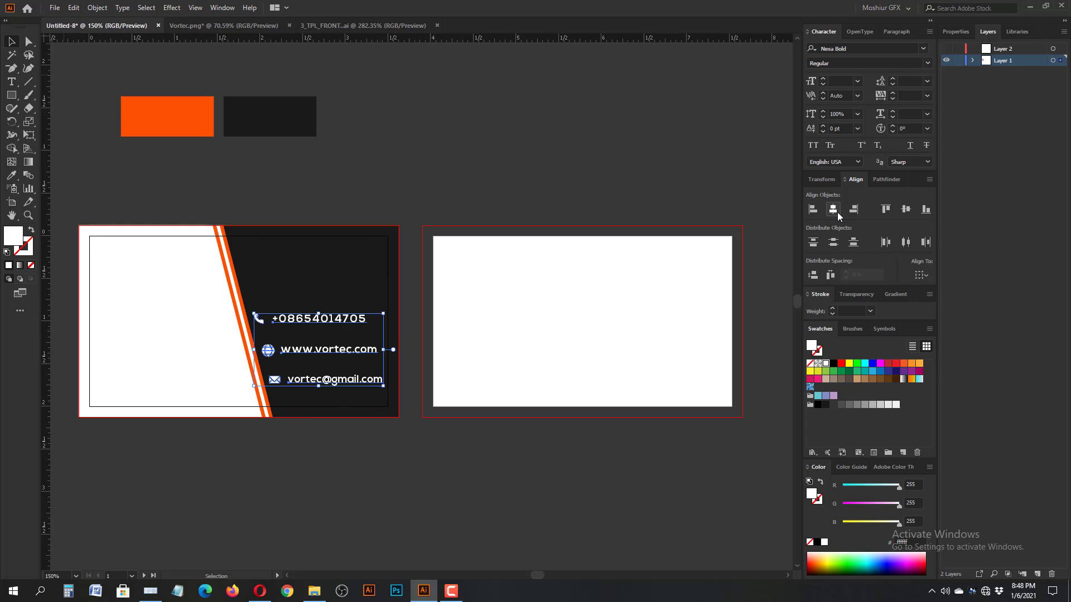
left_click(836, 211)
left_click(814, 211)
left_click(830, 213)
left_click(814, 211)
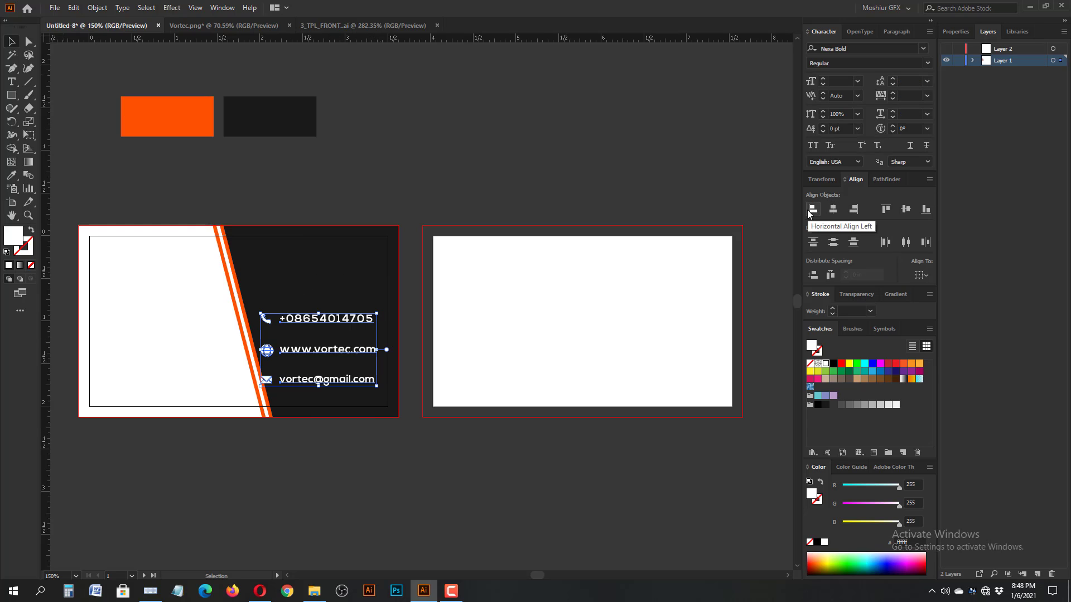
- Shift the aligned contact block right, away from the slanted orange stripes
key("Right")
key("Right")
key("Right")
key("Right")
key("Right")
key("Right")
key("Right")
key("Right")
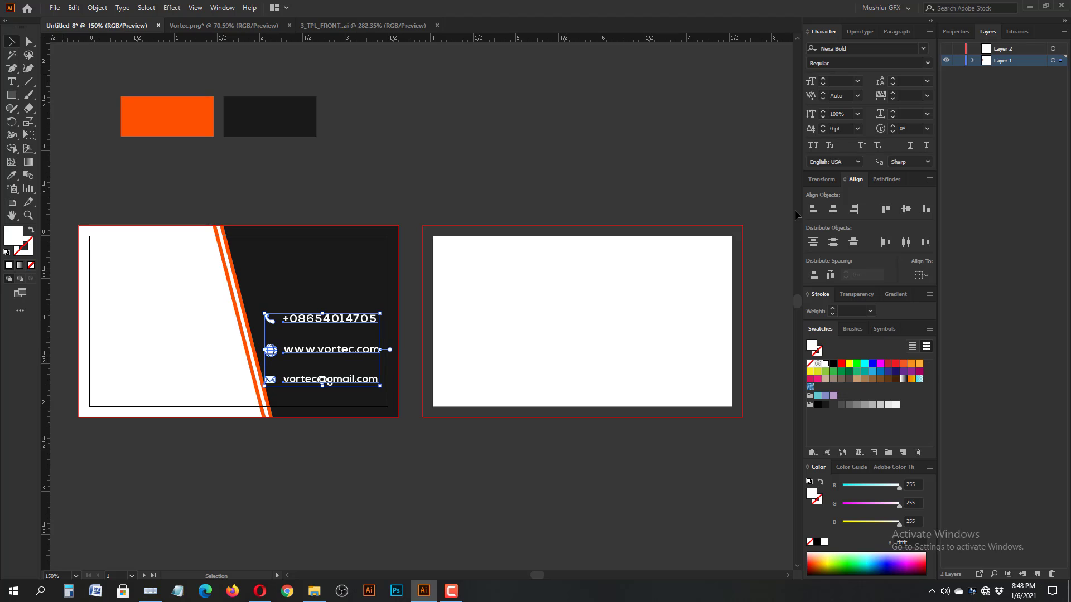
key("Left")
key("Left")
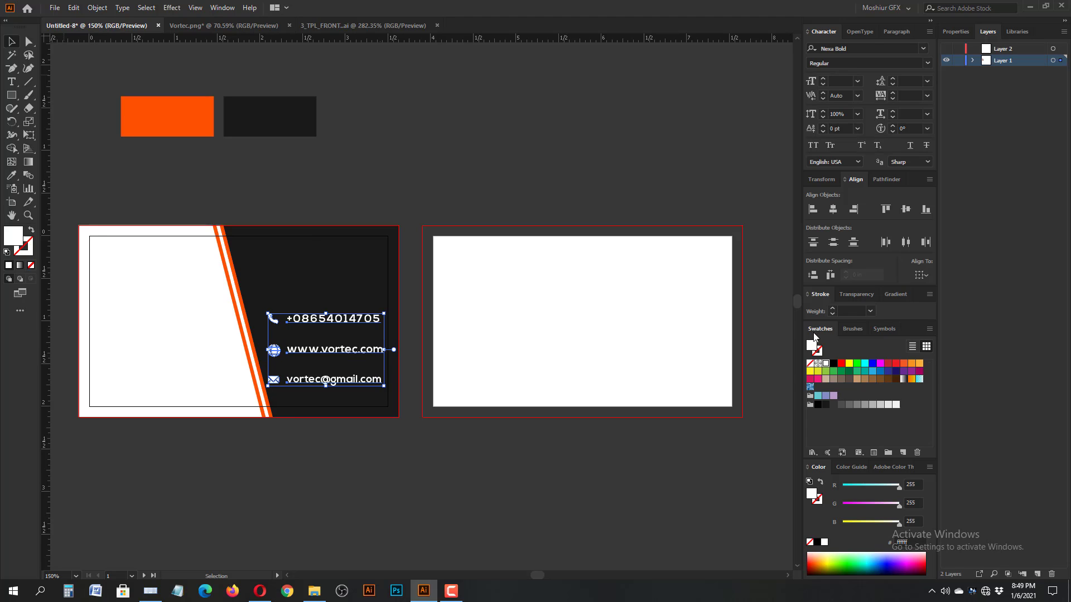
- Shift the website row with its globe icon slightly left of the phone and email rows
left_click_drag(258, 336, 389, 363)
key("Left")
key("Left")
key("Left")
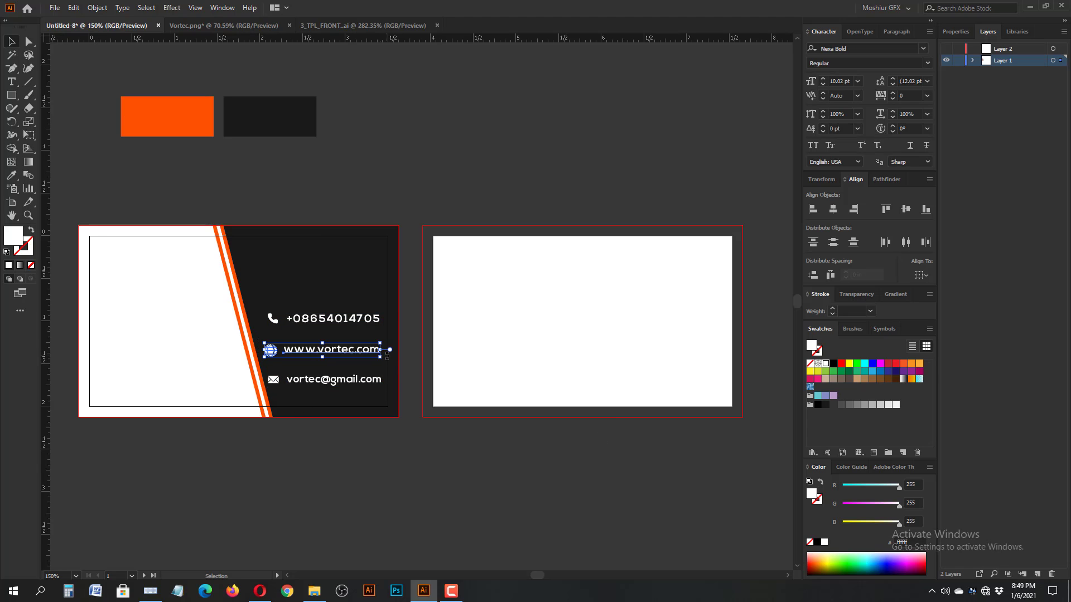
key("Left")
key("Left")
key("Left")
key("Left")
key("Left")
key("Left")
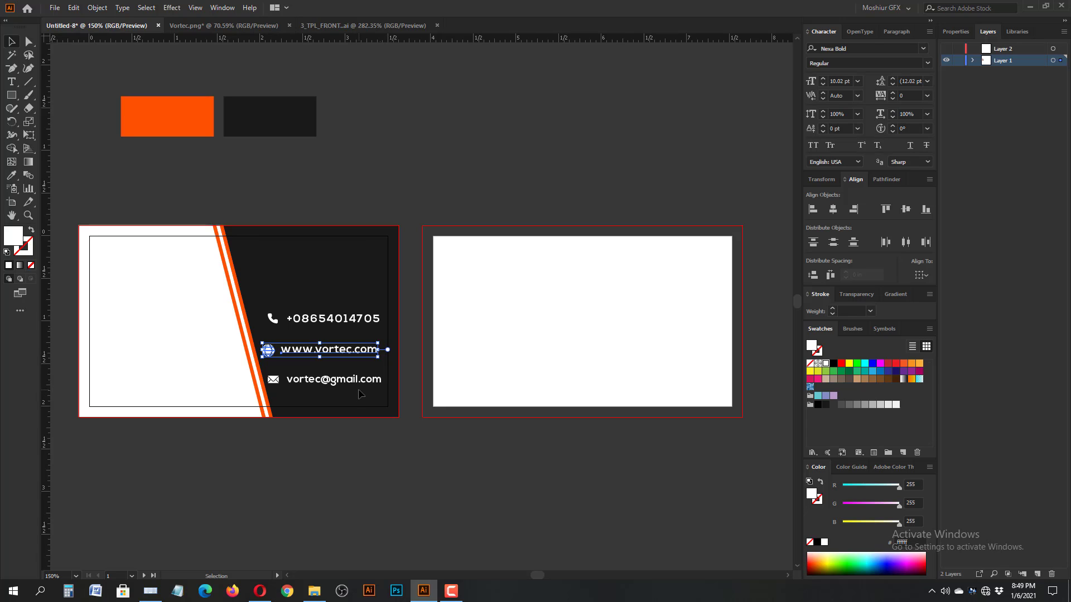
key("Right")
key("Right")
left_click(382, 479)
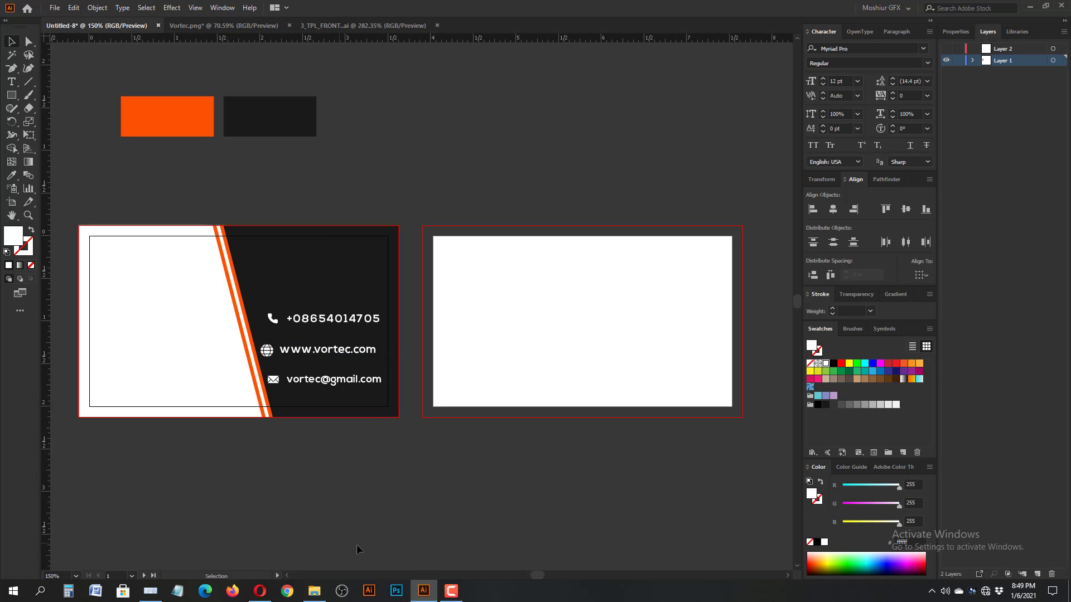
- Shift the phone row with its icon left of the website row so the contact rows follow the slanted stripes
left_click_drag(264, 307, 383, 335)
key("Left")
key("Left")
key("Left")
key("Left")
key("Left")
key("Left")
key("Left")
key("Left")
key("Left")
key("Left")
key("Left")
key("Left")
key("Left")
key("Left")
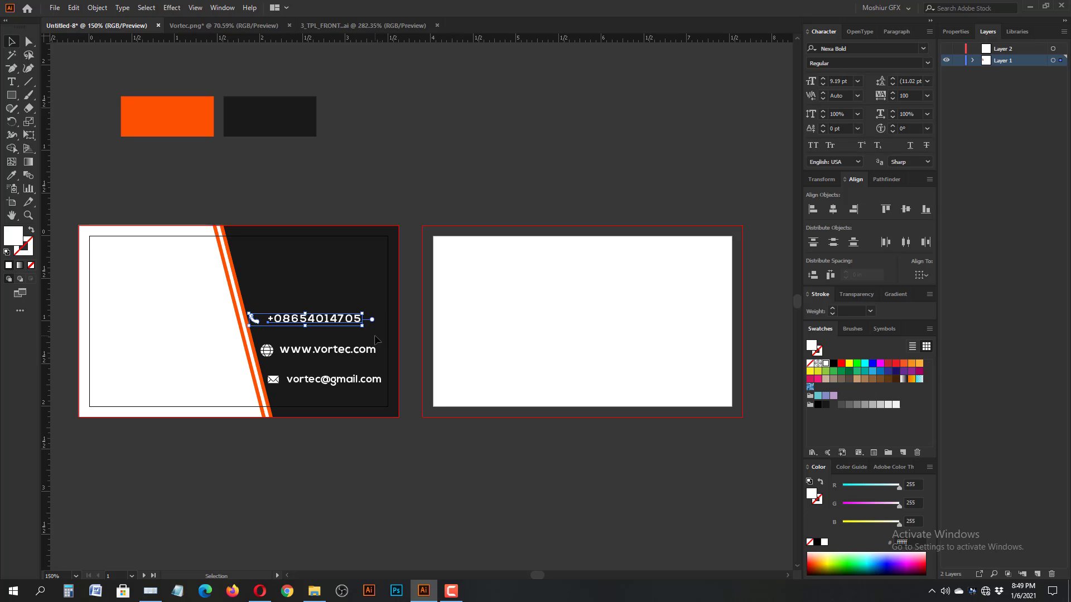
key("Right")
key("Right")
key("Right")
left_click(352, 538)
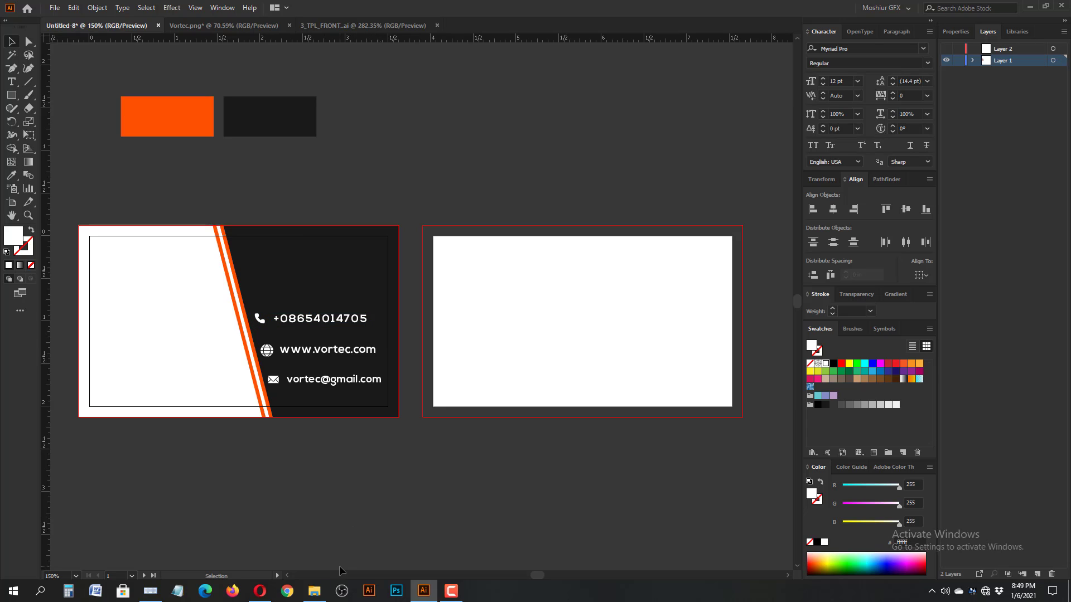
left_click(310, 357)
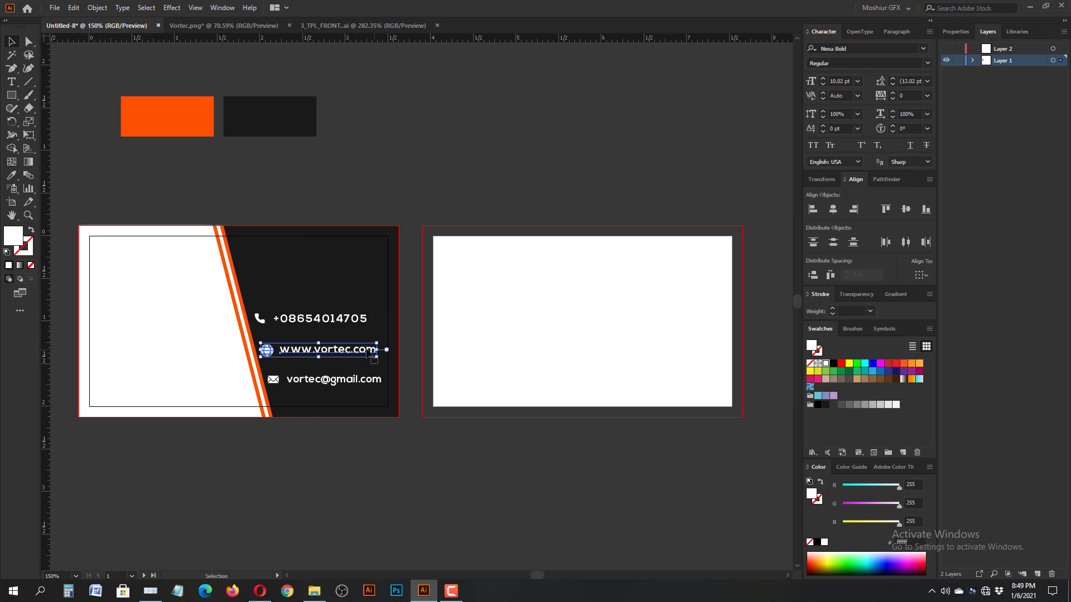
left_click(392, 500)
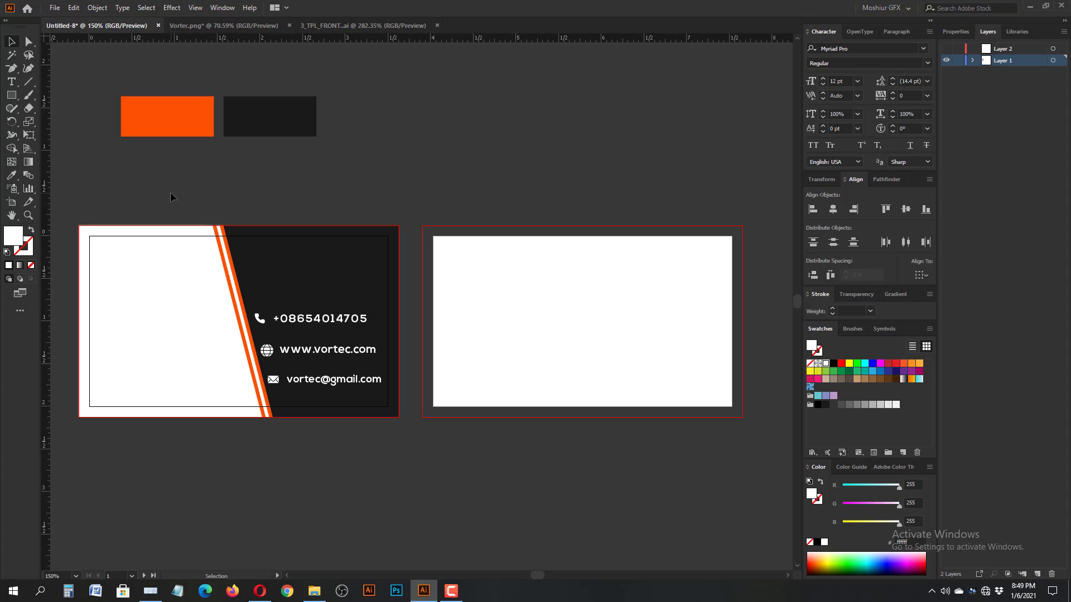
left_click(10, 82)
left_click(418, 143)
type("JHON")
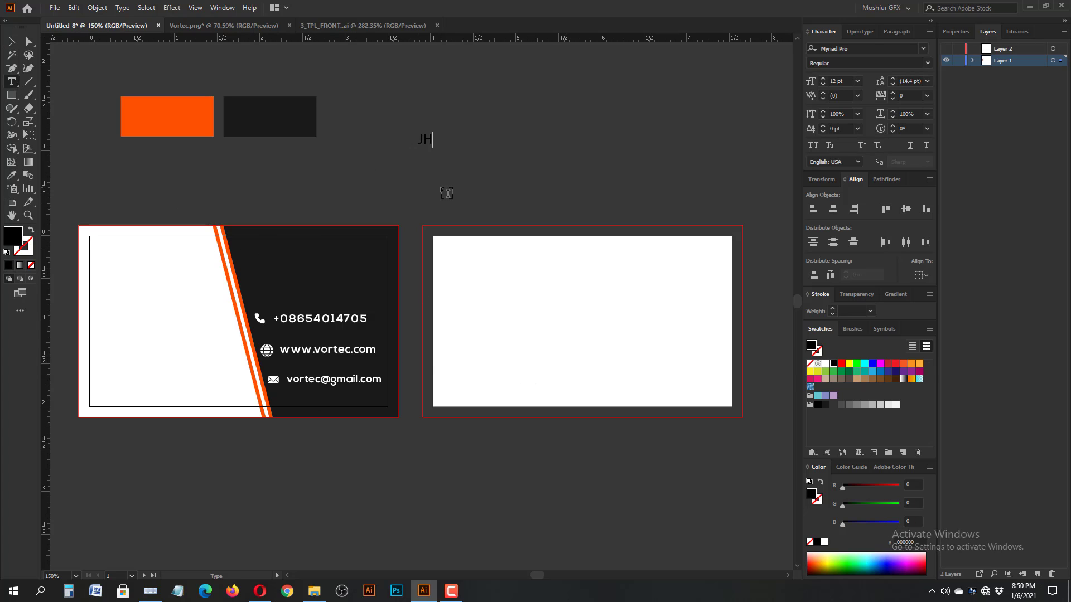
key("Escape")
left_click(492, 139)
type("DOO")
key("BackSpace")
key("BackSpace")
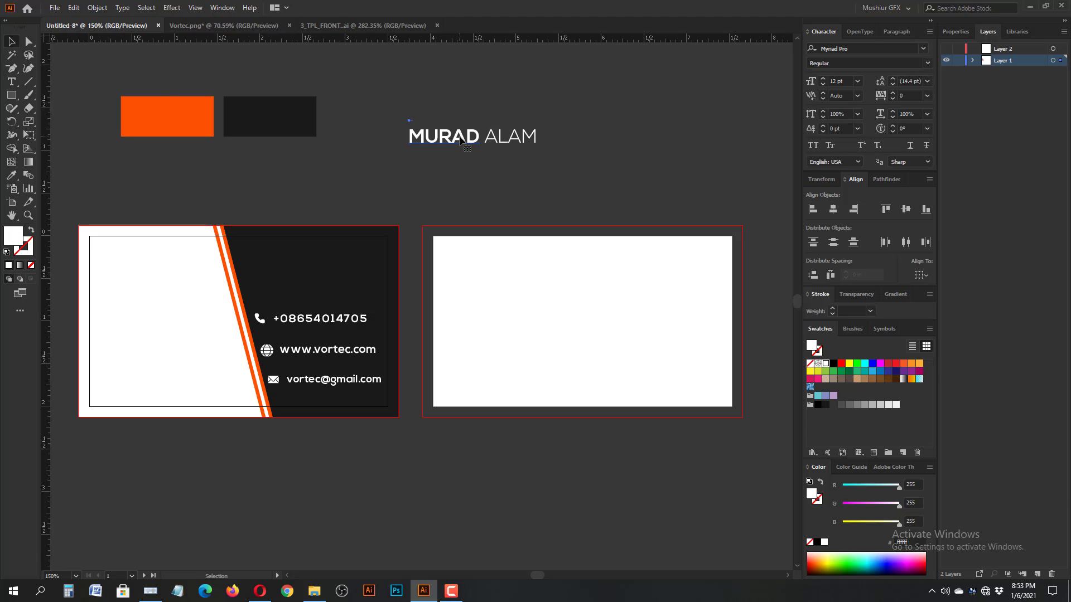
- Replace the bold first name and the light surname above the artboards with the cardholder's first name and surname
left_click_drag(480, 139, 421, 143)
key("BackSpace")
key("BackSpace")
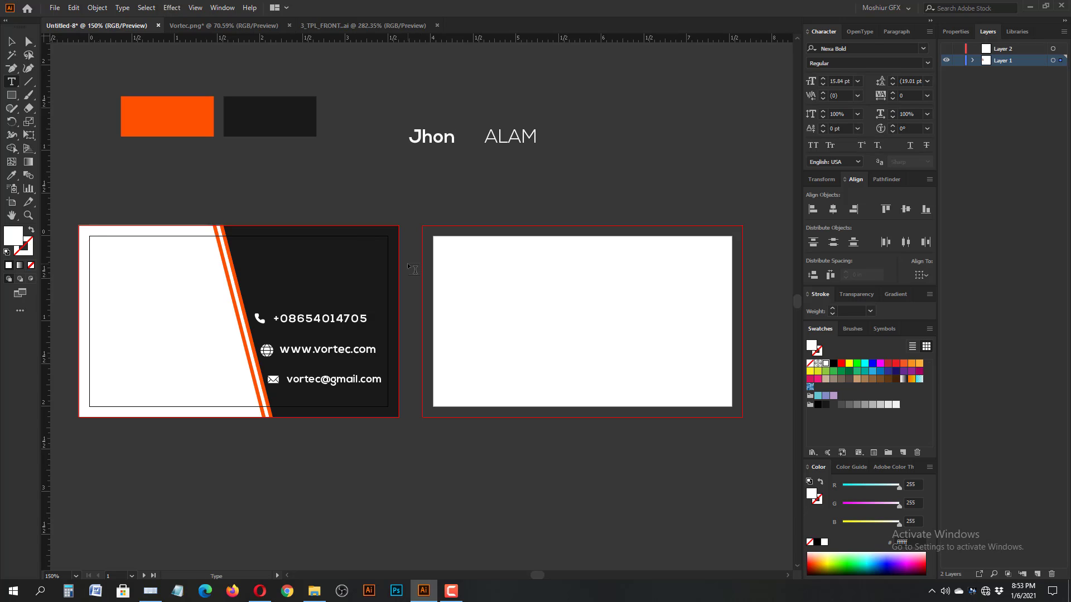
type("Jhon")
key("Escape")
left_click(537, 133)
key("BackSpace")
key("BackSpace")
key("BackSpace")
key("BackSpace")
key("Escape")
- Retype the bold first name entirely in capital letters to match the surname
left_click(446, 149)
key("BackSpace")
key("BackSpace")
key("BackSpace")
key("BackSpace")
type("JHO")
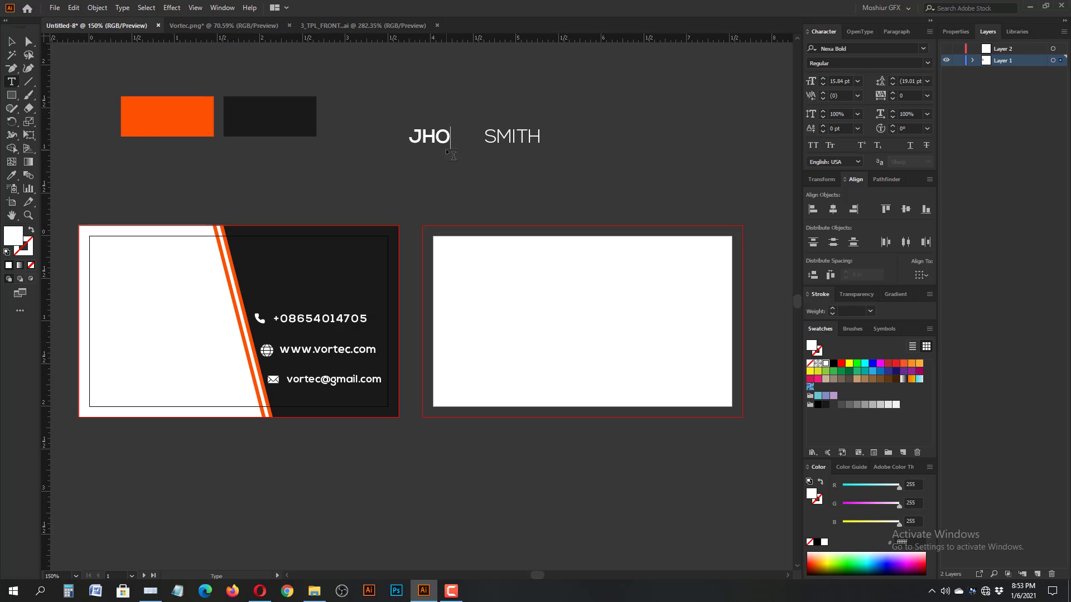
type("N")
key("Escape")
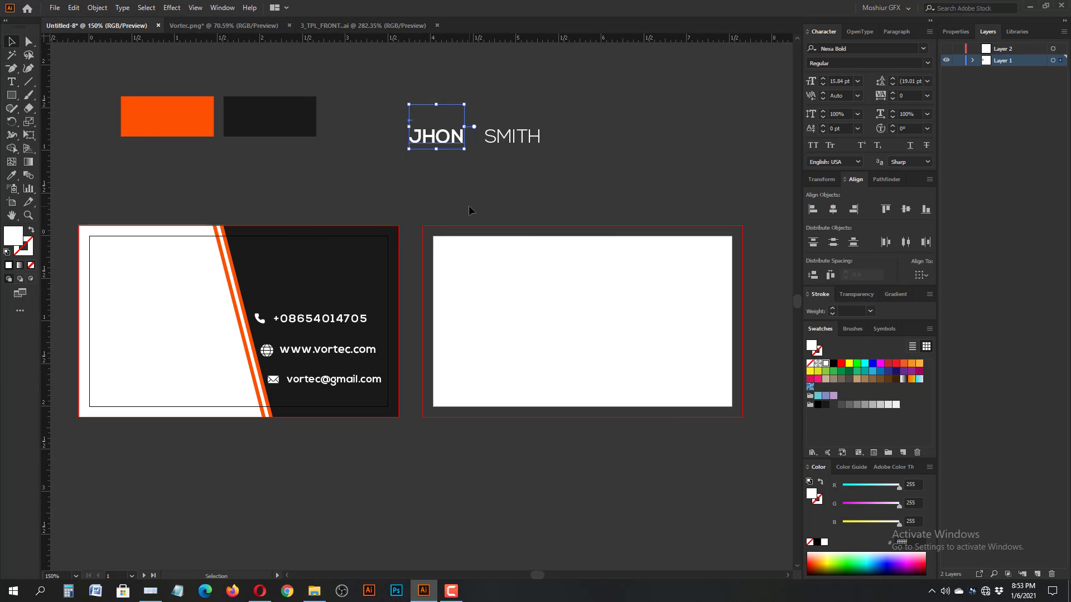
- Move the bold first name right to close the gap to the surname
key("Right")
key("Right")
key("Right")
key("Right")
key("Right")
key("Right")
key("Right")
key("Right")
key("Right")
key("Right")
key("Right")
key("Right")
- Place the full name on the dark panel above the phone row and enlarge it to 18.24 pt
left_click_drag(405, 104, 583, 151)
left_click_drag(515, 140, 381, 275)
key("Right")
key("Right")
key("Right")
key("Right")
key("Right")
key("Right")
key("Right")
key("Right")
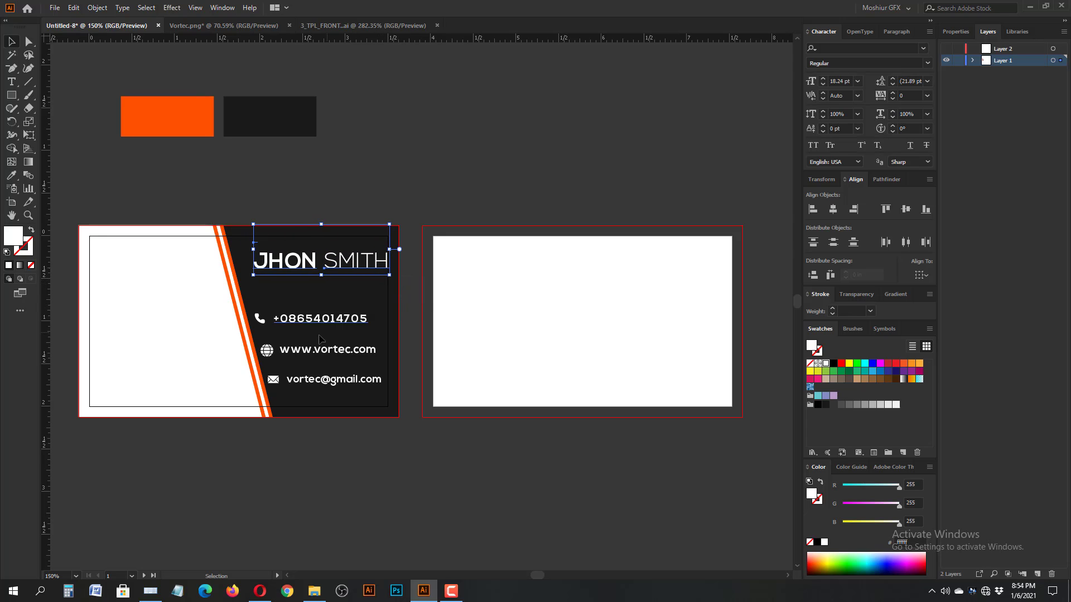
- Scale the three contact rows down together so the phone number text is 8.16 pt
left_click_drag(253, 307, 385, 395)
left_click_drag(382, 387, 381, 386)
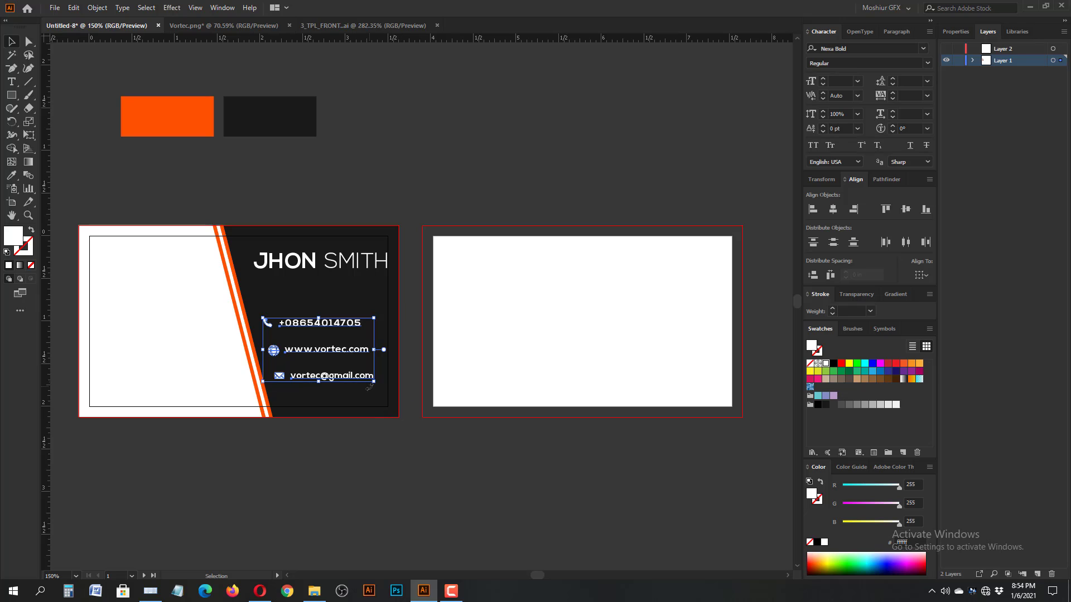
left_click_drag(374, 383, 374, 383)
left_click(440, 403)
- Try shifting the phone row left toward the stripes, and undo the shift while keeping the reduced contact rows
left_click_drag(252, 303, 374, 335)
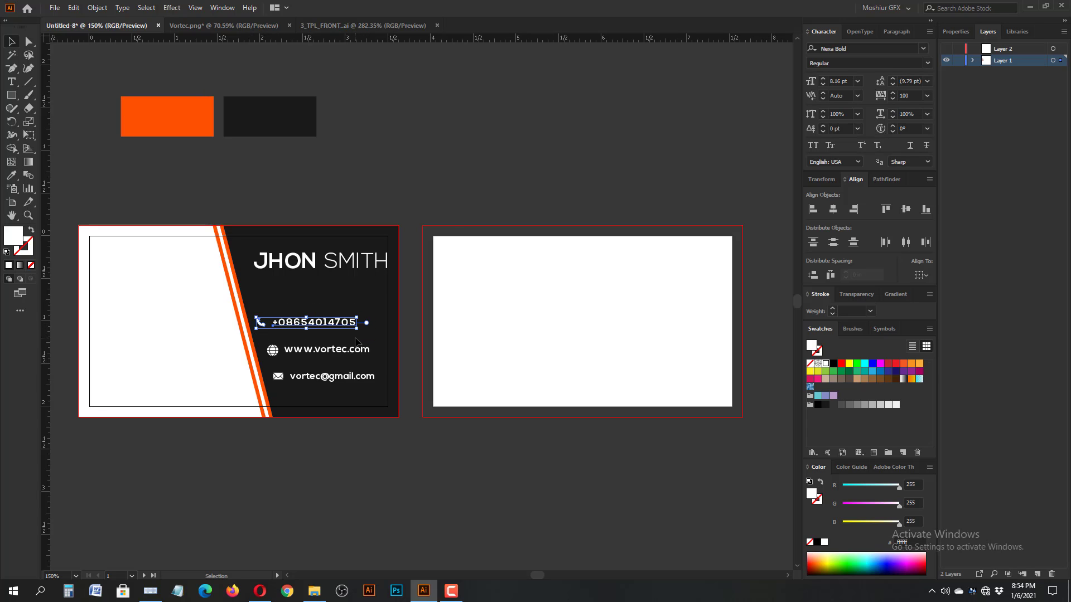
key("ctrl+z")
key("ctrl+z")
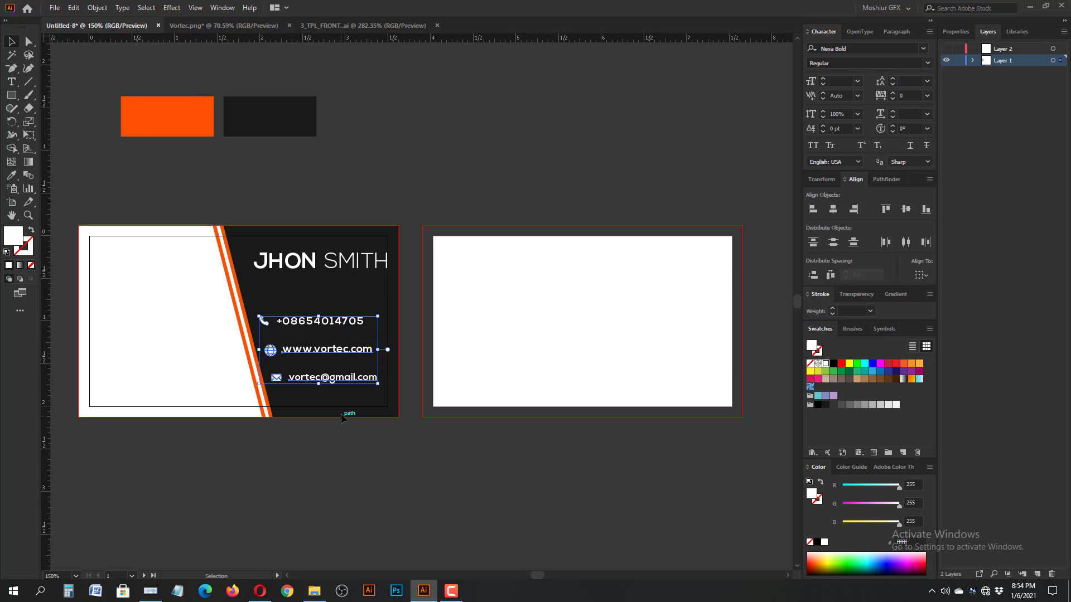
key("ctrl+shift+z")
- Move the email row with its icon down to widen its gap to the website row
left_click(356, 444)
left_click_drag(267, 365, 371, 386)
key("Up")
left_click(363, 395)
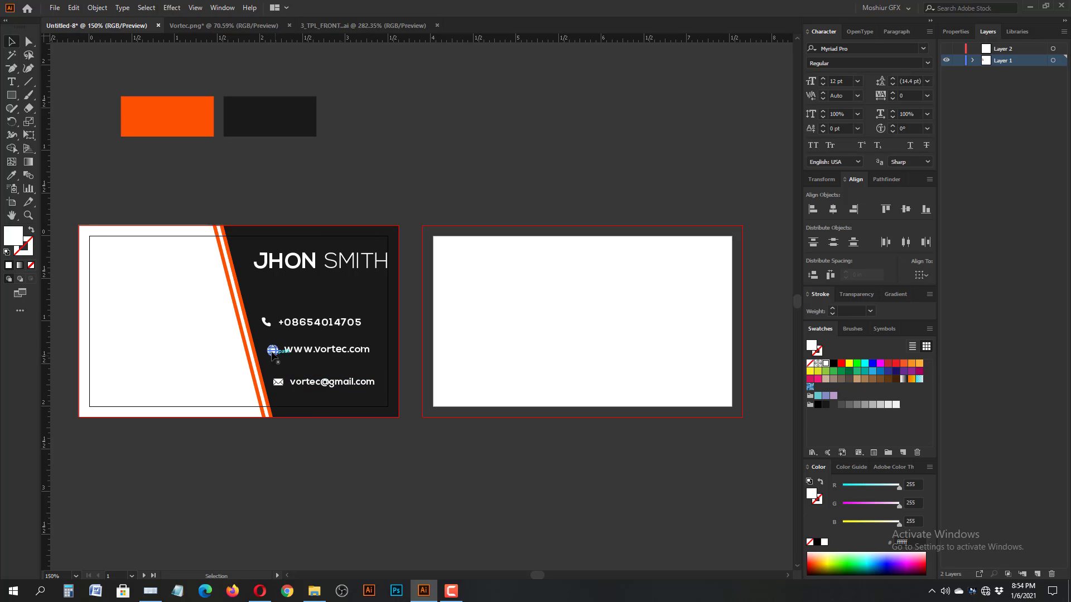
- Lower the website and email rows so the three contact rows are evenly spaced
left_click_drag(294, 335, 386, 405)
left_click(343, 519)
key("Down")
key("Down")
key("Down")
key("Down")
key("Down")
key("Down")
key("Down")
key("Down")
key("Down")
key("Down")
key("Down")
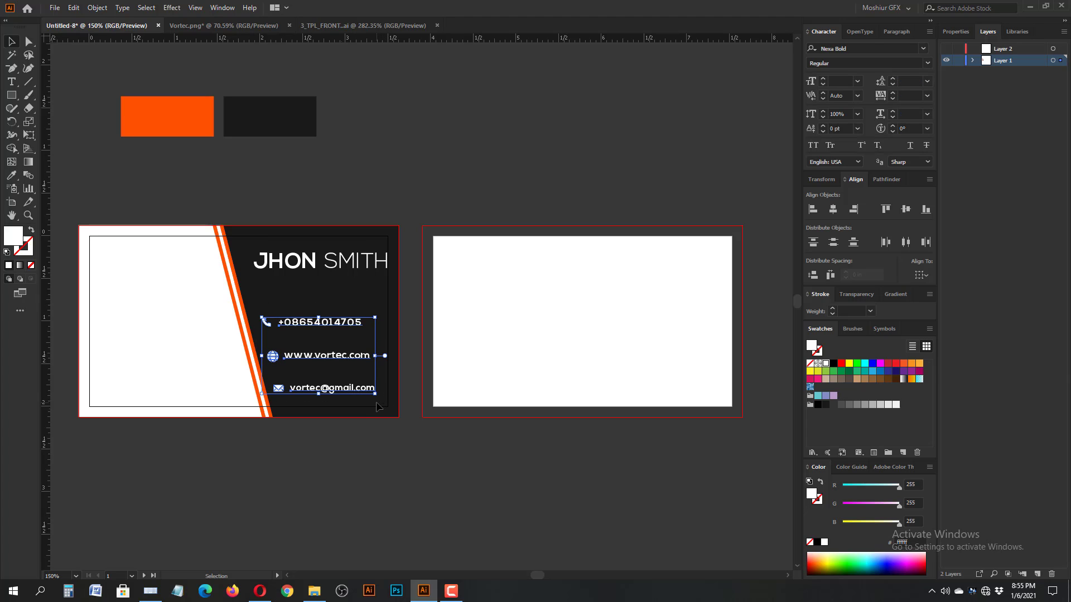
- Nudge all three contact rows down slightly as one block
key("Up")
key("Up")
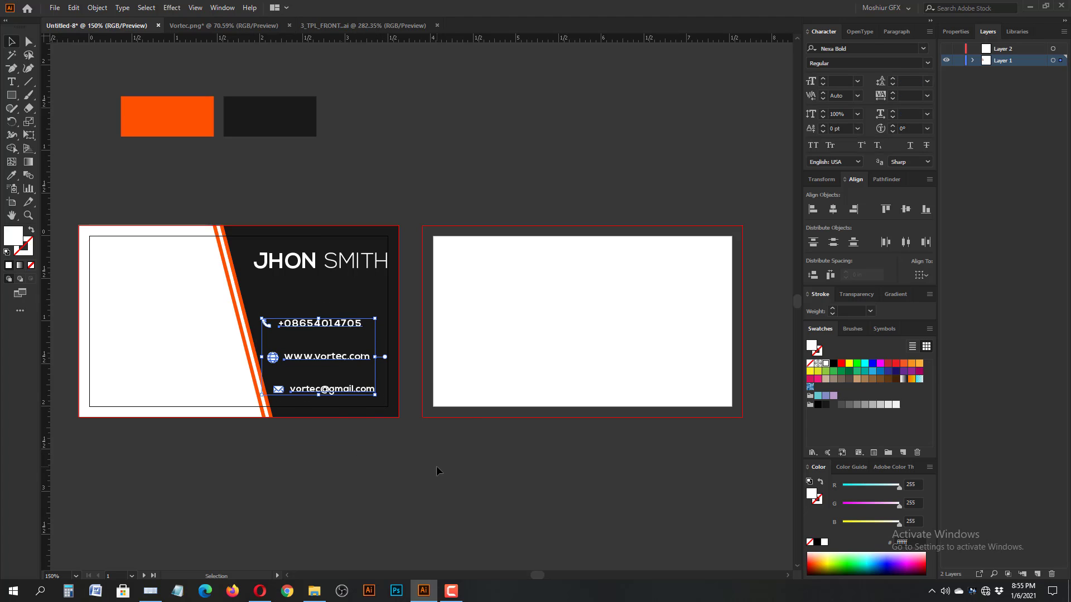
key("Down")
left_click(437, 470)
- Shift the phone row with its icon left toward the slanted stripes
left_click_drag(240, 306, 373, 336)
key("Left")
key("Left")
key("Left")
key("Left")
key("Left")
key("Left")
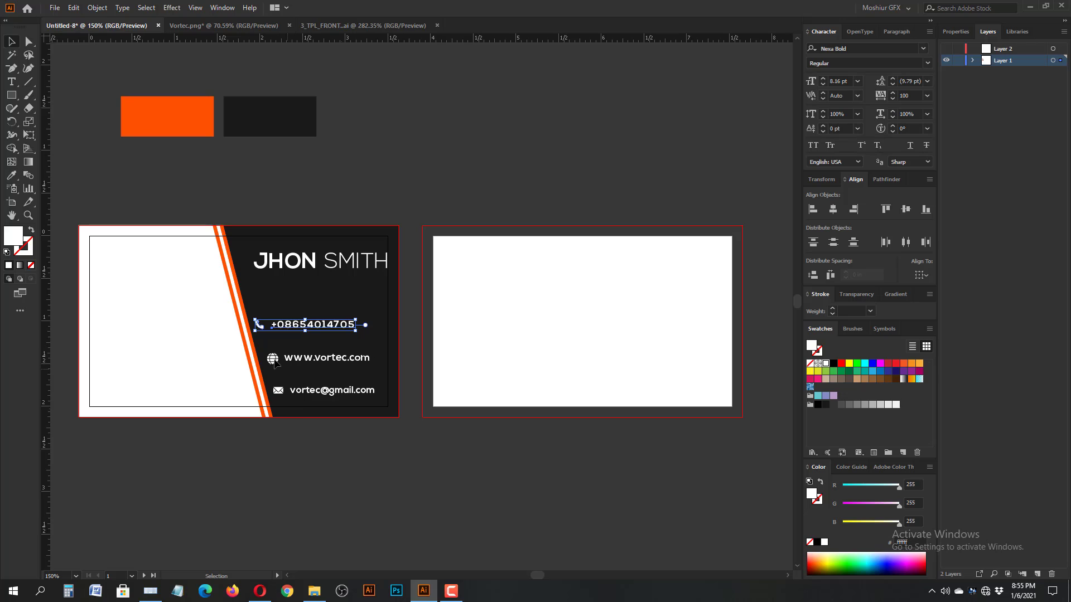
- Shift the website row with its globe icon left, between the phone and email row offsets
left_click_drag(260, 347, 377, 374)
key("Left")
key("Left")
key("Left")
key("Left")
left_click(382, 513)
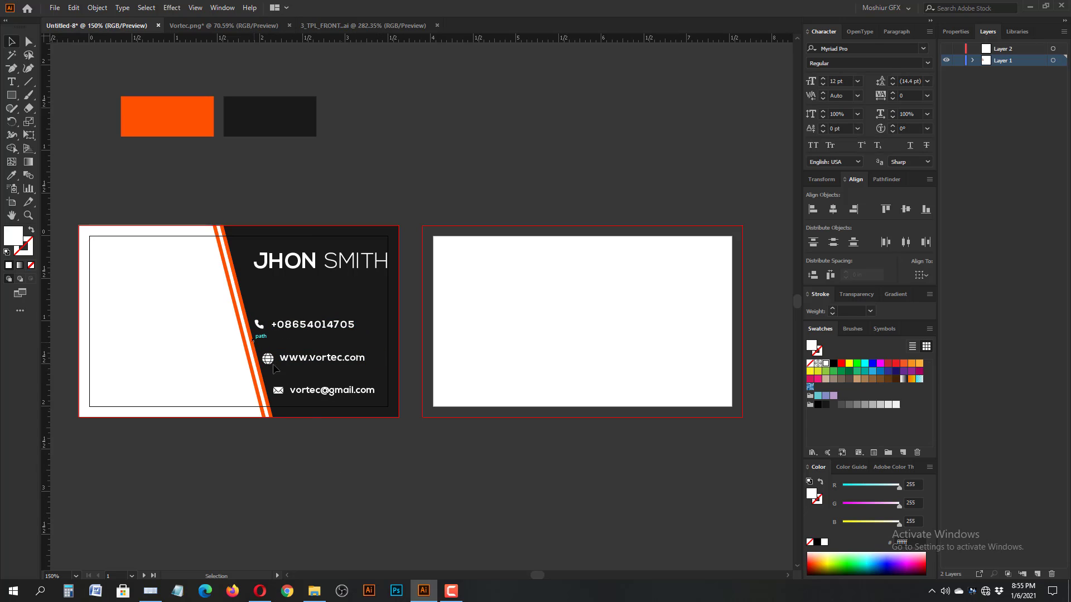
- Nudge the website row and the phone row slightly right to refine their stagger along the stripes
left_click_drag(253, 341, 374, 379)
key("Right")
key("Right")
left_click_drag(249, 307, 365, 340)
key("Right")
key("Right")
left_click(382, 541)
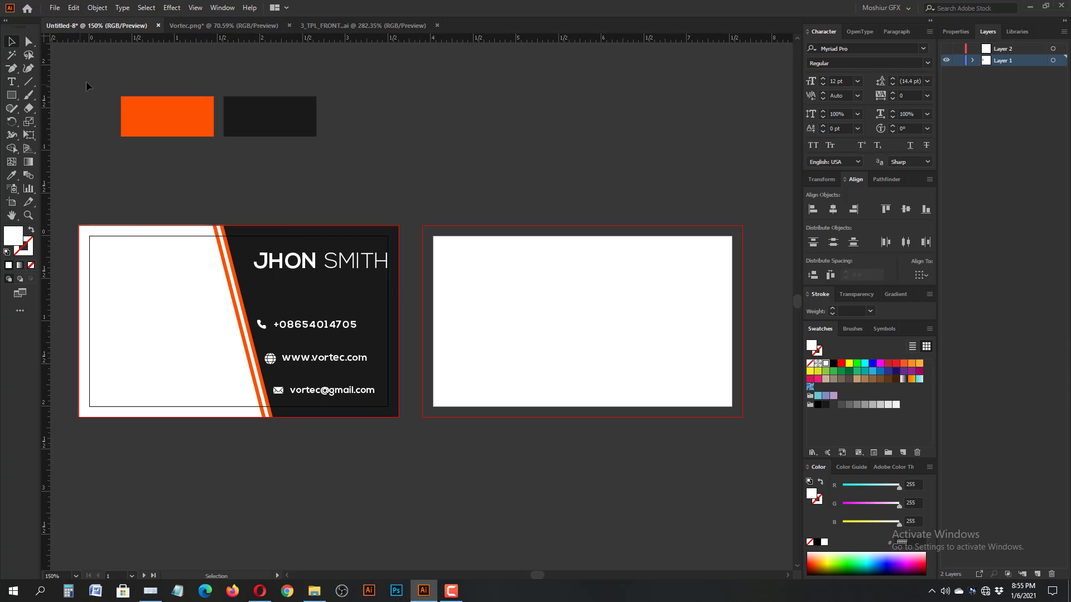
- Add the text "CEO" in the empty area above the artboards
left_click(408, 161)
type("CEO")
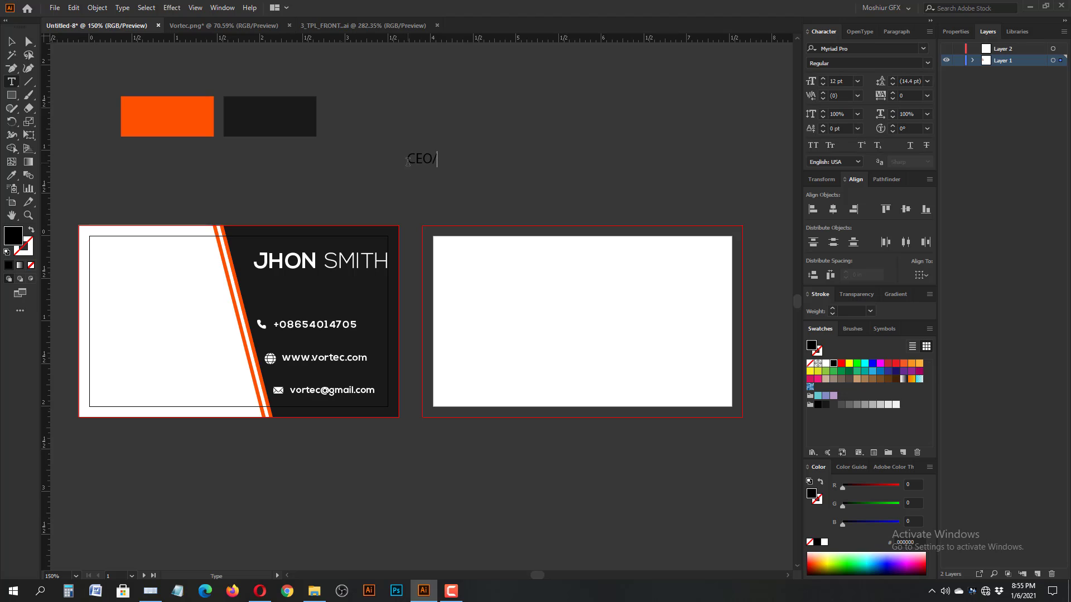
left_click(13, 44)
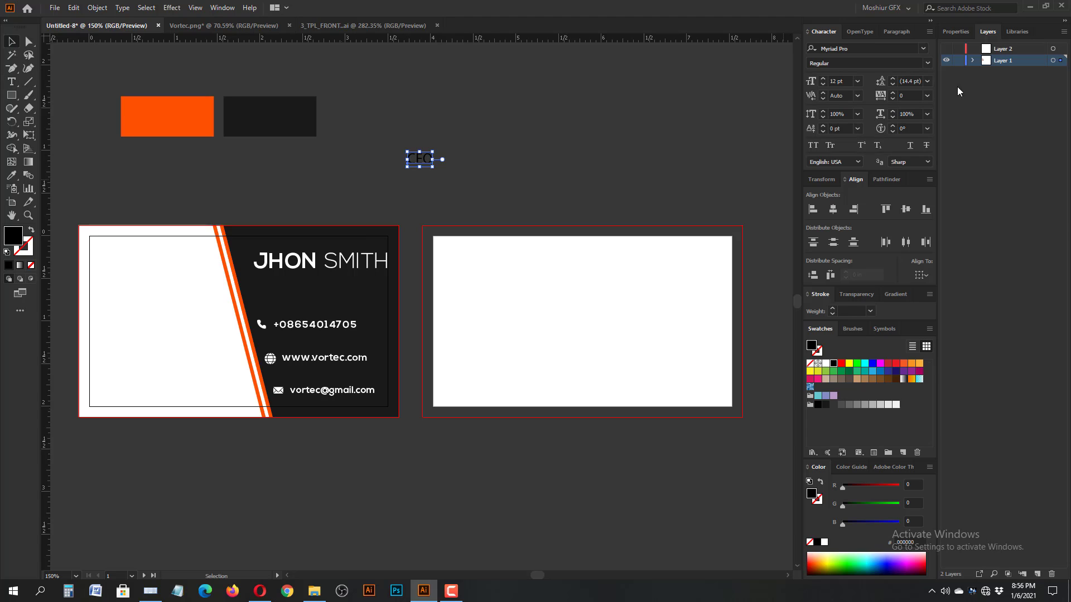
- Set the "CEO" text in the Nexa-Light font with a white fill
left_click(955, 32)
left_click(1038, 248)
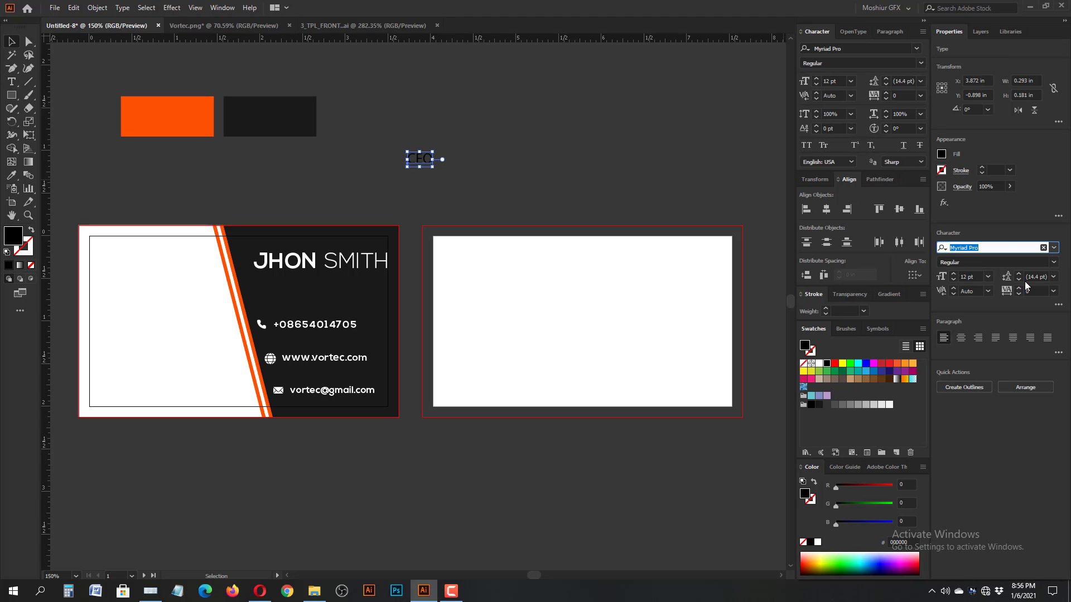
left_click(1053, 247)
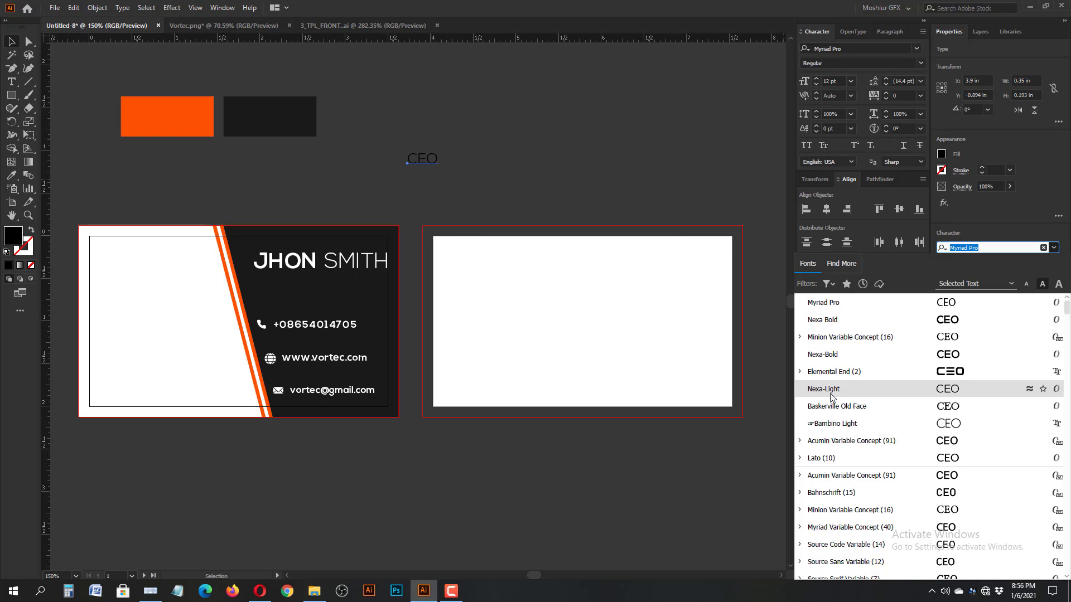
left_click(831, 339)
left_click(434, 176)
left_click(426, 162)
left_click(819, 364)
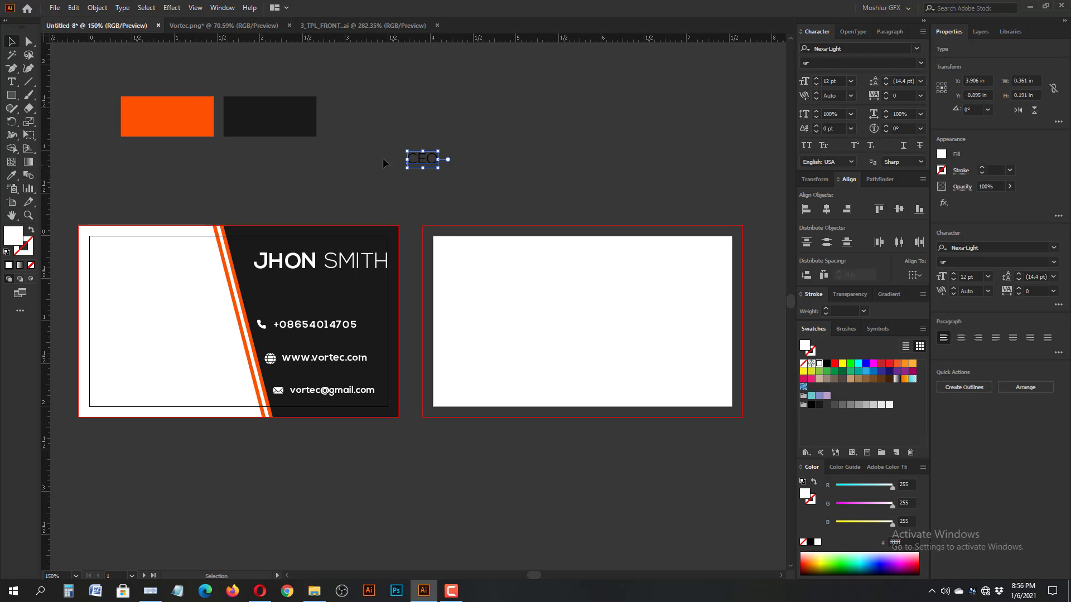
- Place the "CEO" title under the end of the surname and reduce it to 8.08 pt
left_click_drag(439, 152, 400, 275)
left_click(439, 166)
key("Right")
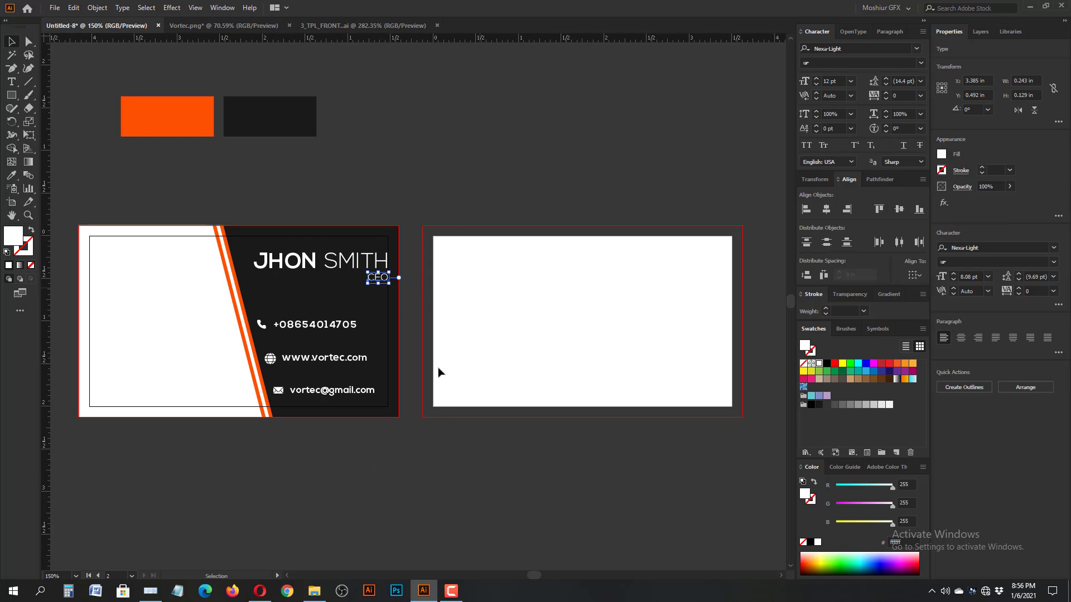
- Set the "CEO" title's tracking to 100 and shift it left to end just inside the surname's edge
left_click(412, 294)
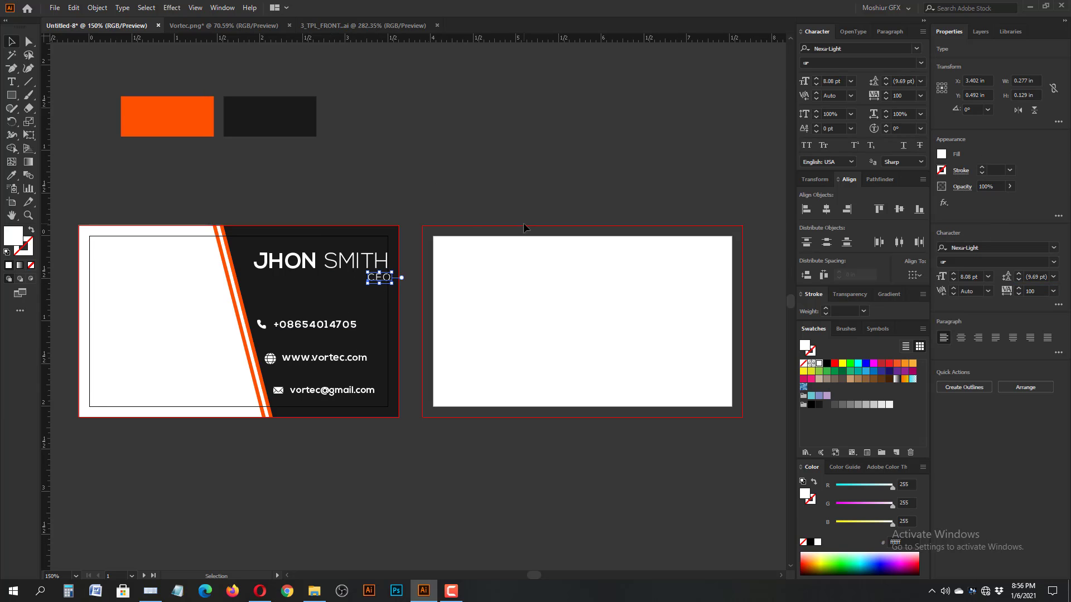
left_click(420, 330)
left_click_drag(358, 278, 394, 284)
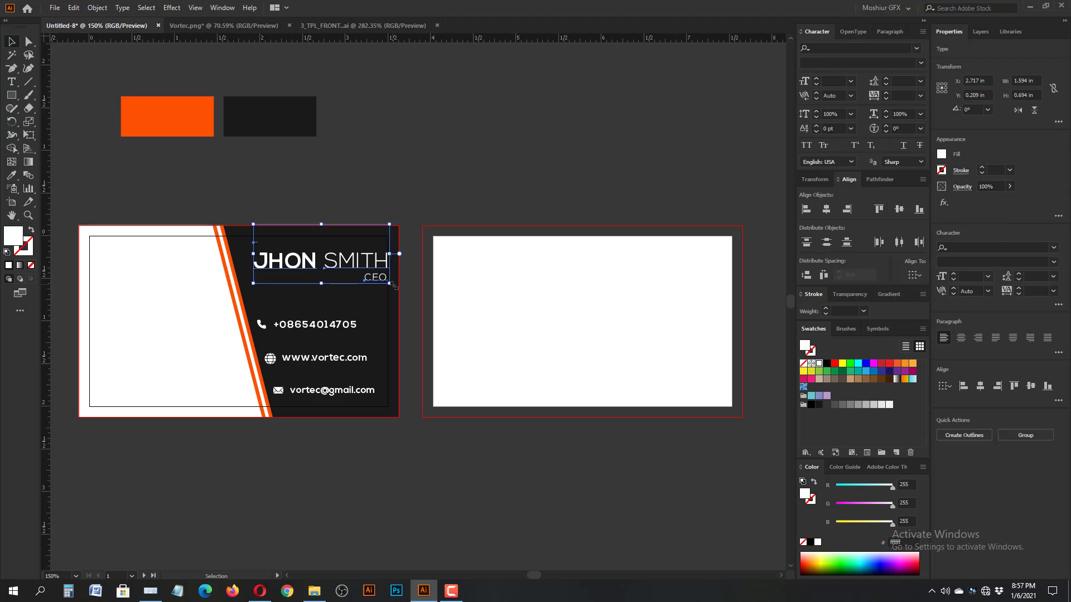
- Move the full name and "CEO" title left together, clear of the card's inner margin line
key("Left")
key("Left")
key("Left")
key("Left")
key("Left")
key("Left")
key("Left")
key("Left")
key("Left")
key("Left")
key("Left")
key("Left")
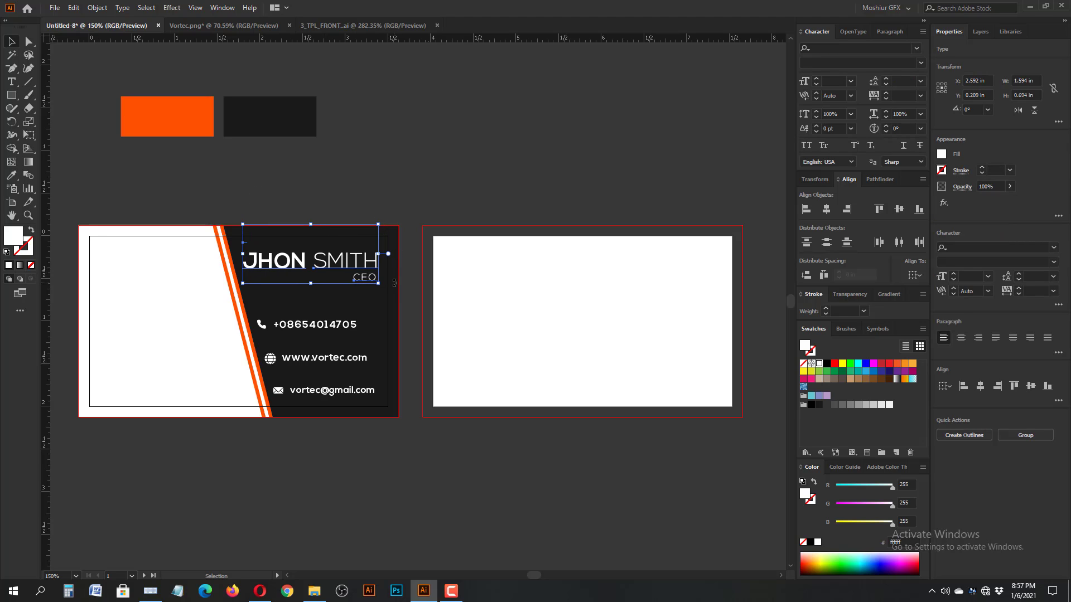
left_click(439, 350)
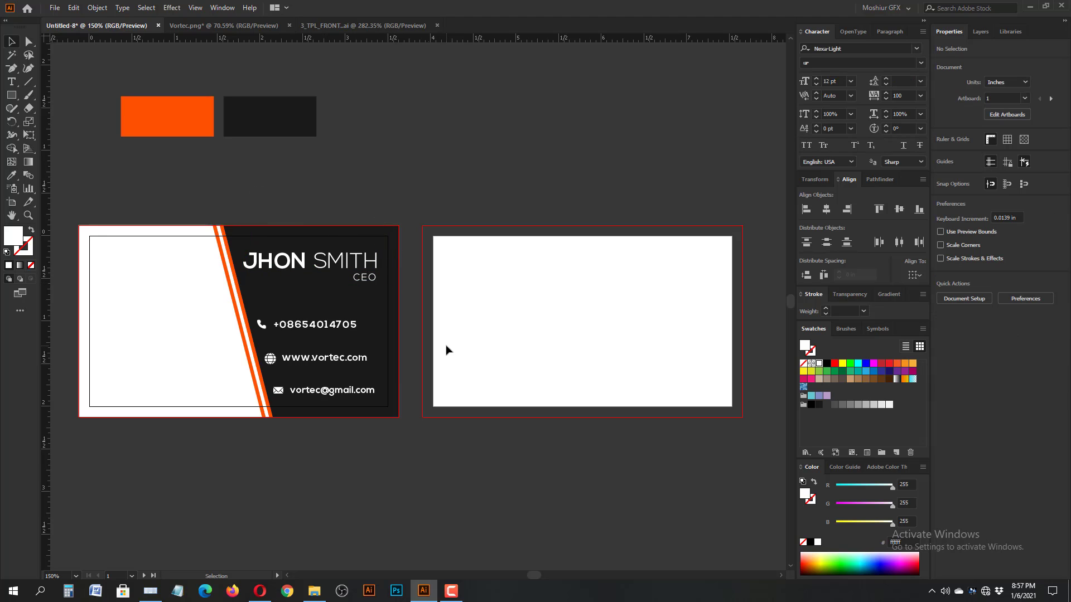
- Raise the full name and "CEO" title toward the inner margin's upper line, shift them right and scale them to about 1.46 in wide
left_click_drag(246, 243, 323, 287)
key("ctrl+z")
left_click_drag(239, 241, 379, 285)
key("Up")
key("Up")
key("Up")
key("Up")
key("Up")
key("Up")
key("Up")
key("Right")
key("Right")
key("Right")
key("Right")
key("Right")
key("Right")
key("Right")
key("Right")
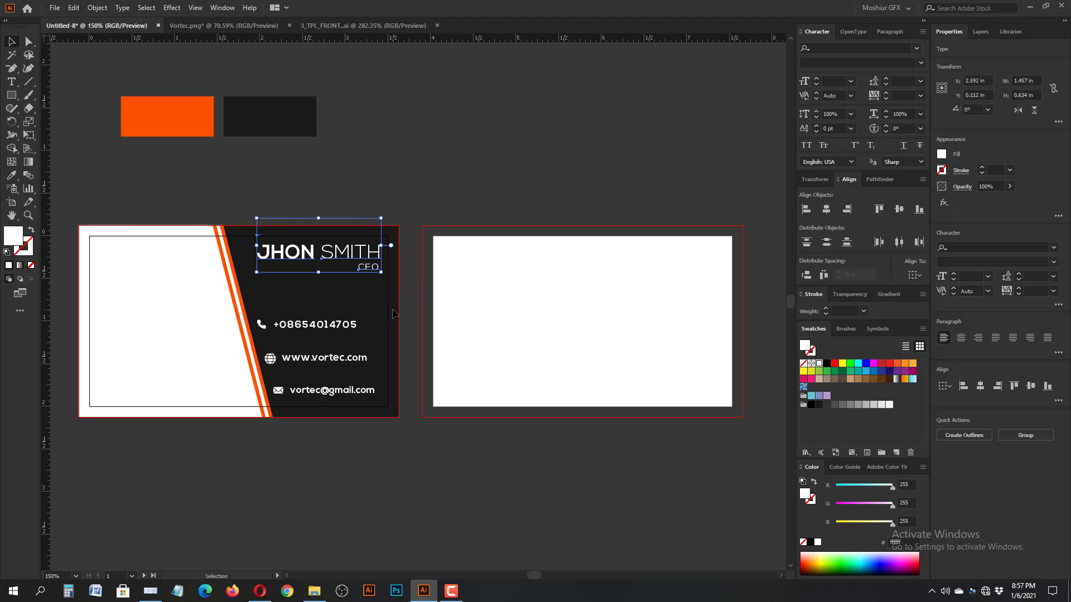
left_click(487, 313)
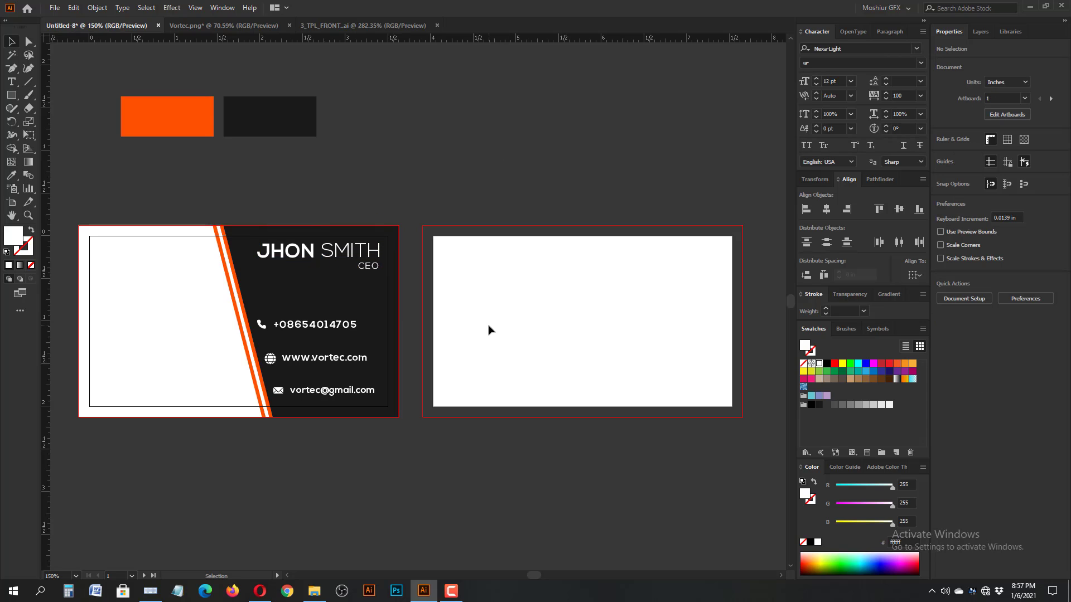
- Enlarge the name and "CEO" title together to about 1.62 in wide and nudge them into place inside the margin's side line
left_click_drag(243, 235, 389, 280)
key("Left")
key("Left")
key("Left")
key("Left")
key("Left")
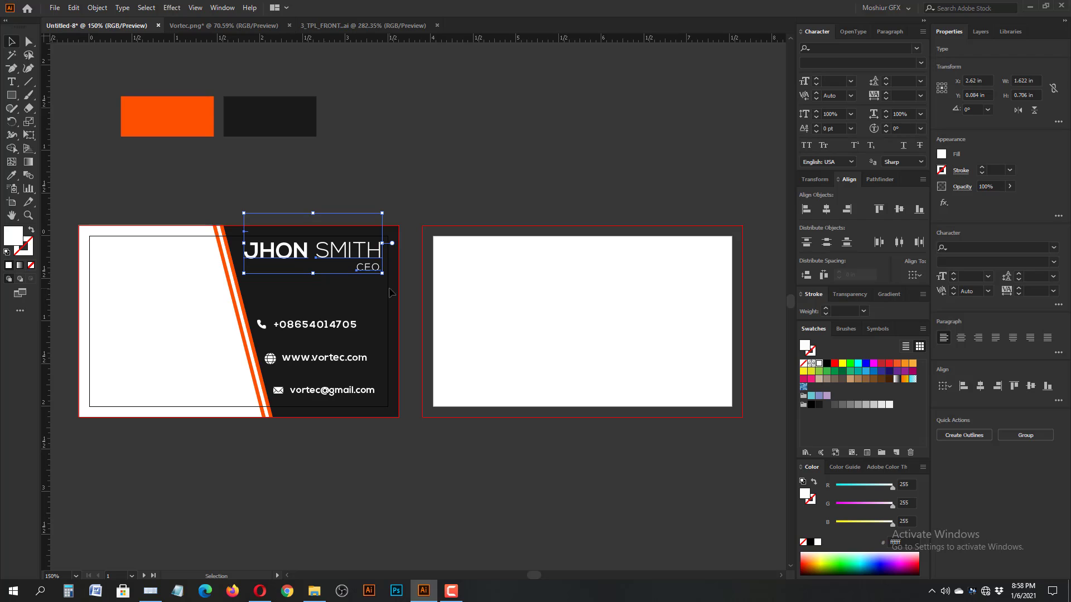
left_click(459, 379)
left_click_drag(379, 271, 380, 270)
key("Right")
left_click(506, 353)
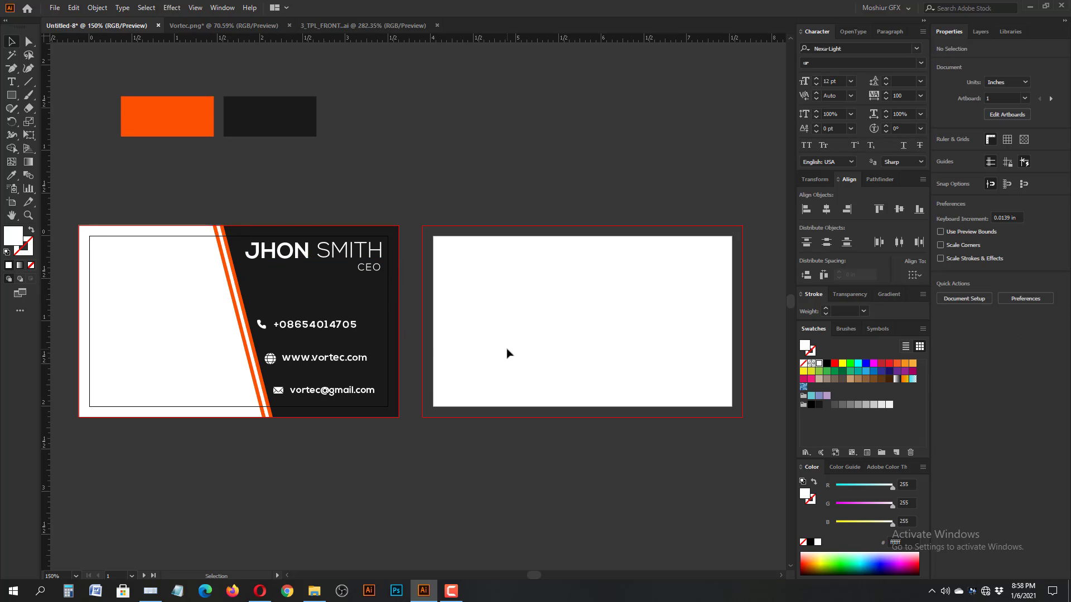
- Move the phone number line with its icon slightly up on the dark panel
left_click_drag(257, 302, 385, 333)
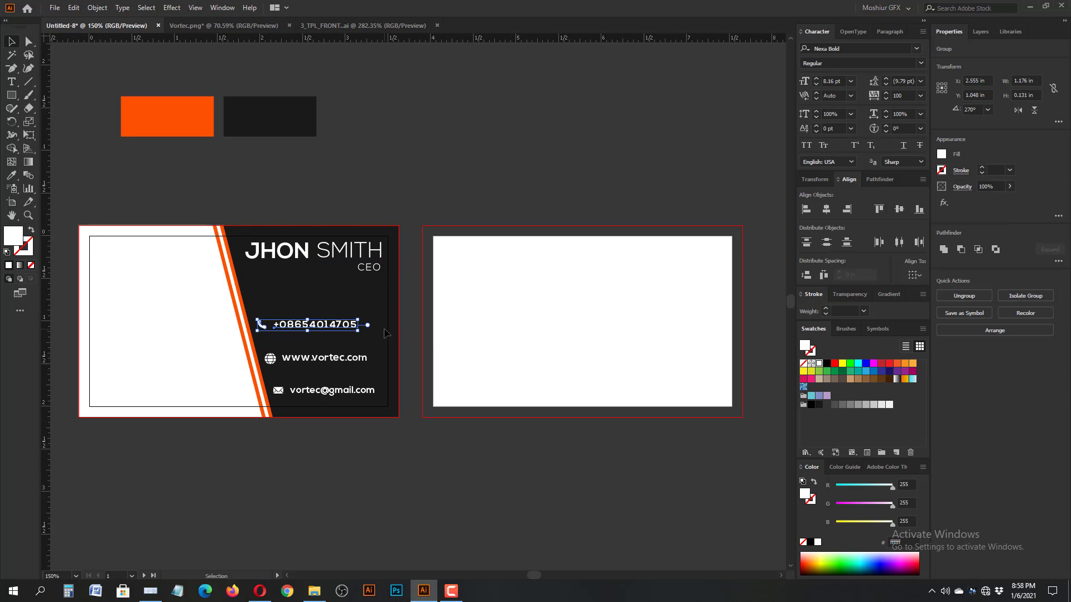
key("Up")
key("Up")
key("Up")
key("Up")
key("Up")
key("Up")
key("Up")
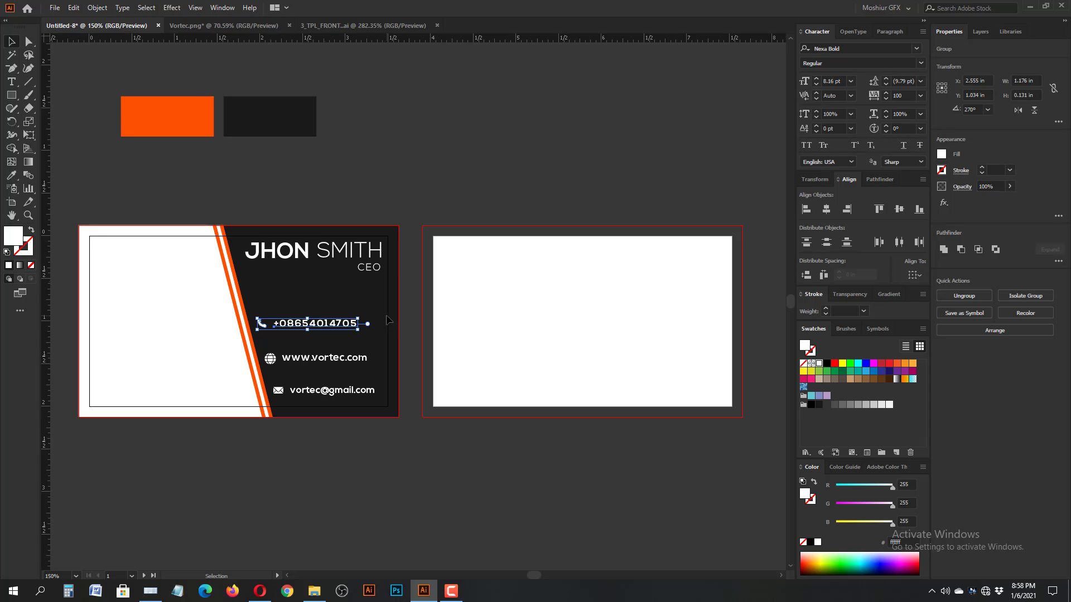
- Move the website line with its globe icon slightly up to match the phone line
left_click(336, 361)
key("Up")
key("Up")
key("Up")
key("Up")
key("Up")
key("Up")
key("Up")
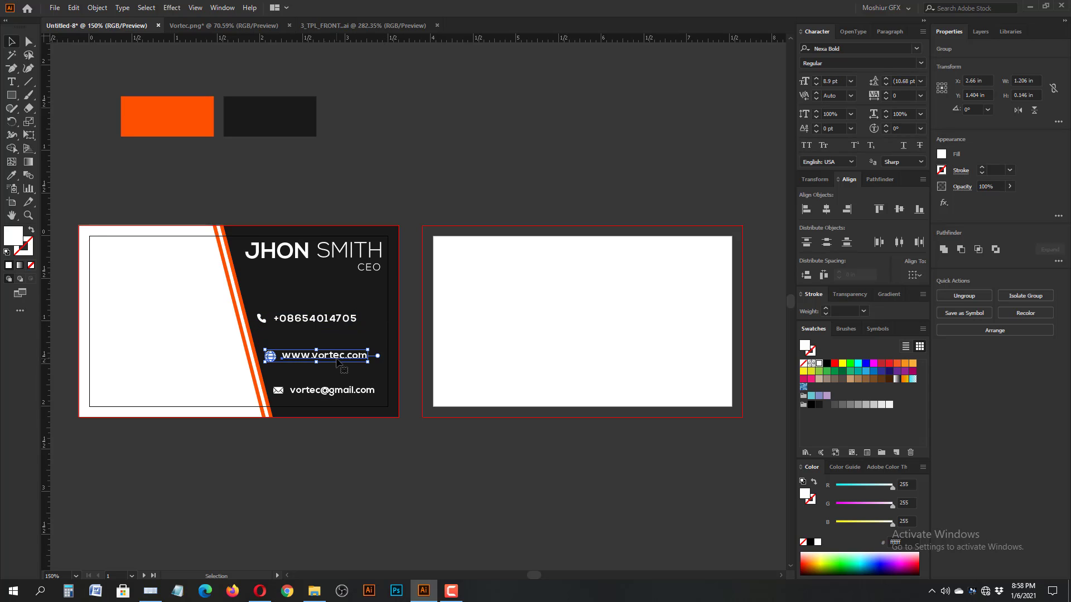
left_click(435, 223)
- Nudge the phone and website lines two increments left, closer to the orange stripes
left_click_drag(238, 284, 370, 334)
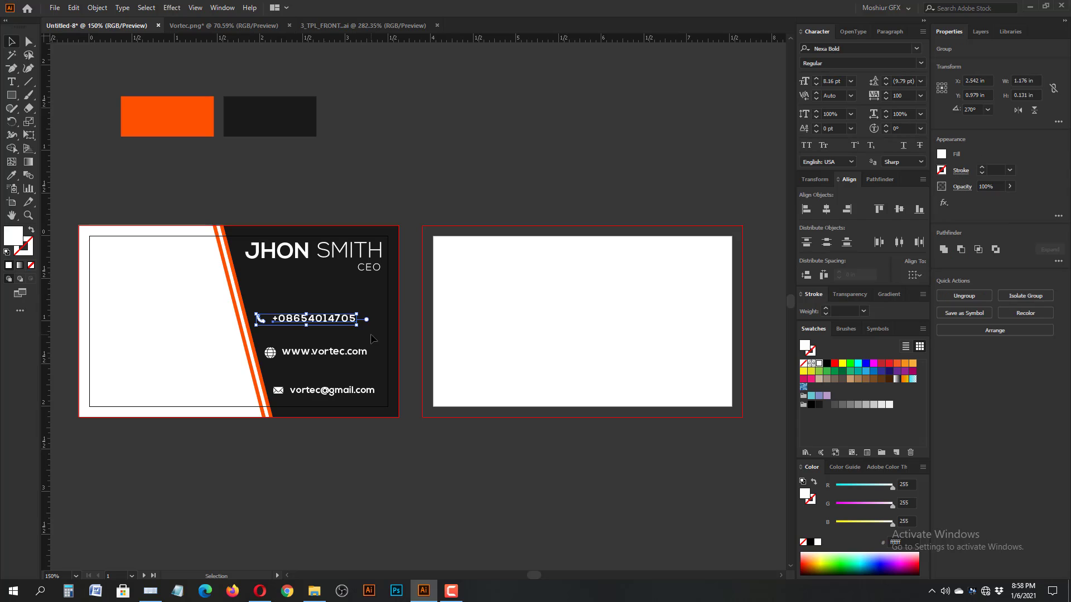
key("Left")
key("Left")
left_click_drag(257, 343, 402, 368)
key("Left")
key("Left")
left_click(505, 544)
- Nudge the e-mail line with its envelope icon two increments up and two increments left
left_click_drag(273, 380, 386, 406)
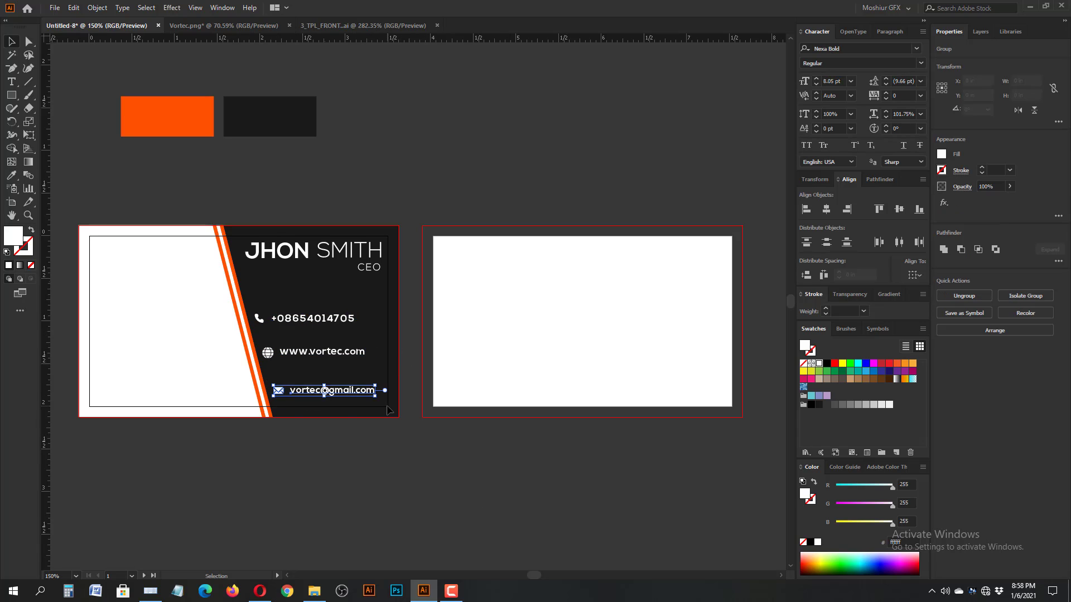
key("Up")
key("Up")
key("Left")
key("Left")
left_click(450, 508)
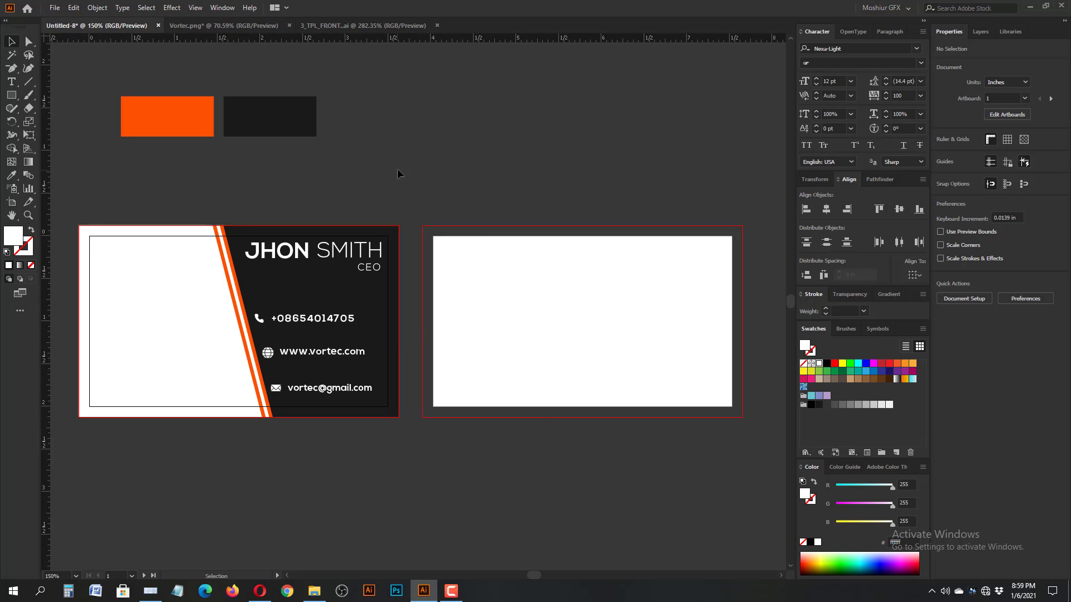
- Bring the VORTEC logo from the Vortec.png document onto the card's white panel and shrink its image to about 1.98 in wide
left_click(250, 26)
left_click_drag(368, 303, 559, 274)
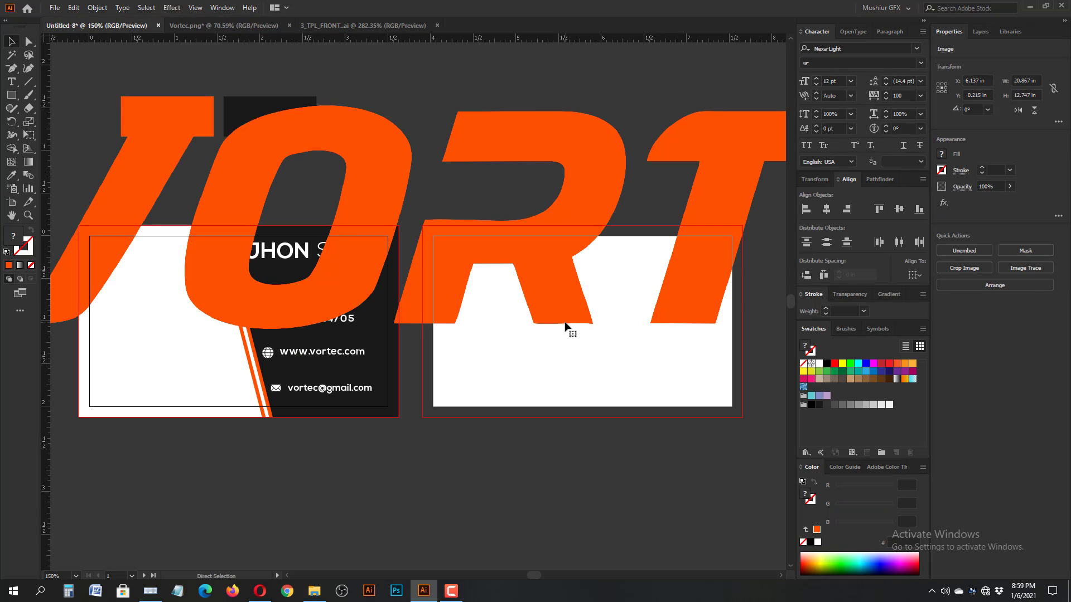
key("ctrl+minus")
key("ctrl+minus")
key("ctrl+minus")
left_click_drag(714, 488, 317, 416)
left_click_drag(265, 378, 267, 350)
left_click_drag(320, 387, 304, 378)
left_click_drag(259, 349, 271, 349)
left_click_drag(316, 378, 296, 363)
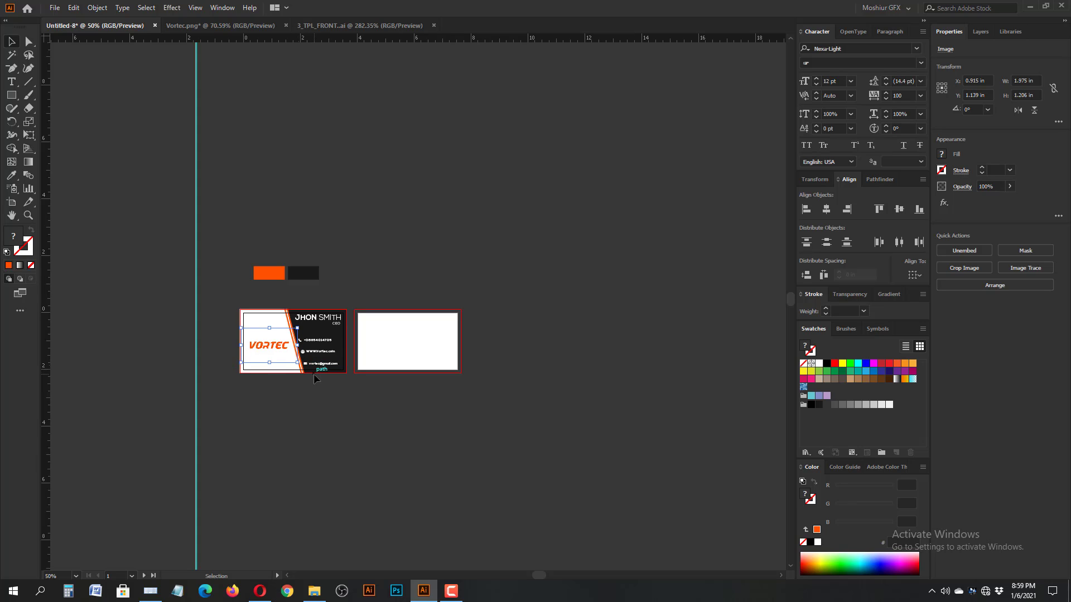
- Enlarge the logo image to about 2.22 in wide and nudge it left and up on the white panel
key("ctrl+plus")
key("ctrl+plus")
key("ctrl+plus")
key("ctrl+plus")
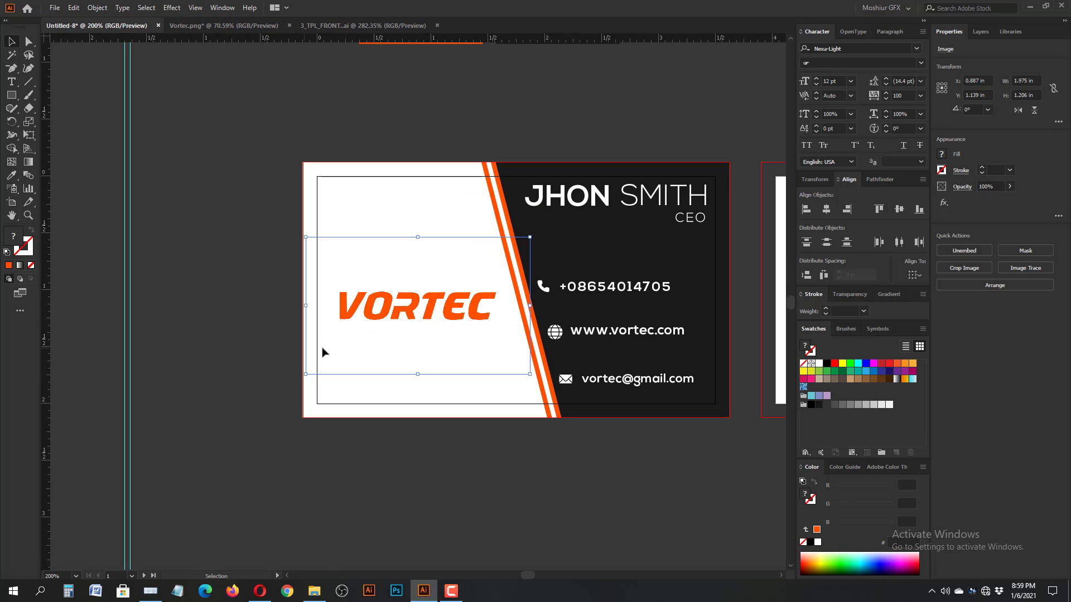
left_click_drag(531, 375, 541, 375)
key("Left")
key("Left")
key("Up")
key("Up")
key("Up")
key("Up")
key("Up")
key("Up")
key("Up")
key("Up")
key("Down")
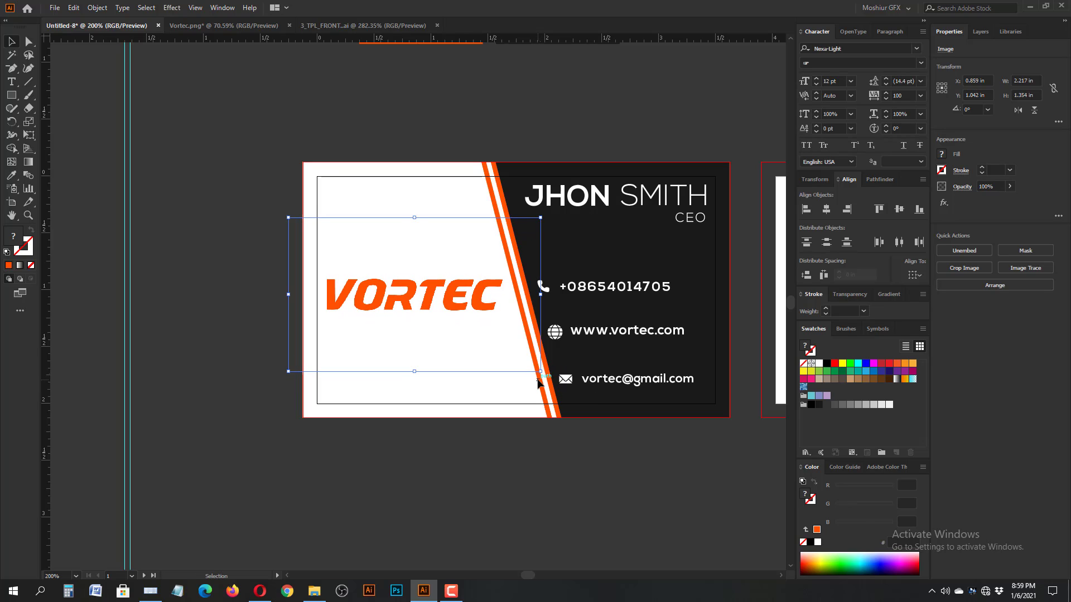
left_click(473, 446)
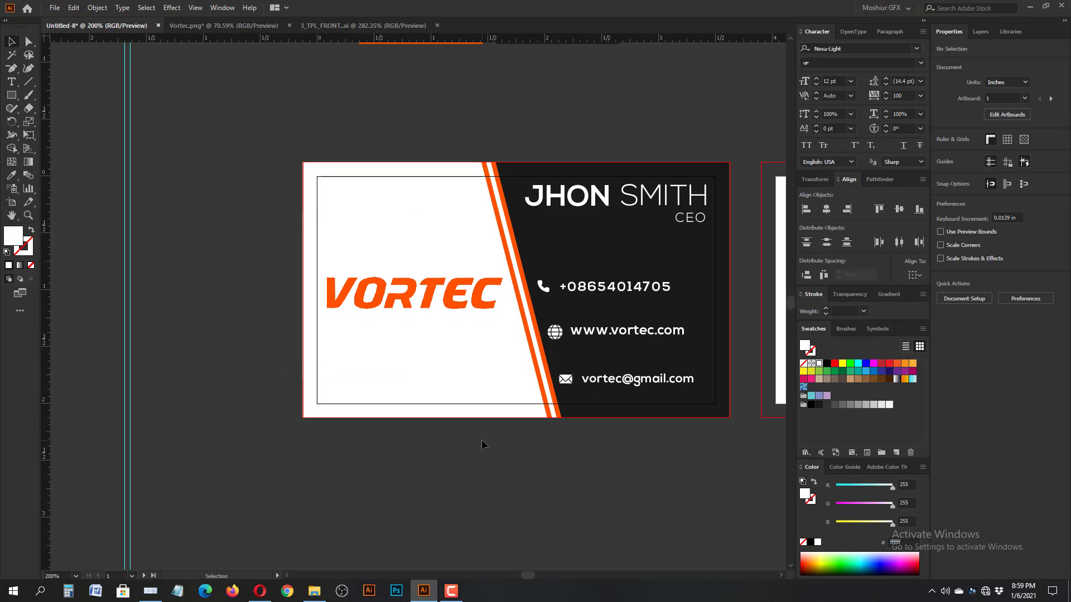
- Try to recolour the VORTEC logo image with the white swatch
left_click_drag(583, 461, 559, 454)
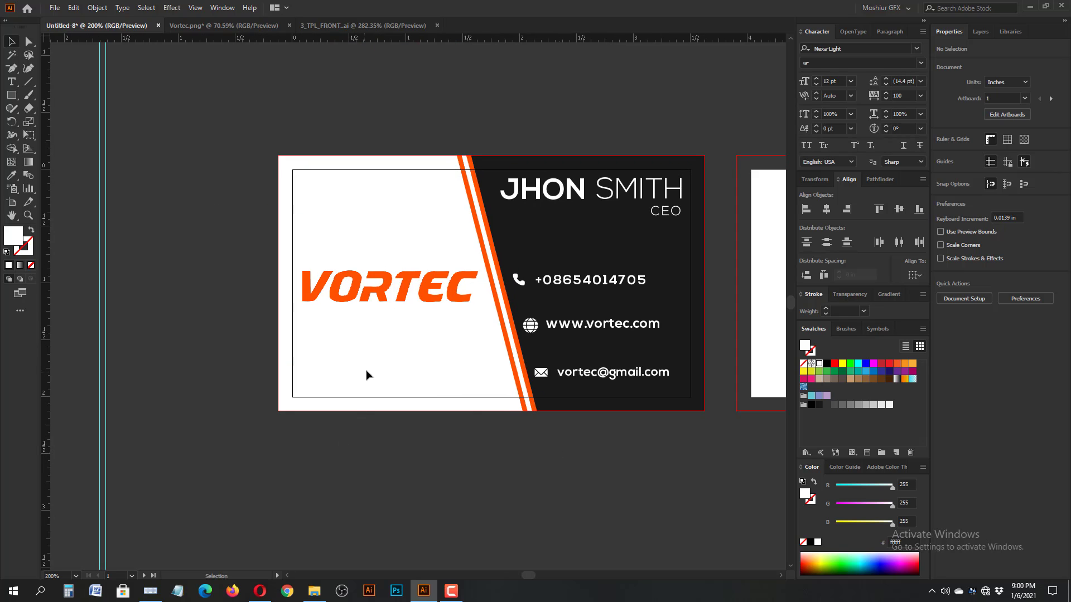
left_click(402, 302)
left_click(385, 446)
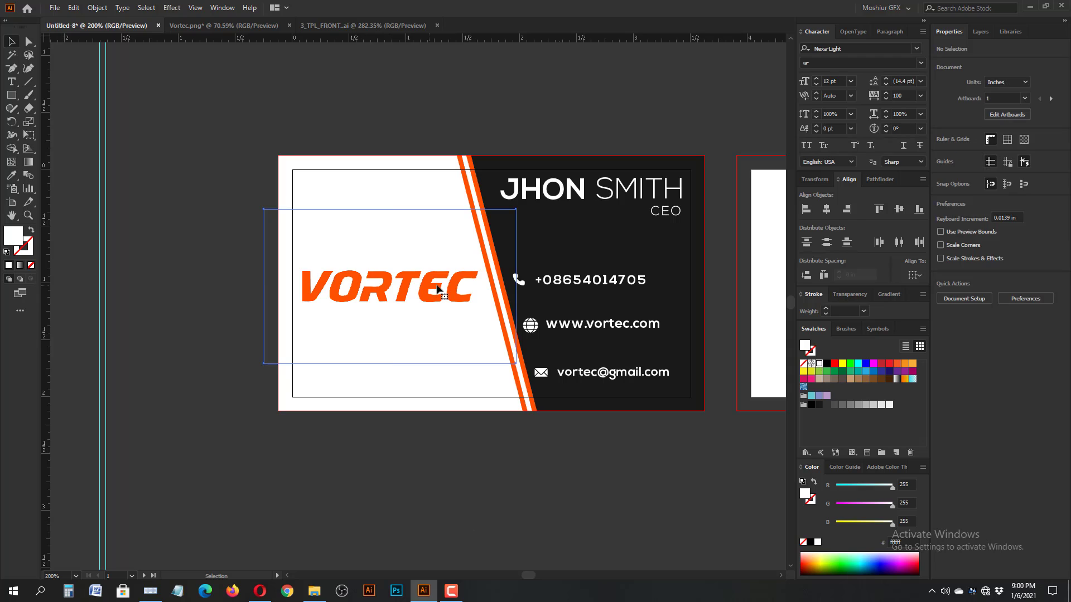
left_click(437, 289)
left_click(819, 364)
left_click(588, 376)
right_click(407, 282)
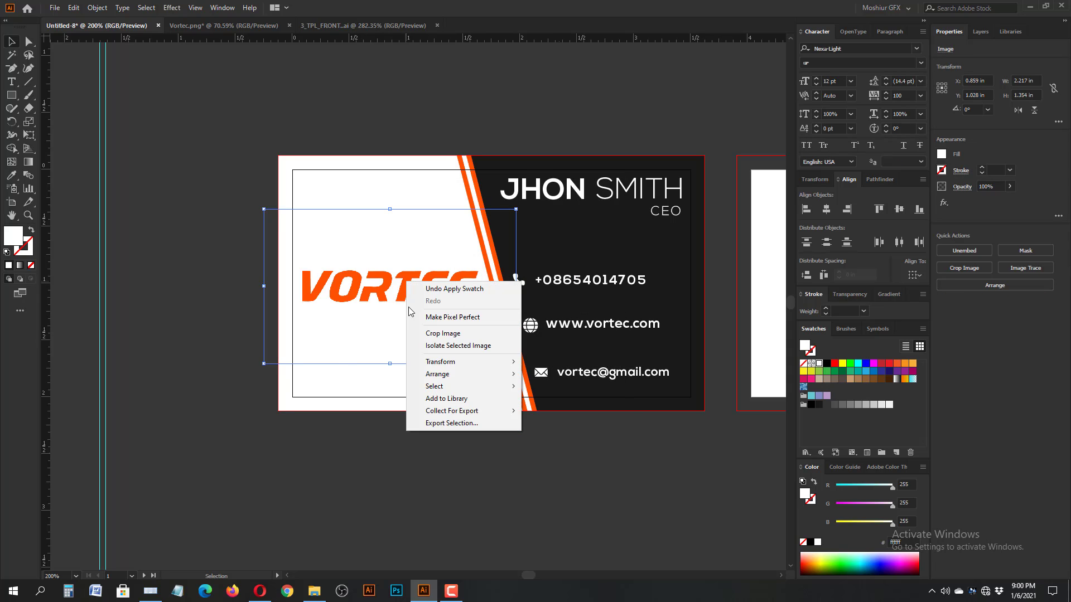
left_click(447, 337)
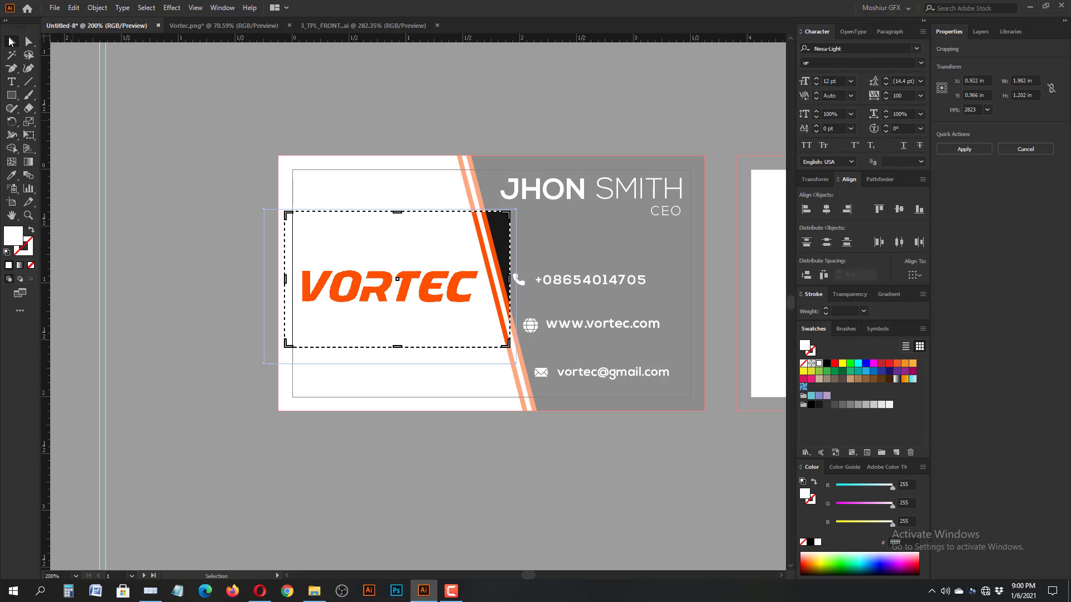
key("Escape")
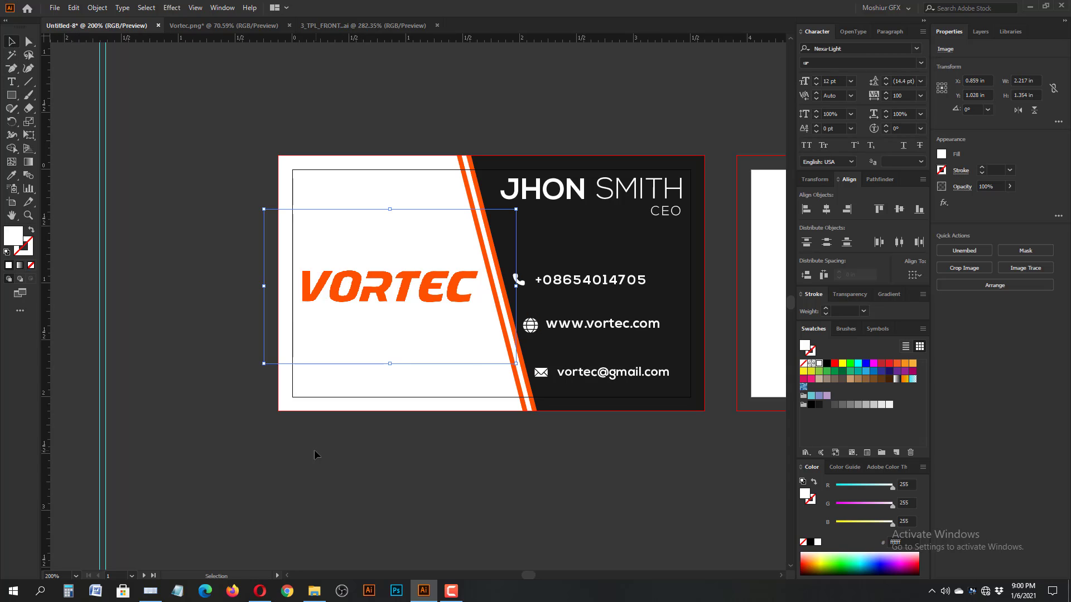
right_click(363, 296)
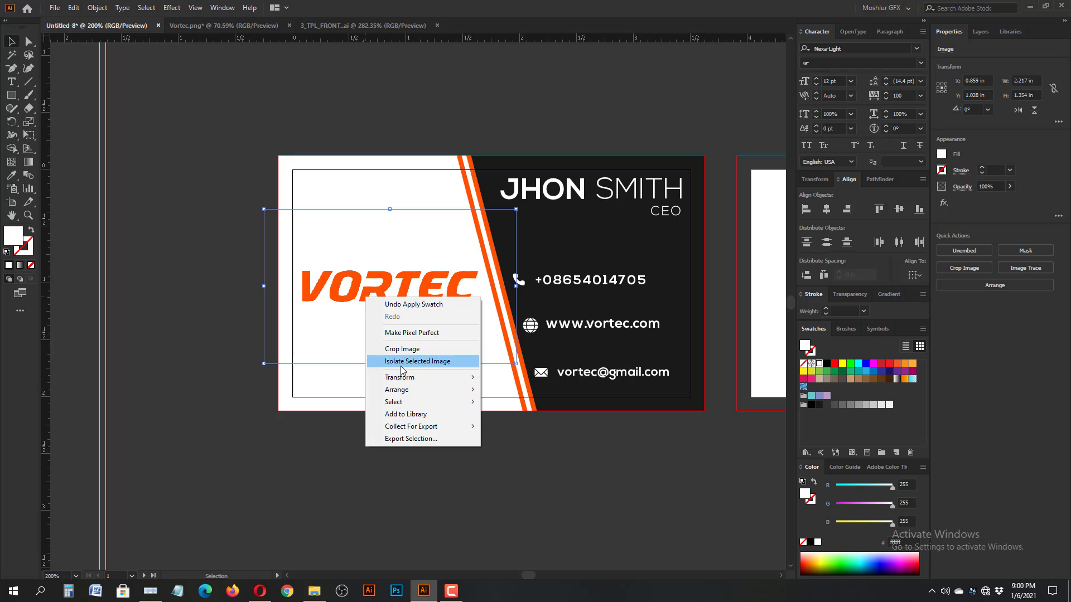
left_click(382, 292)
- Try moving the VORTEC logo image below the card, and undo the changes back to its place on the white panel
left_click_drag(383, 292, 374, 486)
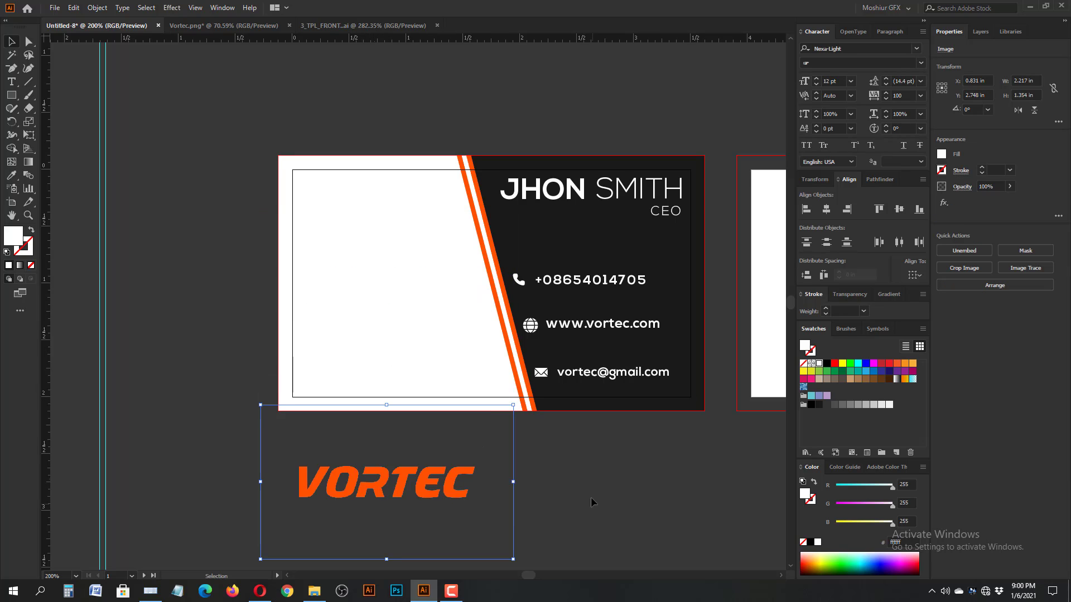
scroll(593, 502, "down", 2)
left_click_drag(435, 430, 437, 462)
left_click_drag(262, 363, 515, 519)
key("v")
mouse_move(210, 438)
left_mouse_down()
mouse_move(395, 471)
mouse_move(380, 449)
mouse_move(429, 450)
left_mouse_up()
right_click(379, 446)
left_click(425, 363)
left_click_drag(428, 450, 421, 512)
key("ctrl+z")
key("ctrl+z")
key("ctrl+z")
key("ctrl+z")
key("ctrl+z")
key("ctrl+z")
key("ctrl+z")
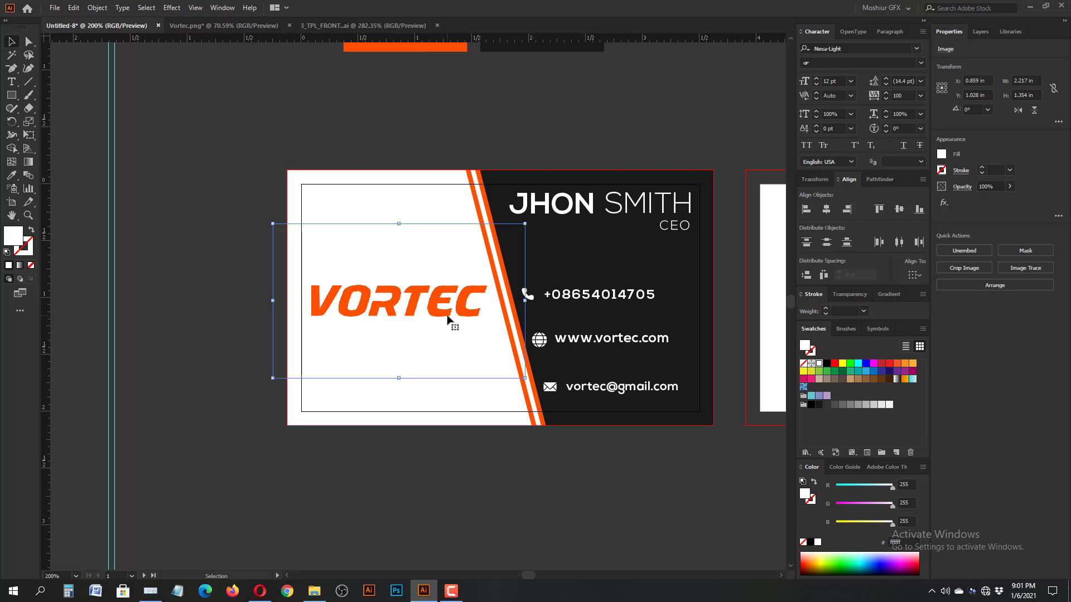
left_click(493, 540)
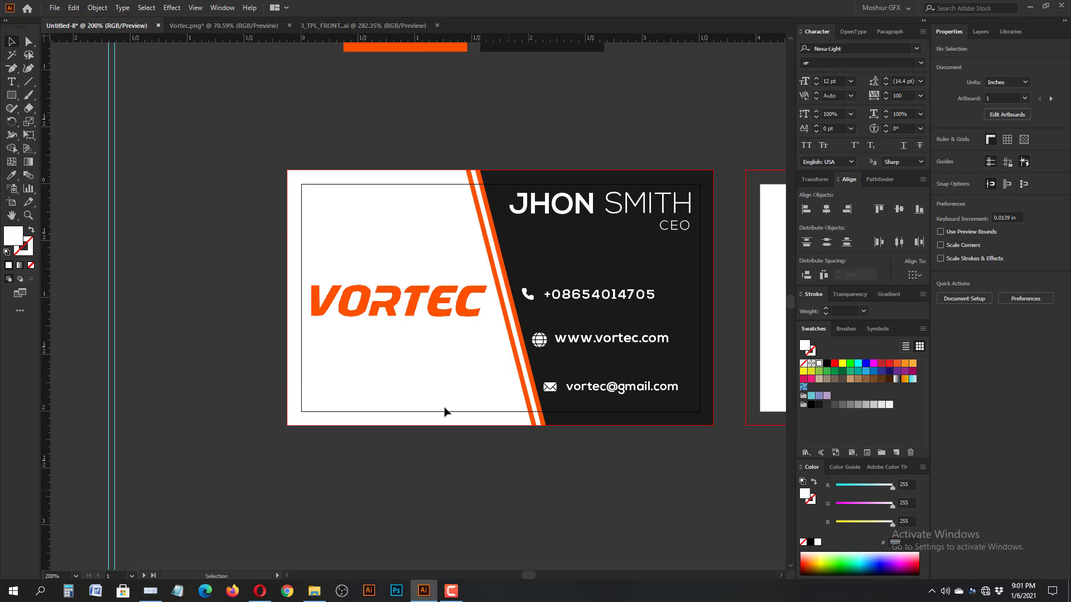
- Place a larger copy of the VORTEC logo above the blank second card
left_click(415, 324)
left_click_drag(691, 488, 397, 462)
left_click_drag(181, 268, 735, 277)
key("ctrl+minus")
key("ctrl+minus")
left_click_drag(481, 346, 519, 362)
key("Left")
key("Left")
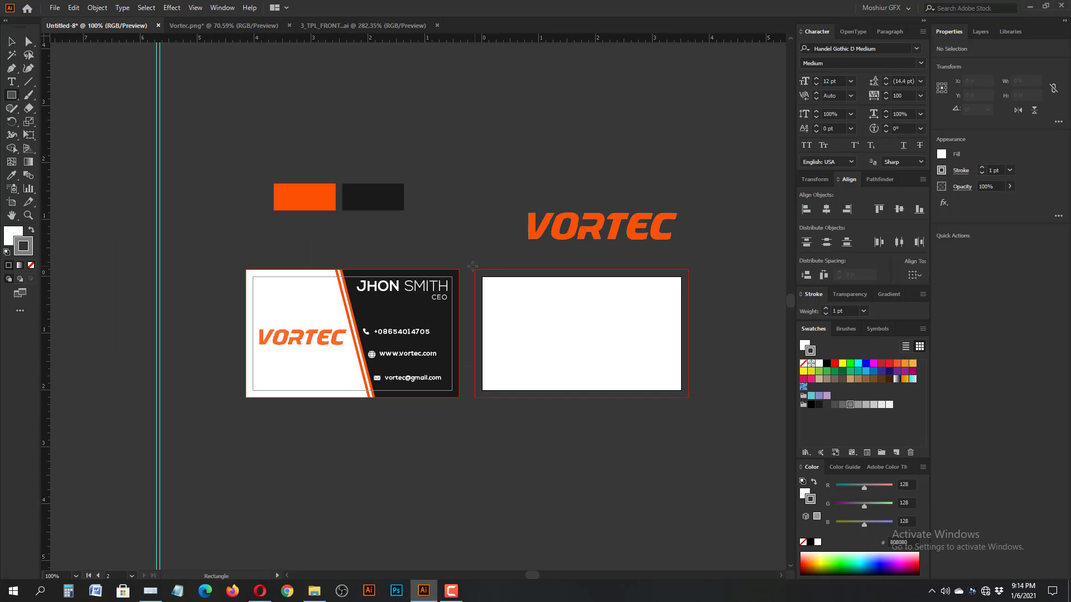
- Draw a 3.75 × 2.25 in rectangle covering the second card's bleed area and fill it with the R=204 G=204 B=204 grey
mouse_move(475, 270)
left_mouse_down()
mouse_move(601, 382)
mouse_move(689, 398)
left_mouse_up()
left_click(873, 405)
left_click(31, 229)
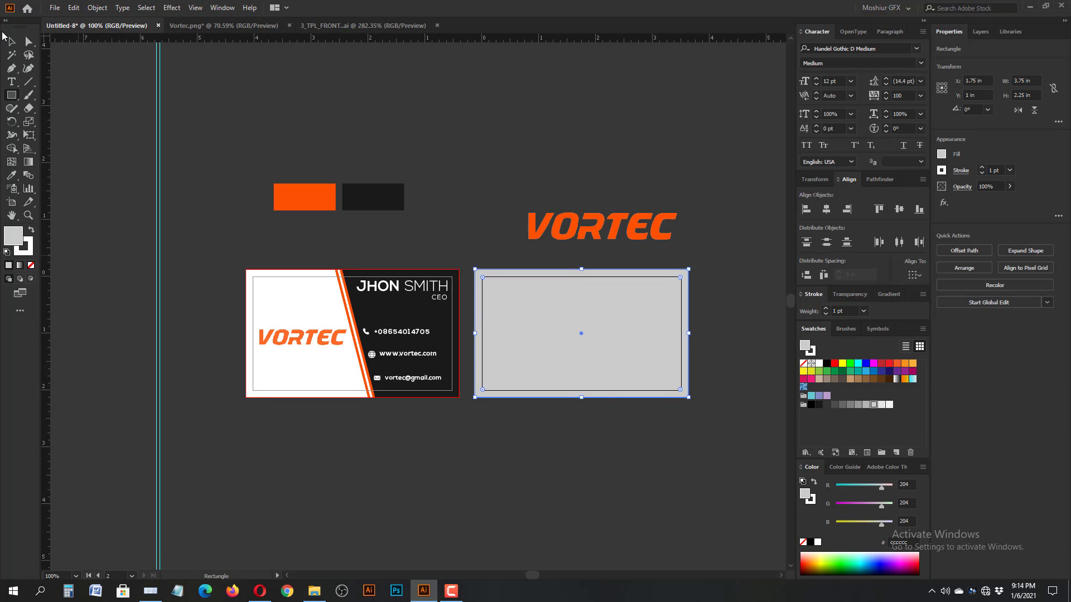
- Move the large VORTEC logo to the centre of the grey card, bring it in front of the rectangle and nudge it right
key("v")
left_click(566, 226)
left_click_drag(566, 226, 544, 334)
right_click(539, 317)
mouse_move(591, 408)
left_click(689, 411)
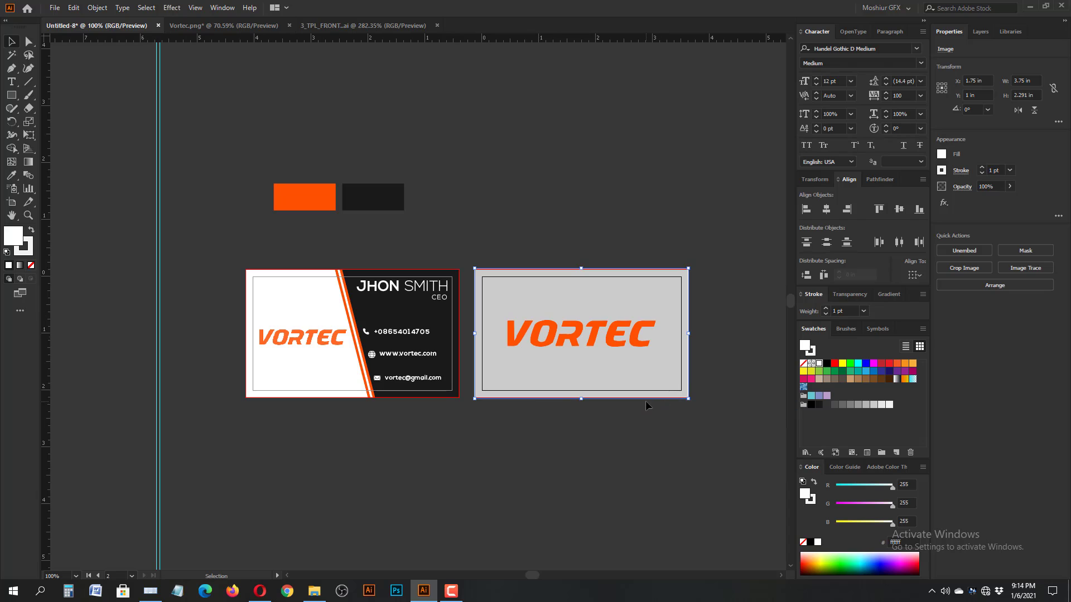
key("Right")
- Compare light grey swatches on the second card's background rectangle and fill it with R=230 G=230 B=230
left_click(614, 347)
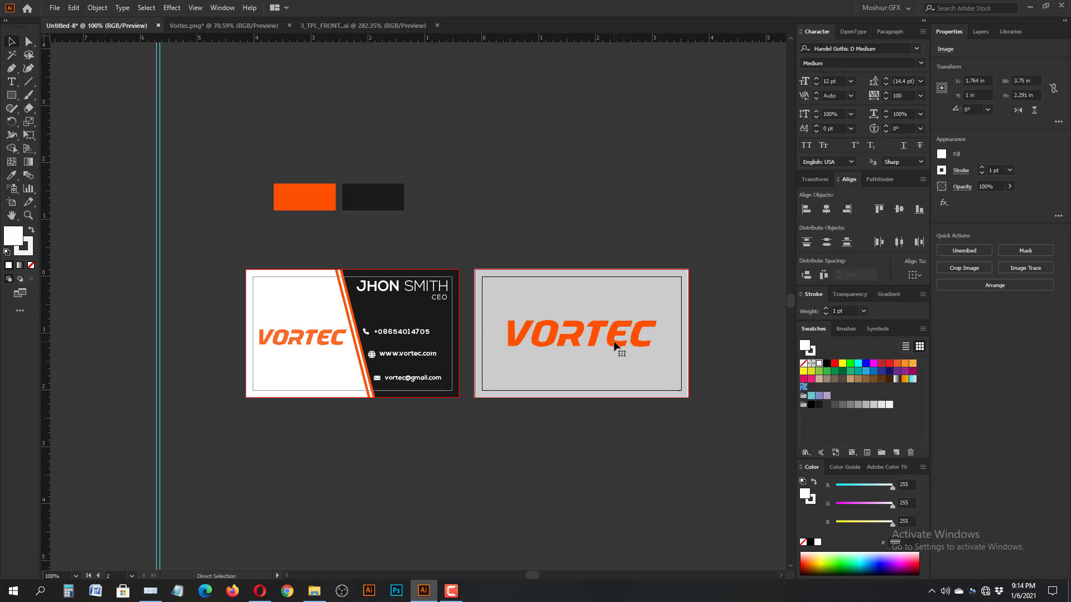
left_click(881, 404)
left_click(875, 406)
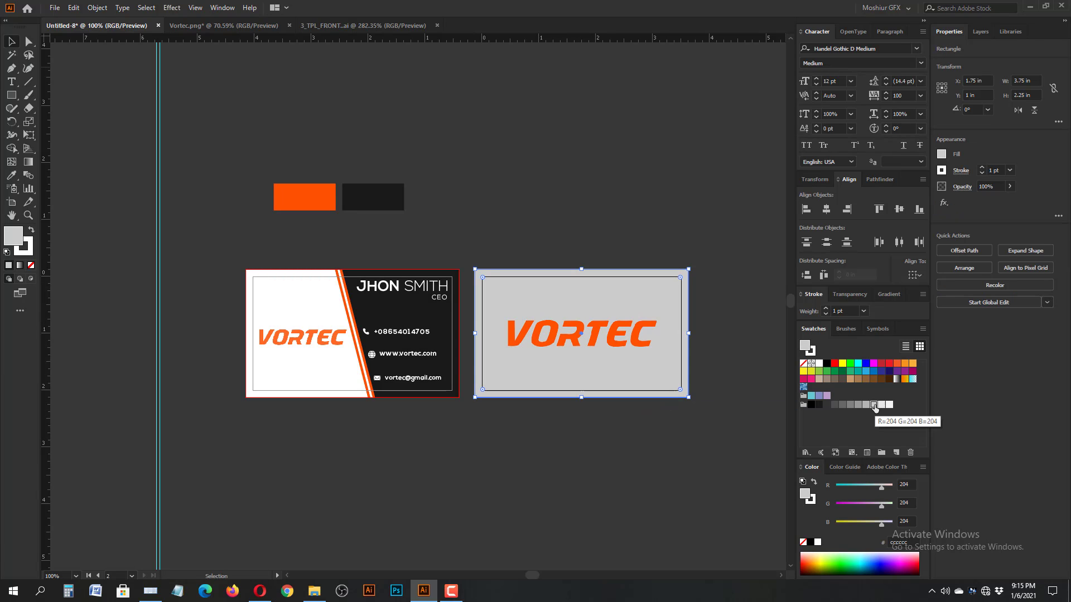
left_click(889, 406)
left_click(881, 406)
left_click(874, 405)
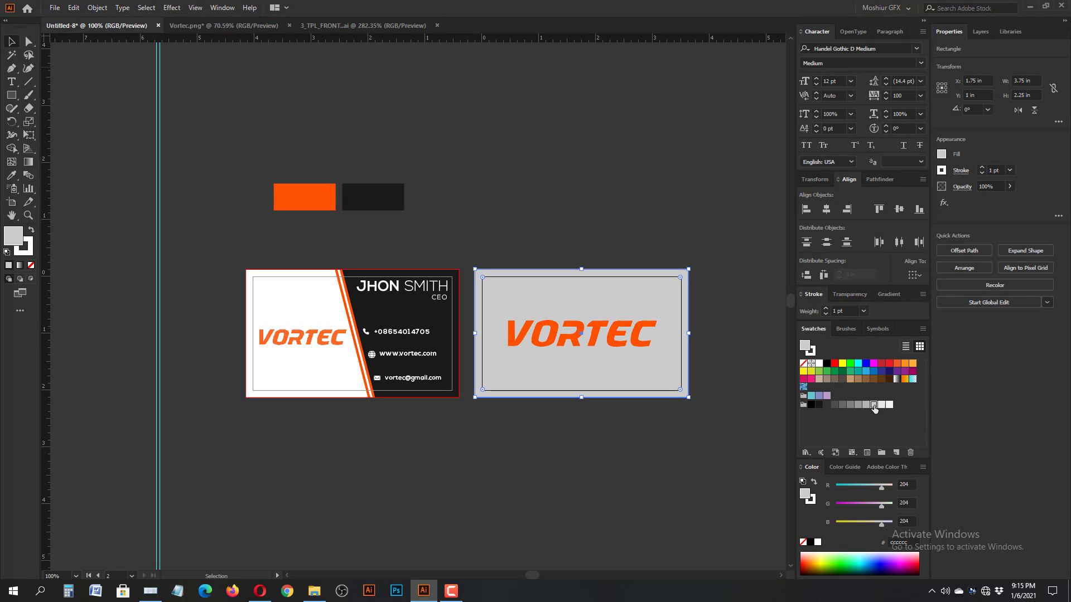
left_click(882, 406)
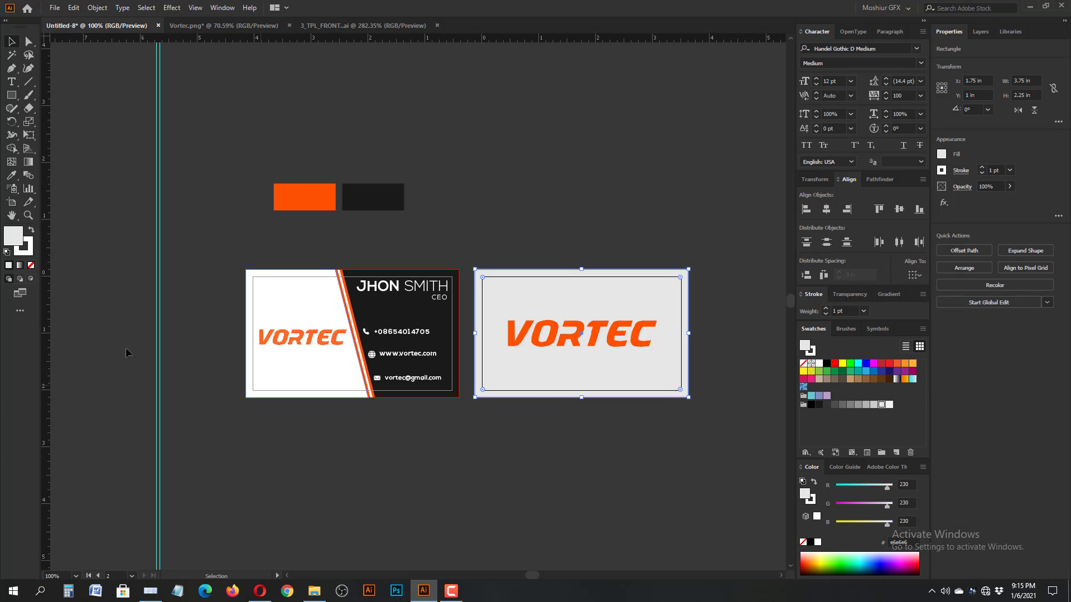
right_click(568, 338)
left_click(545, 325)
left_click(550, 517)
left_click(569, 344)
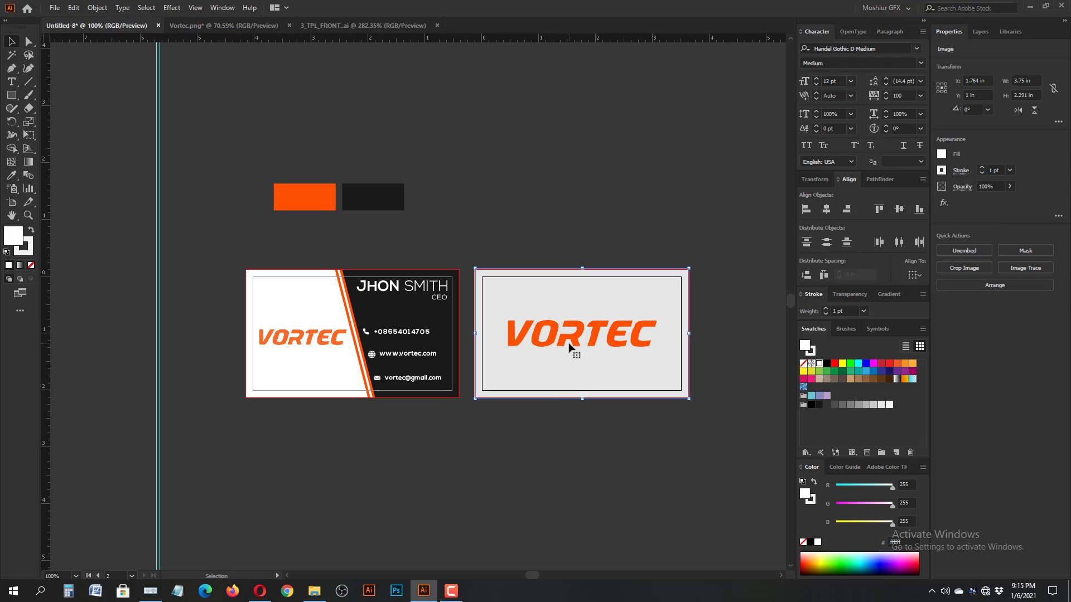
left_click(146, 7)
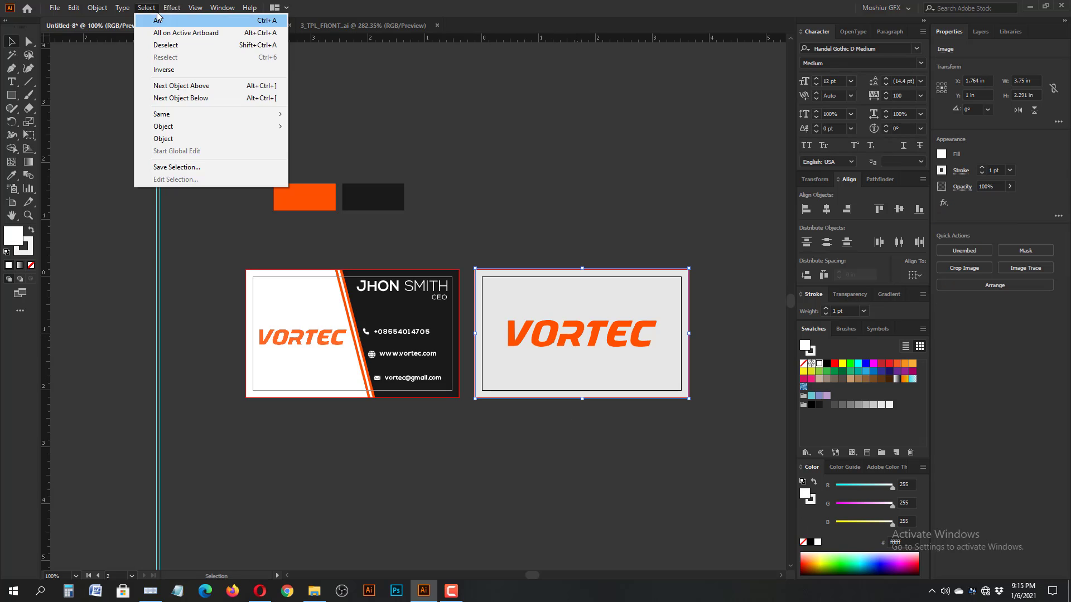
left_click(146, 7)
left_click(172, 7)
left_click(310, 135)
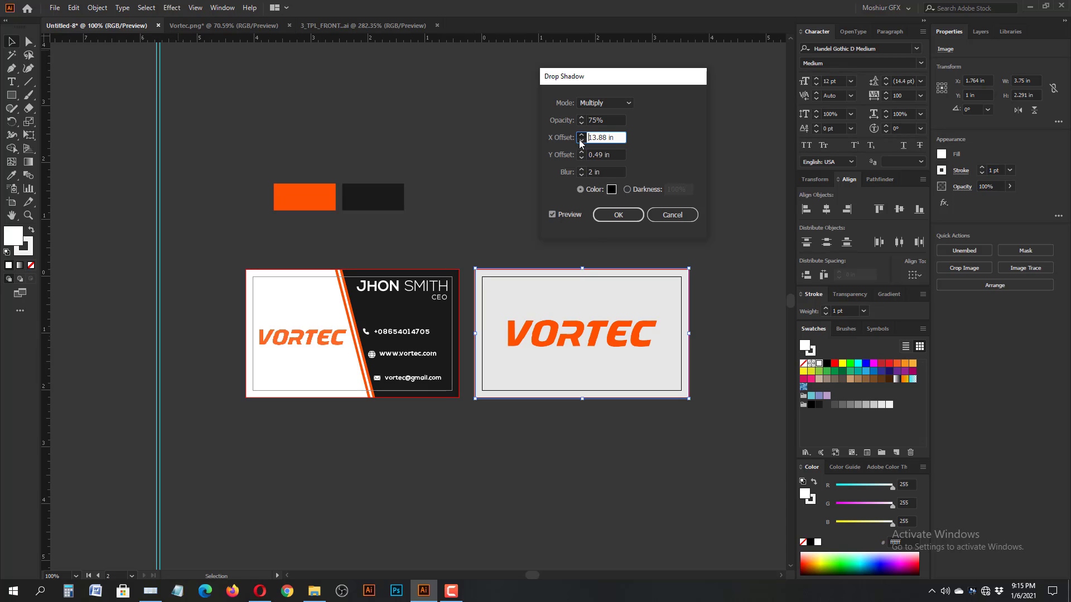
left_click(677, 216)
left_click(581, 222)
- Try to sample the second card's light grey onto the front card's white panel
left_click(268, 290)
left_click(12, 177)
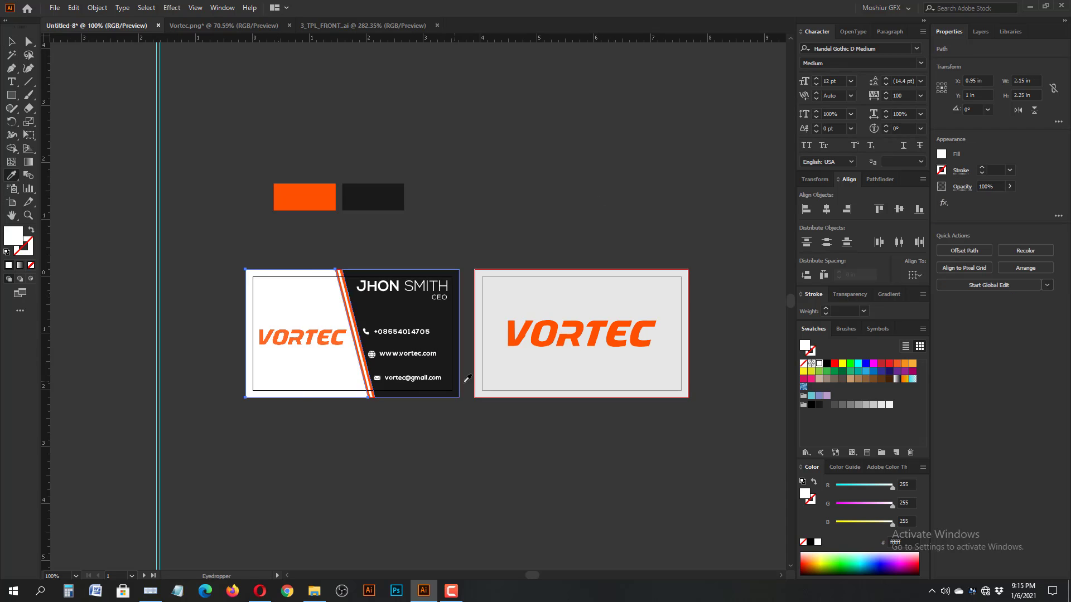
left_click(513, 316)
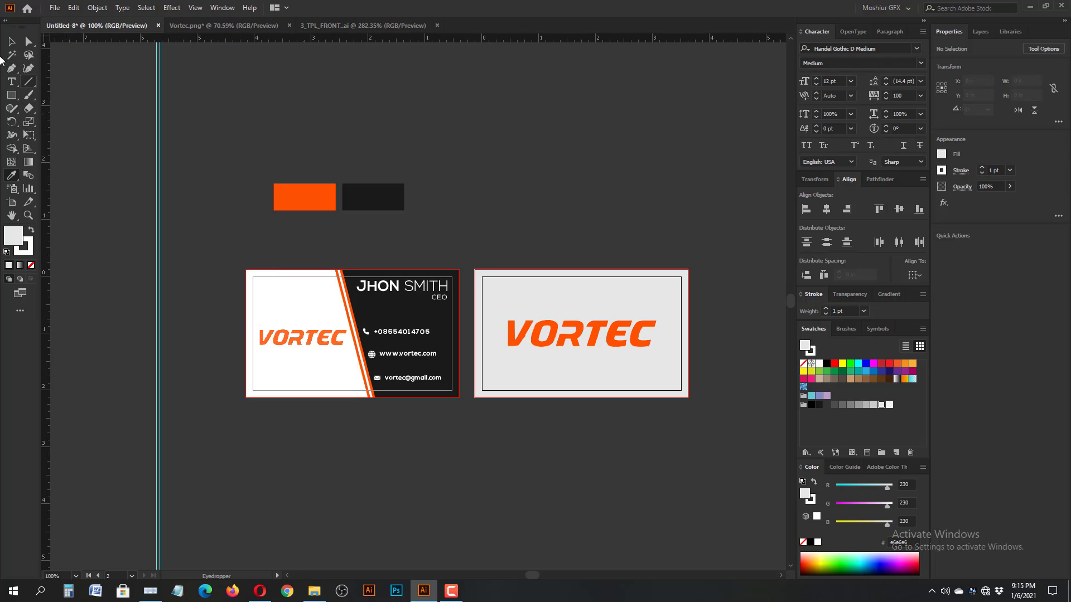
- Fill the white panel behind the front card's logo with the R=204 G=204 B=204 grey
left_click(11, 42)
left_click(279, 303)
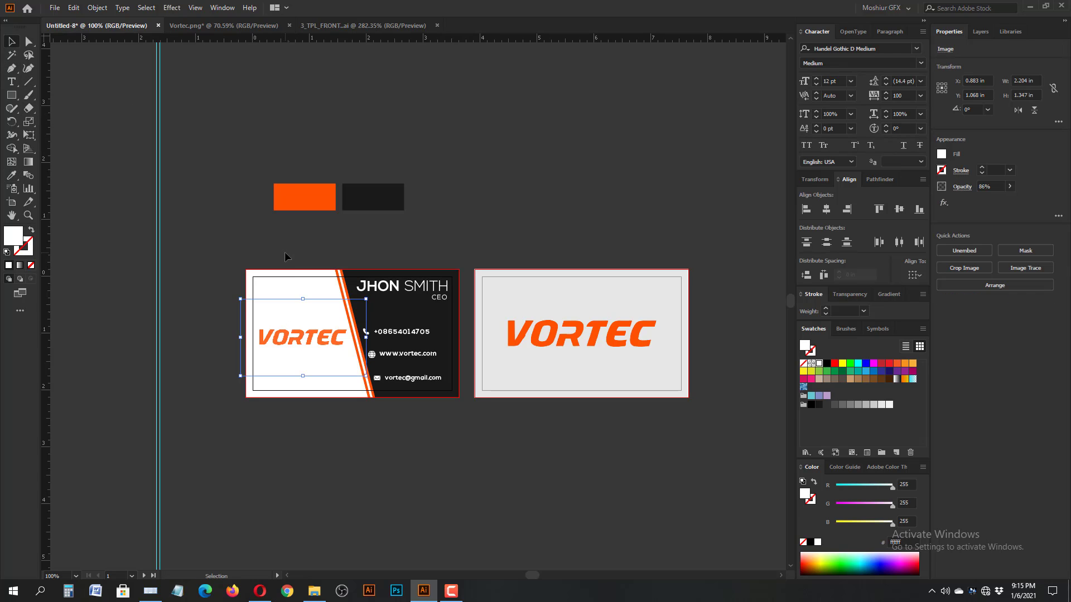
left_click(277, 273)
left_click(873, 405)
- Try darker grey swatches, including R=179 G=179 B=179, on the second card's background
left_click(653, 384)
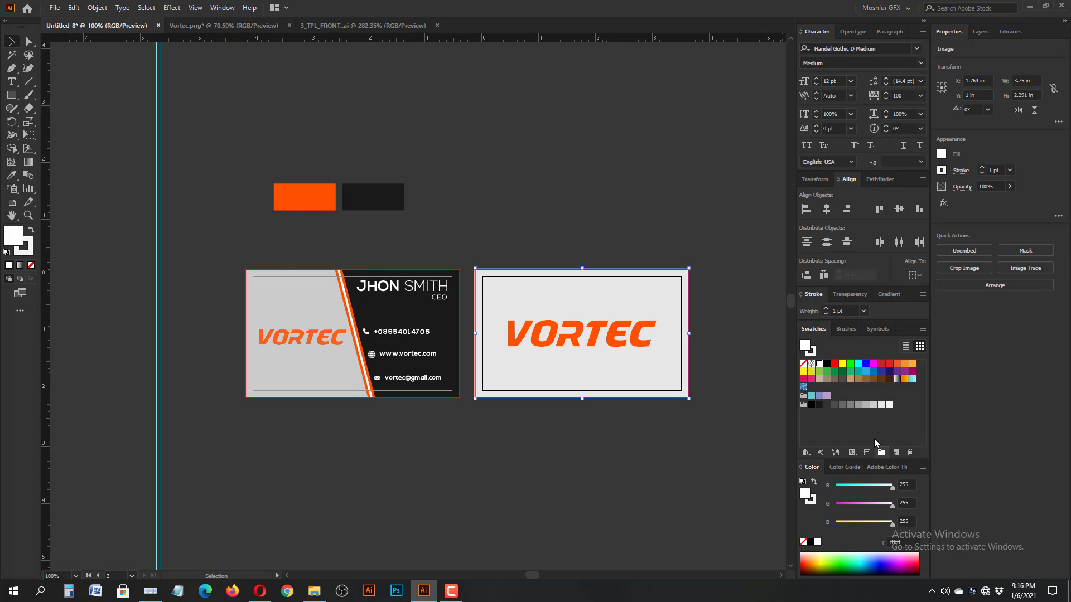
left_click(873, 405)
left_click(866, 405)
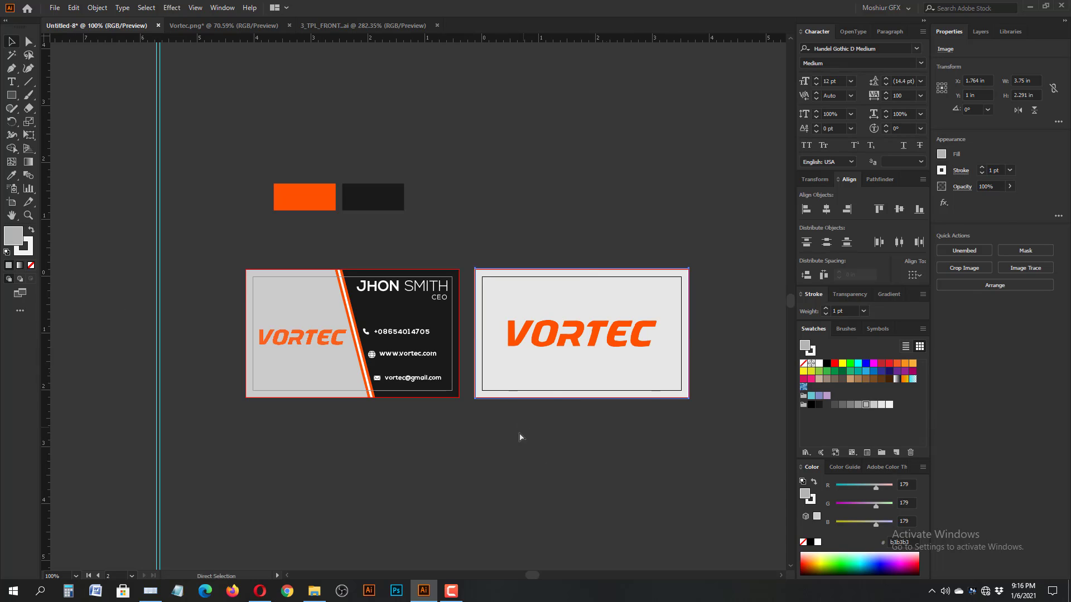
left_click(262, 385)
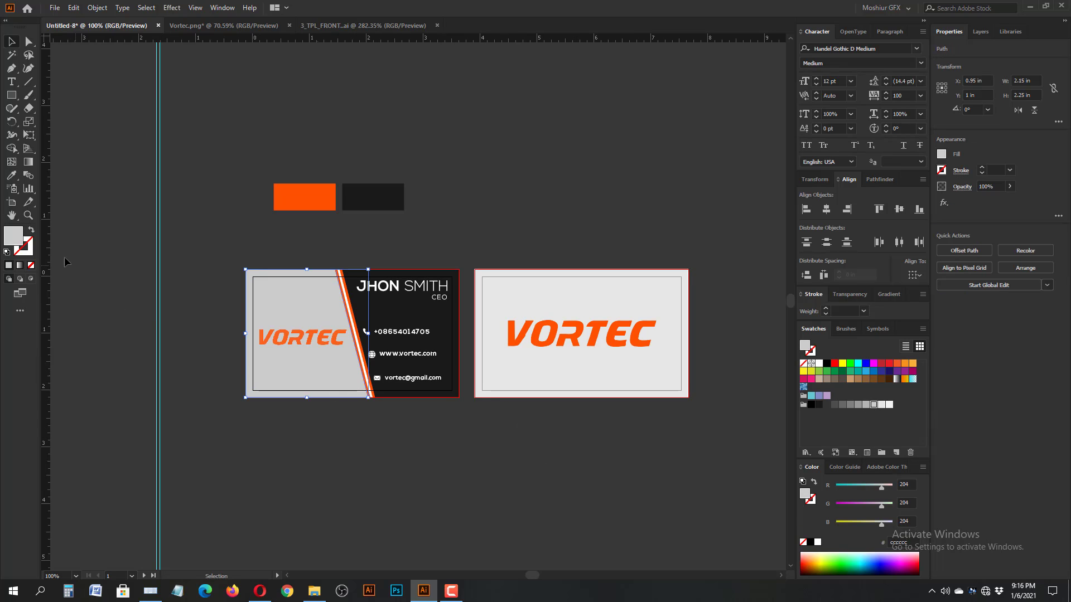
left_click(560, 395)
left_click(127, 313)
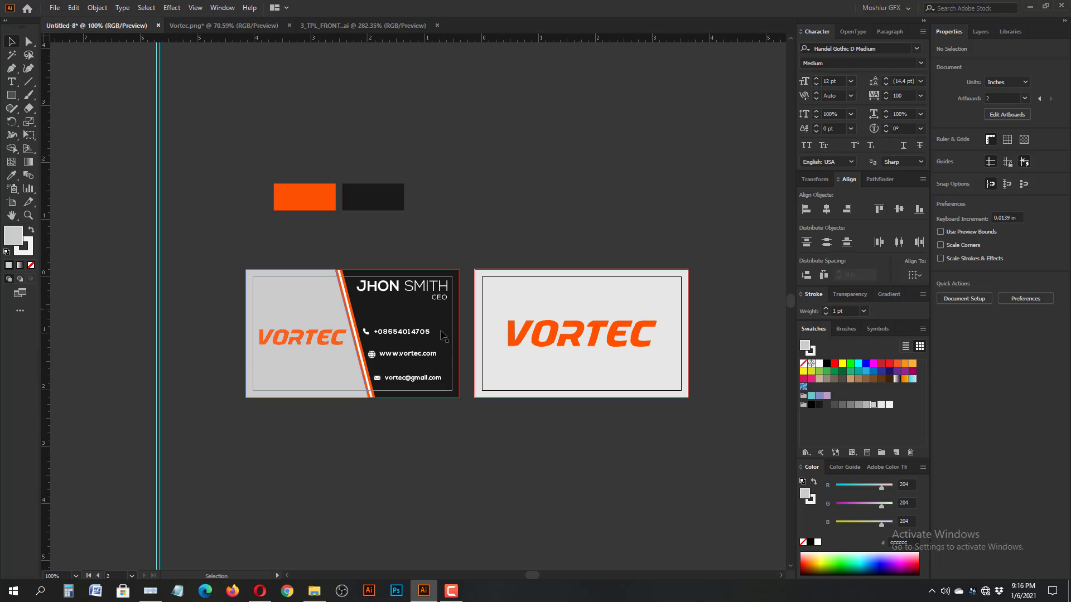
- Try to sample the front panel's grey onto the second card's background
left_click(493, 357)
left_click(11, 176)
left_click(323, 371)
left_click(334, 397)
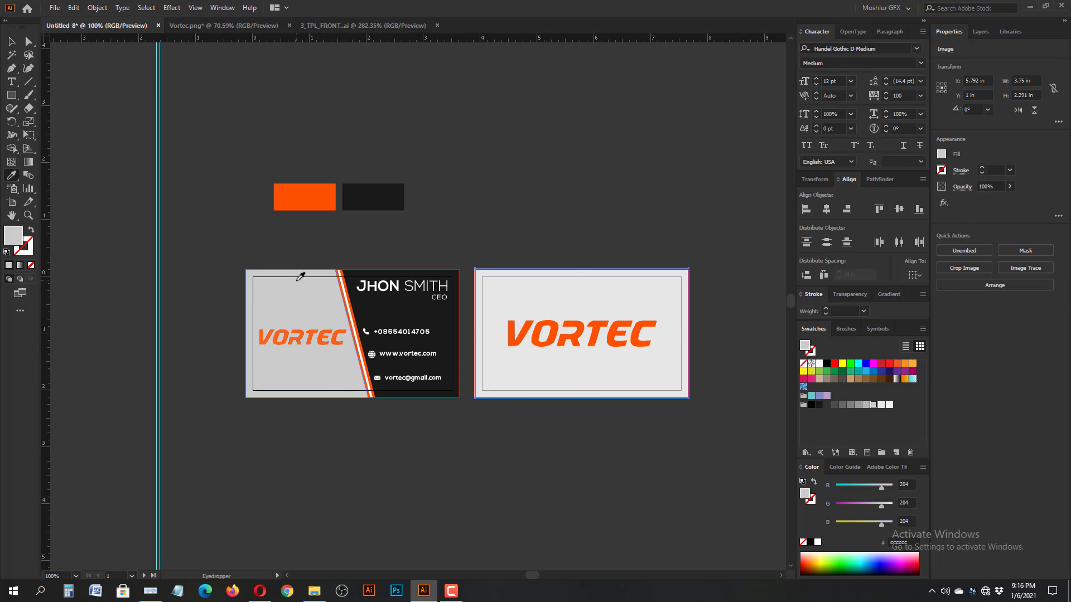
- Move the second card's logo aside, try a light grey swatch on the background rectangle, and undo both changes
key("v")
left_click_drag(525, 297, 557, 220)
left_click(537, 358)
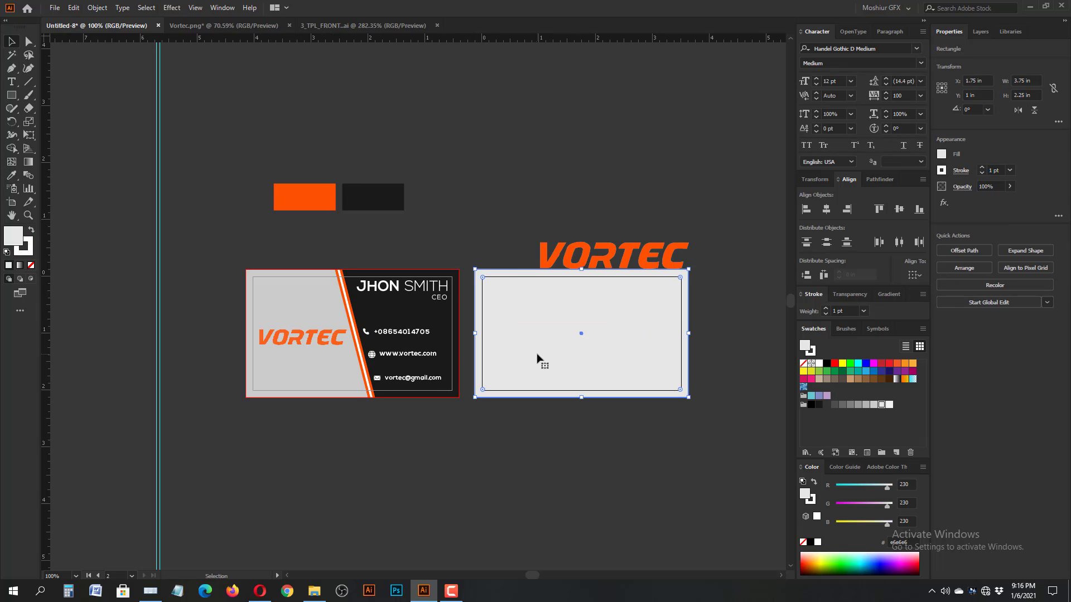
left_click(886, 405)
key("ctrl+z")
key("ctrl+z")
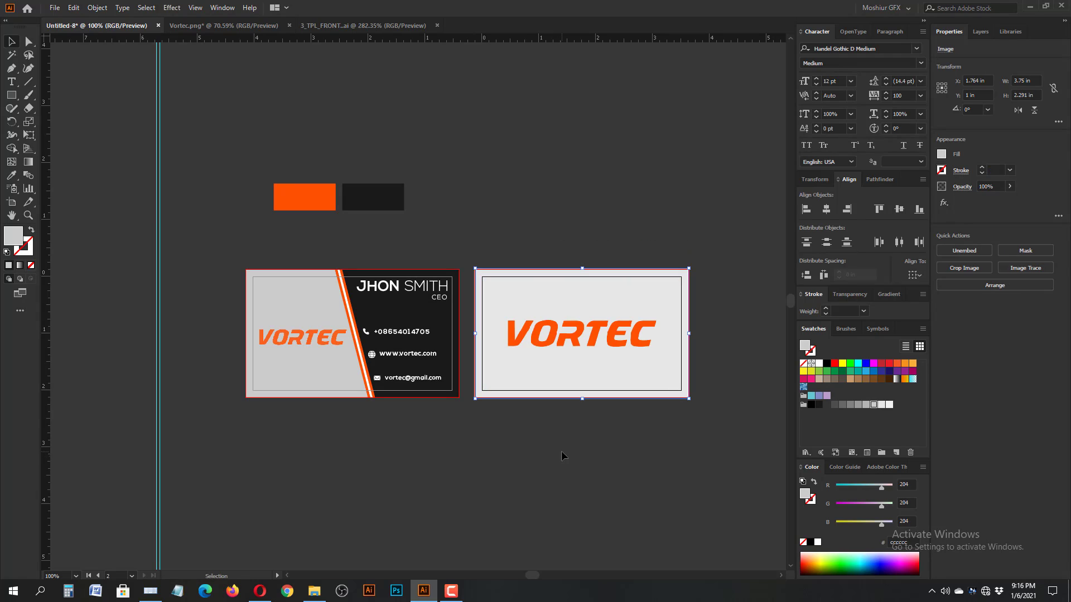
- Fill the second card's background rectangle with the R=204 G=204 B=204 grey
left_click(621, 439)
left_click(567, 305)
left_click(873, 405)
left_click(671, 412)
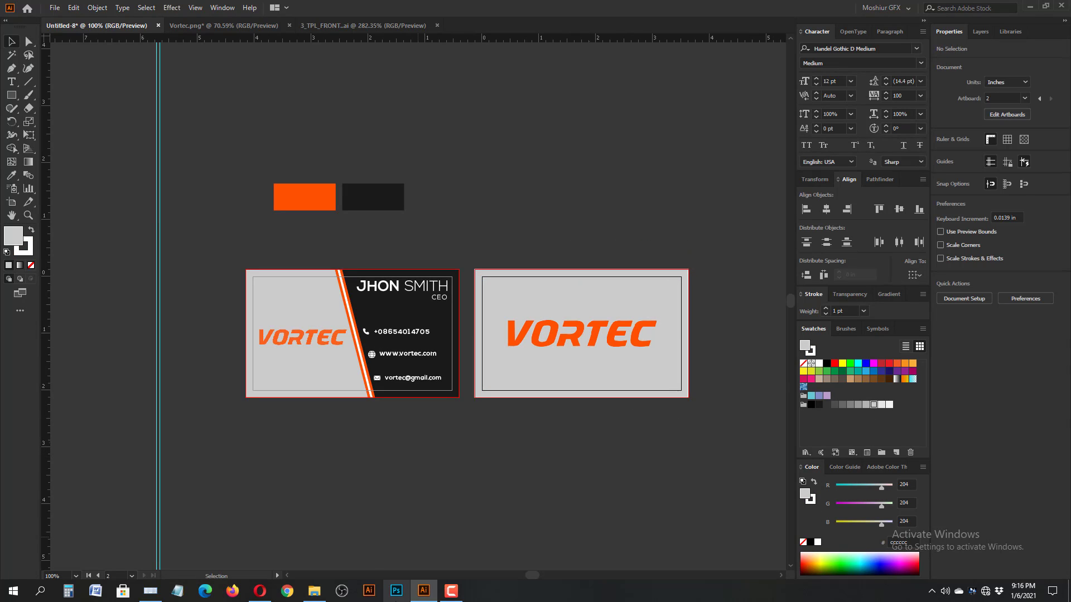
- Fill the front card's dark panel with the R=51 G=51 B=51 grey
left_click(413, 312)
left_click(826, 405)
left_click(356, 563)
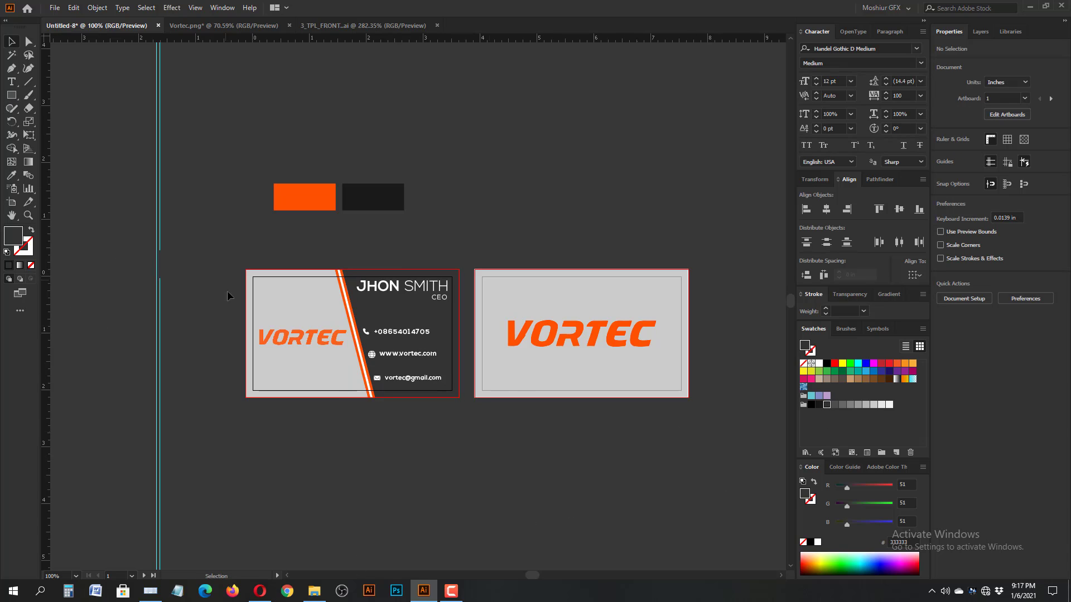
- Ungroup the front card's contact details and group the globe icon with its website text
right_click(391, 352)
left_click(411, 445)
left_click(365, 456)
left_click(403, 354)
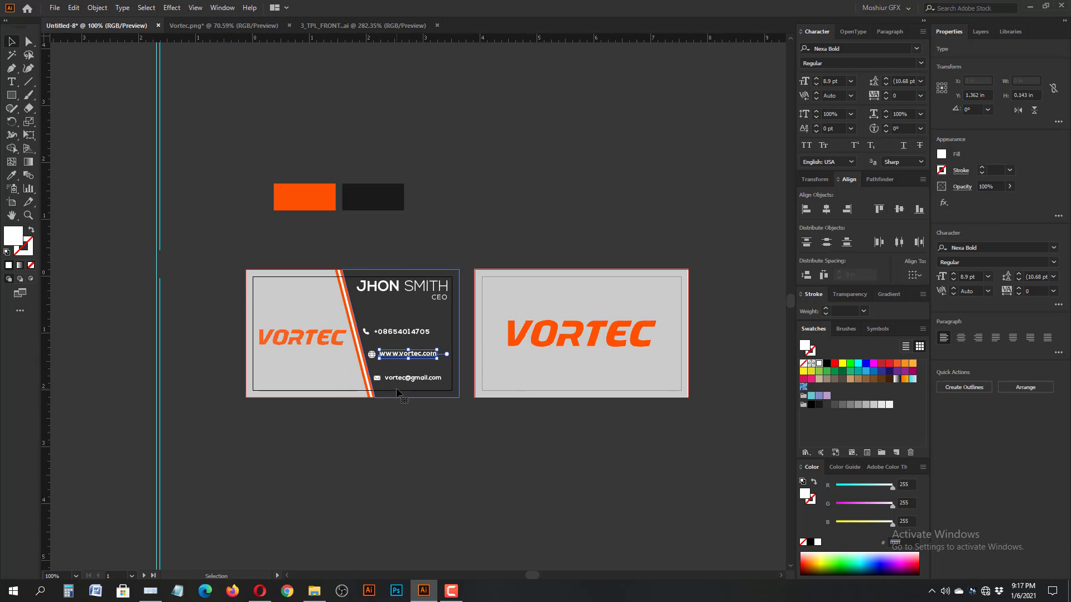
left_click(423, 448)
left_click(371, 355)
left_click(403, 354, "shift")
key("ctrl+g")
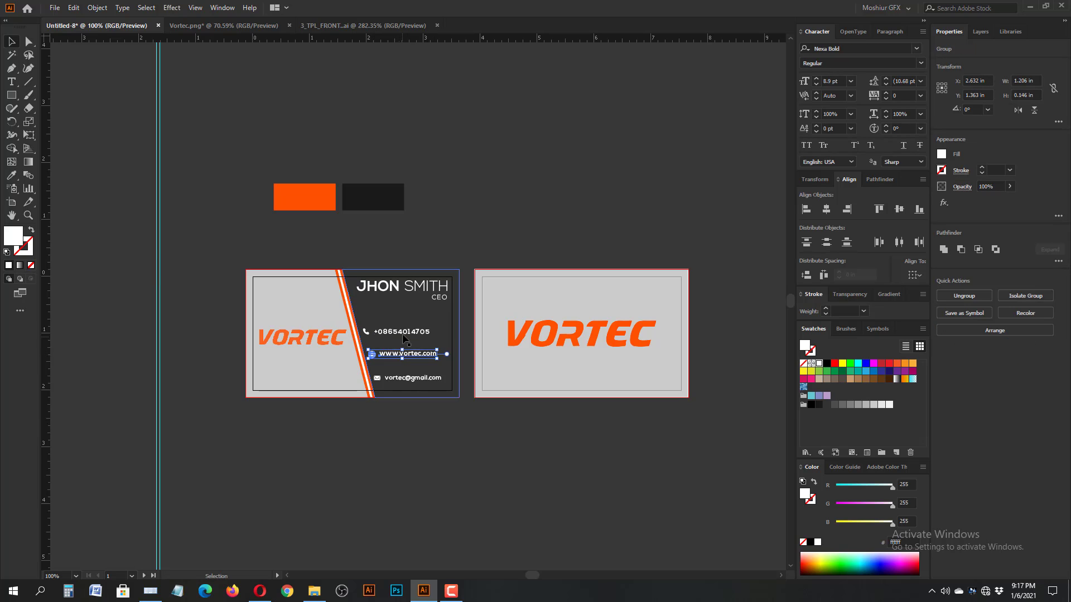
- Group the phone, website and email lines on the front card into one contact block
left_click(403, 333, "shift")
left_click(412, 380)
left_click(419, 443)
left_click(403, 332)
left_click(406, 355, "shift")
left_click(417, 380, "shift")
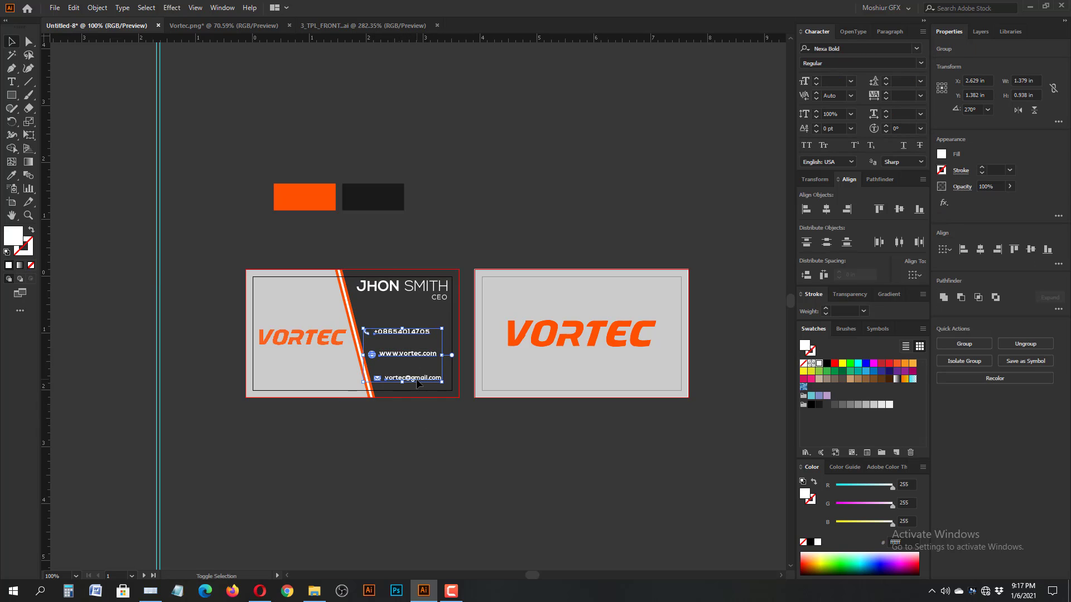
key("ctrl+g")
- Group the cardholder's name and CEO title with the contact block on the front card
left_click(401, 287)
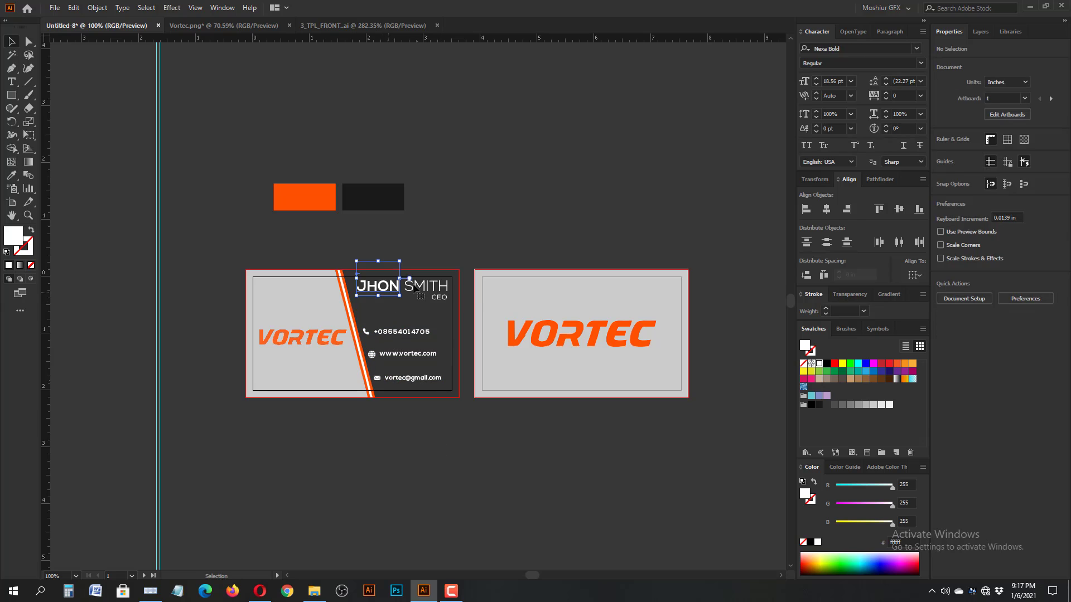
left_click(440, 299, "shift")
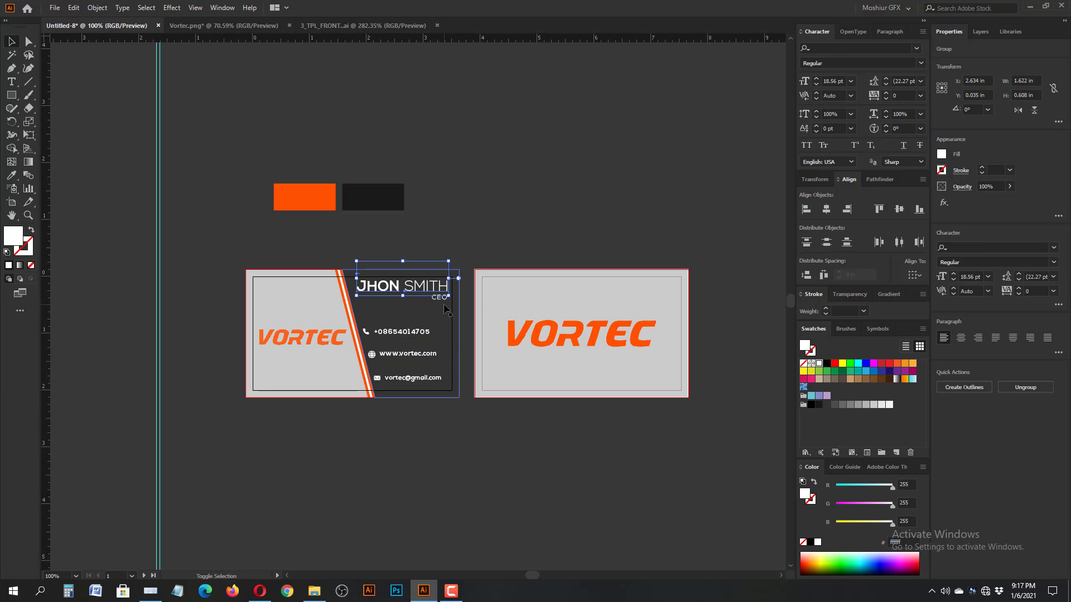
left_click(436, 290, "shift")
left_click(438, 298, "shift")
left_click(432, 287, "shift")
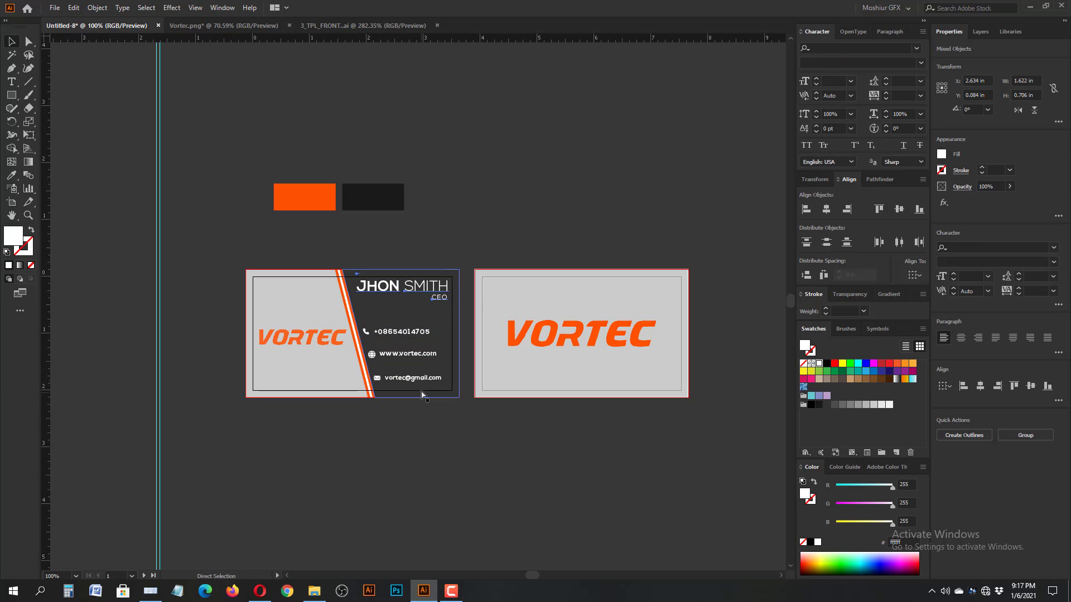
key("v")
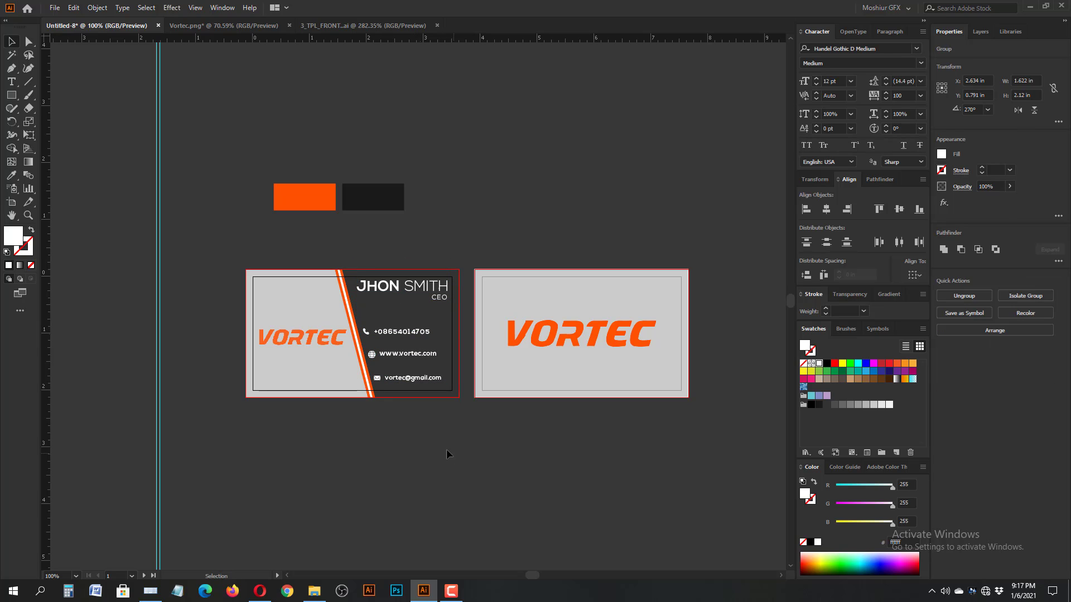
left_click(353, 457)
- Ungroup the diagonal stripes on the front card so each stripe can be selected separately
scroll(342, 301, "up", 3)
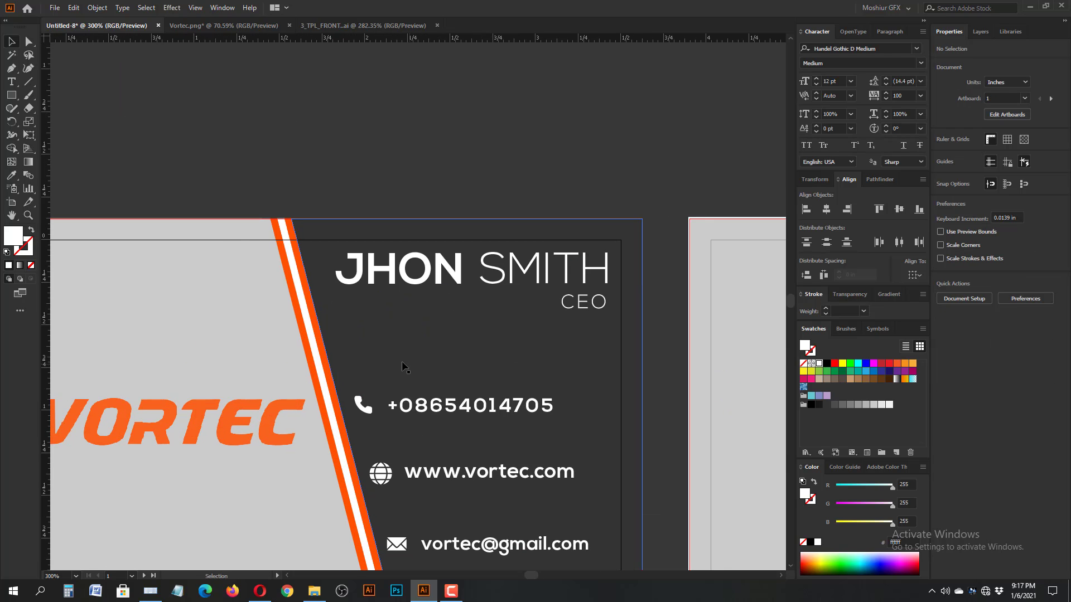
left_click(347, 292)
key("ctrl+g")
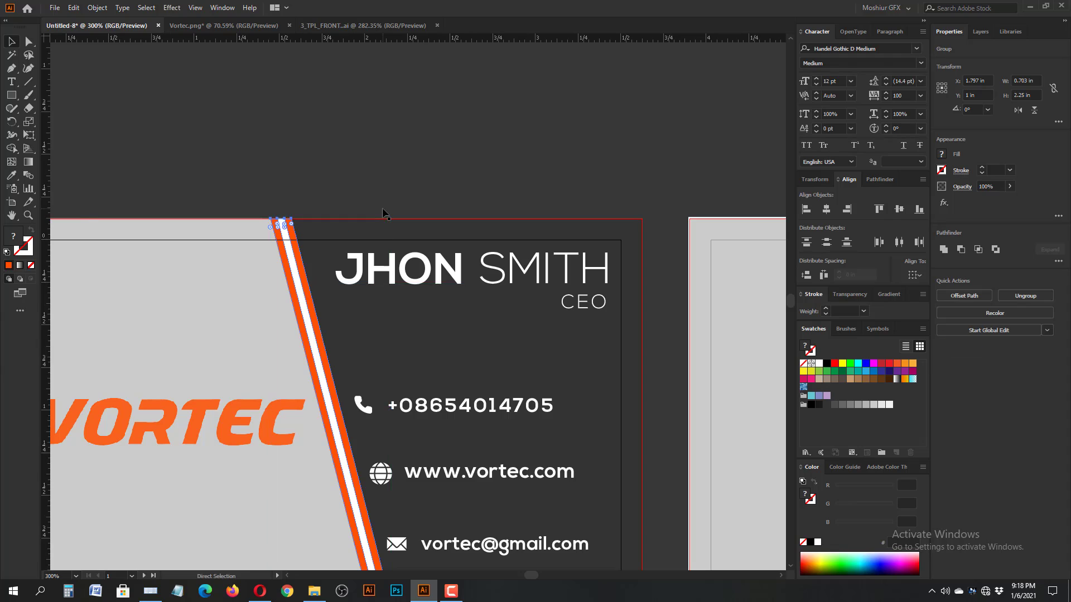
key("ctrl+minus")
key("ctrl+minus")
right_click(401, 240)
left_click(443, 337)
left_click(445, 357)
left_click(439, 372)
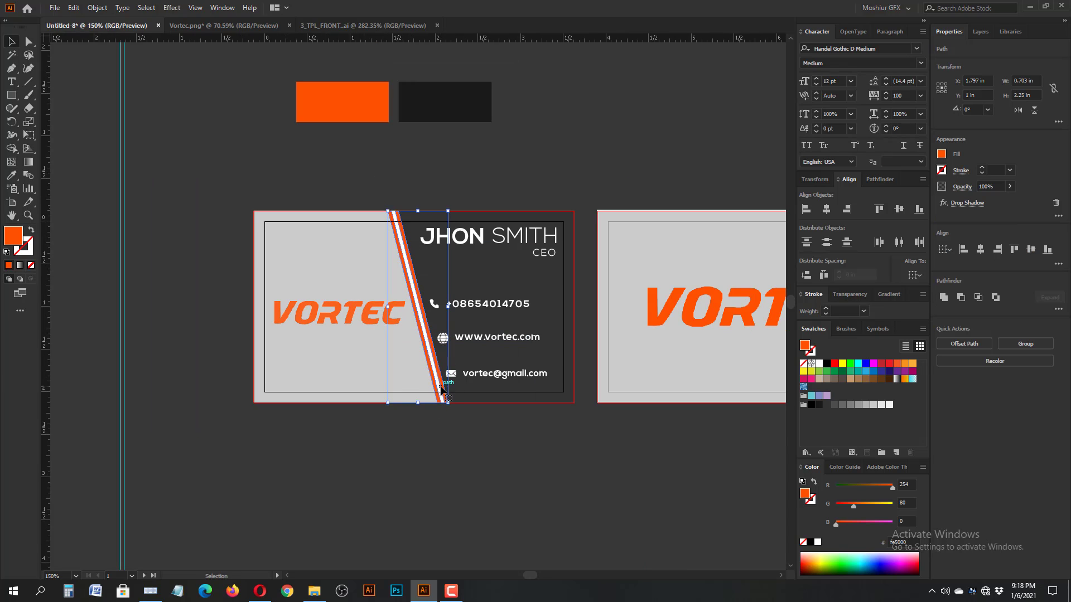
- Fill the white middle stripe on the front card with the R=204 G=204 B=204 grey
left_click(436, 371)
left_click(443, 357)
left_click(399, 240)
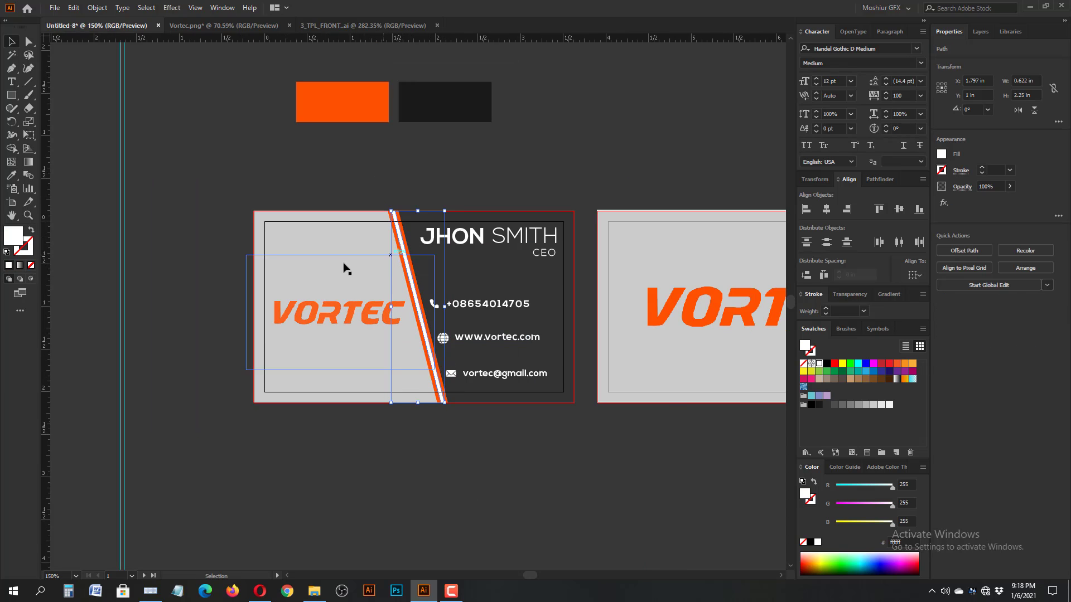
left_click(873, 405)
left_click(130, 486)
mouse_move(155, 599)
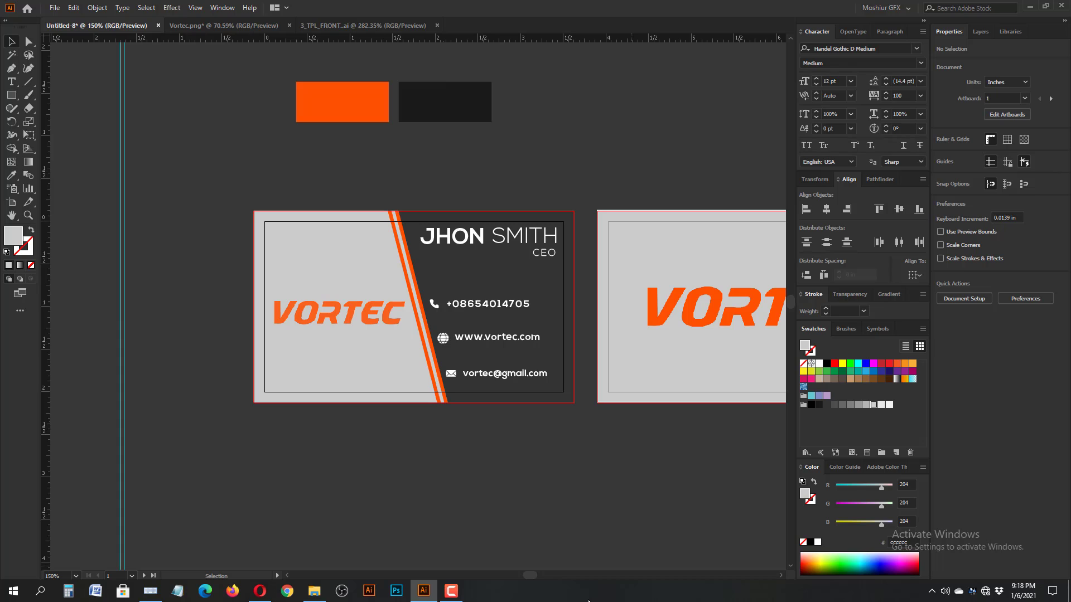
mouse_move(306, 600)
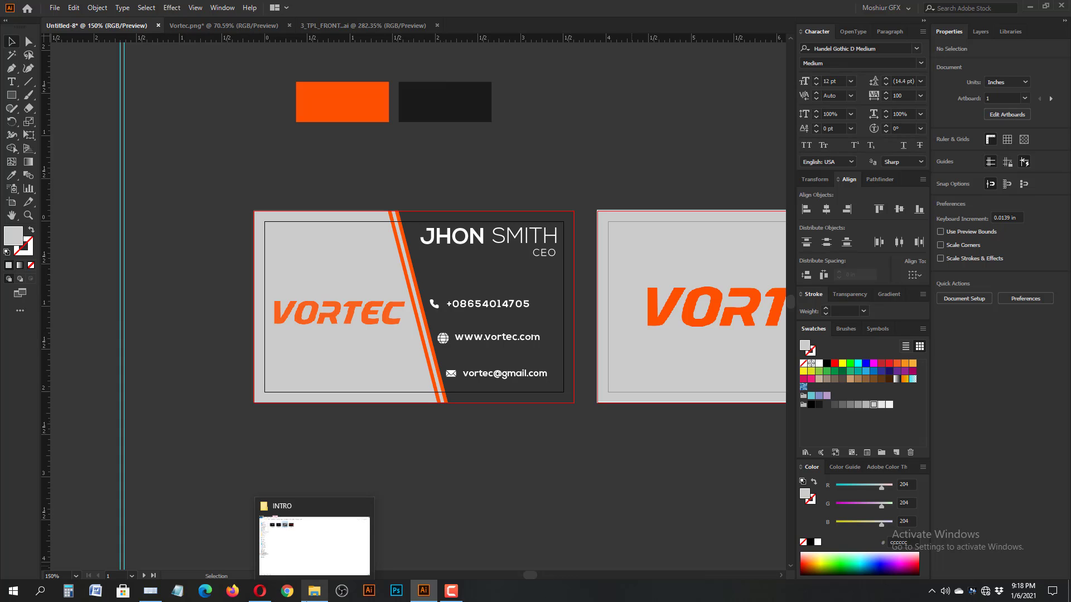
- Try adding a copy of the front card's orange stripes to the second card and delete it
scroll(502, 471, "right", 4)
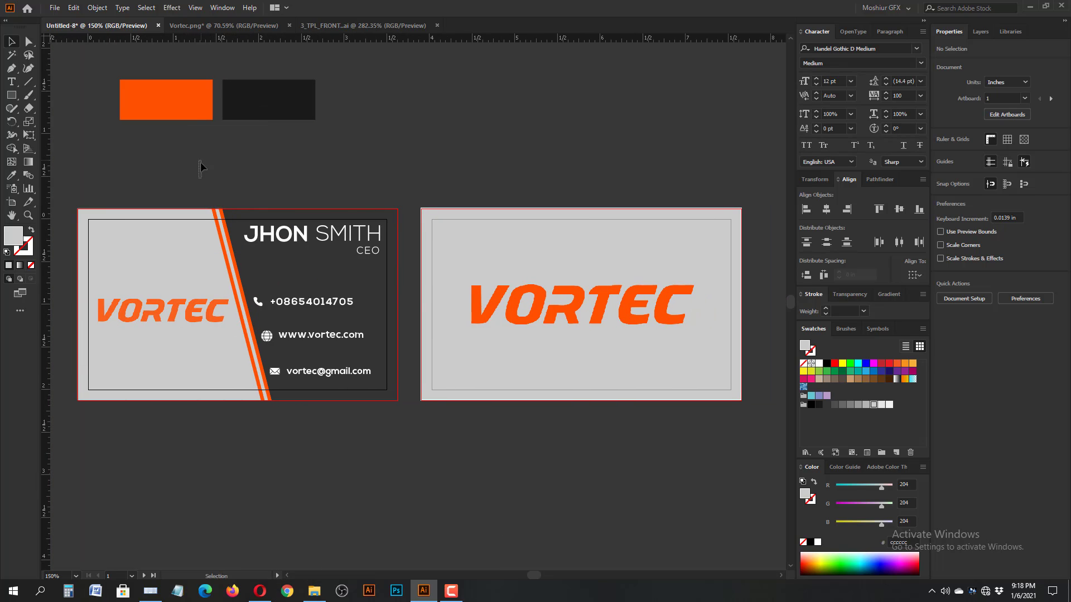
left_click(222, 218)
left_click_drag(218, 216, 519, 417)
key("ctrl+z")
key("ctrl+plus")
key("ctrl+plus")
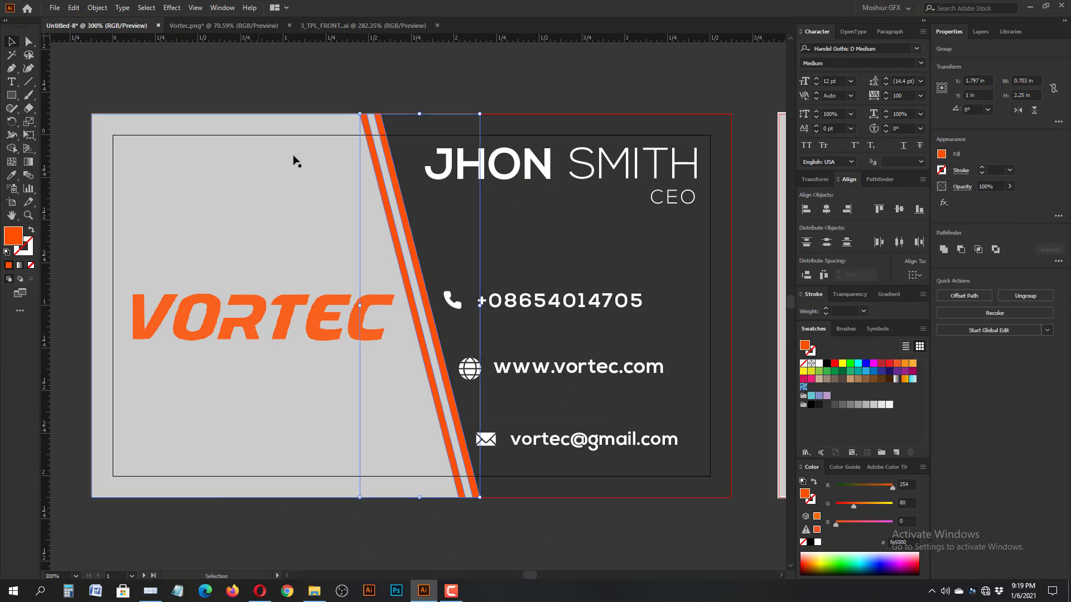
left_click(378, 145, "shift")
key("ctrl+minus")
key("ctrl+minus")
left_click_drag(400, 231, 628, 414)
key("ctrl+minus")
key("ctrl+minus")
key("ctrl+minus")
left_click_drag(438, 267, 490, 307)
key("Delete")
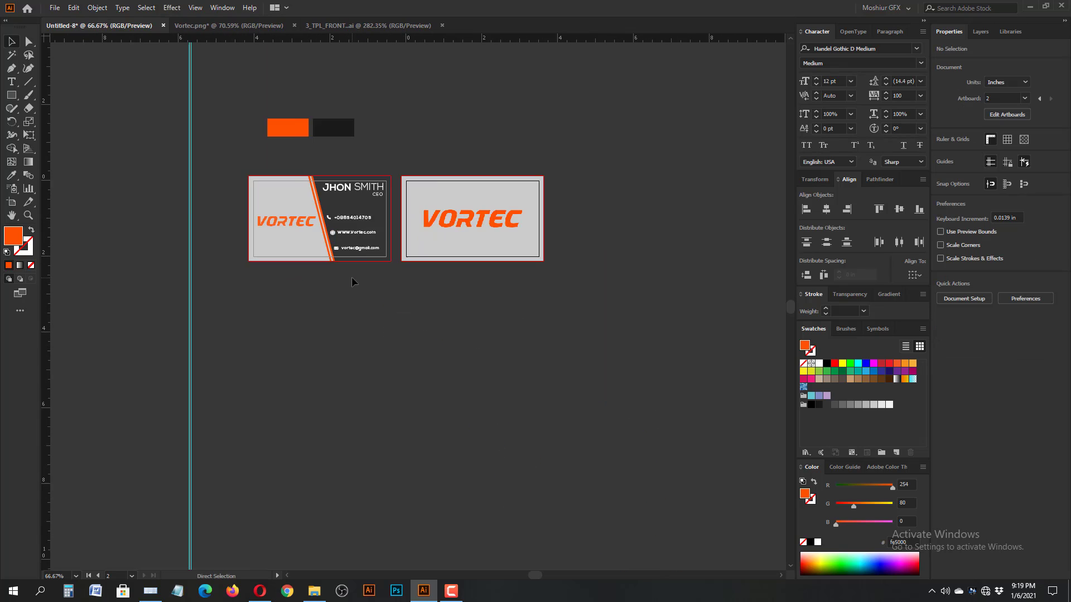
key("ctrl+plus")
key("ctrl+plus")
key("ctrl+plus")
key("ctrl+v")
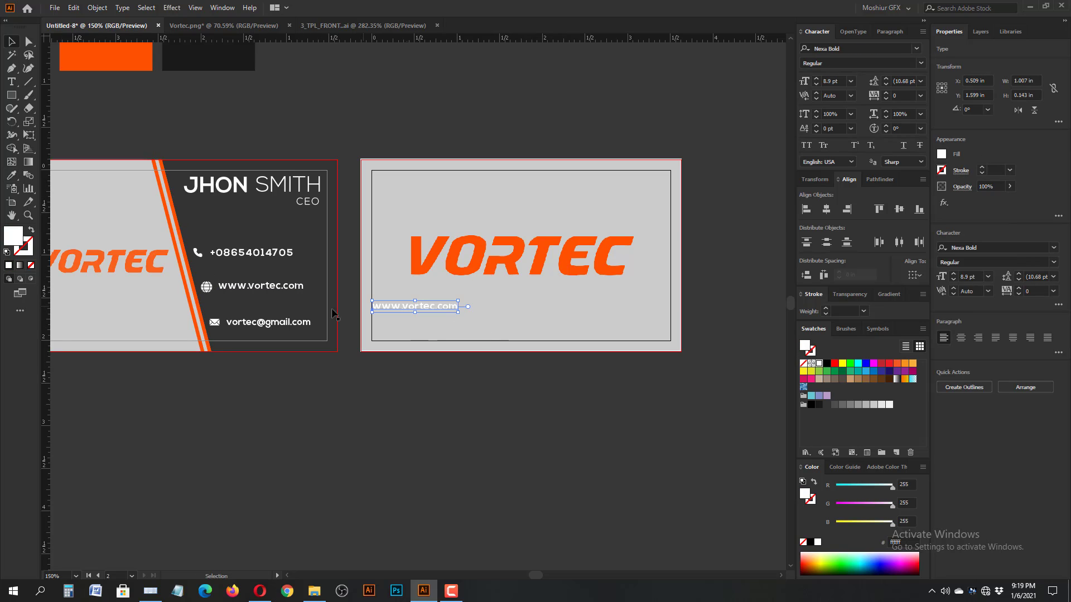
left_click(12, 176)
left_click(251, 231)
- Place the website text centrally below the second card's logo, just inside the safe-area line, keeping left paragraph alignment
key("v")
left_click_drag(443, 305, 549, 332)
left_click(960, 338)
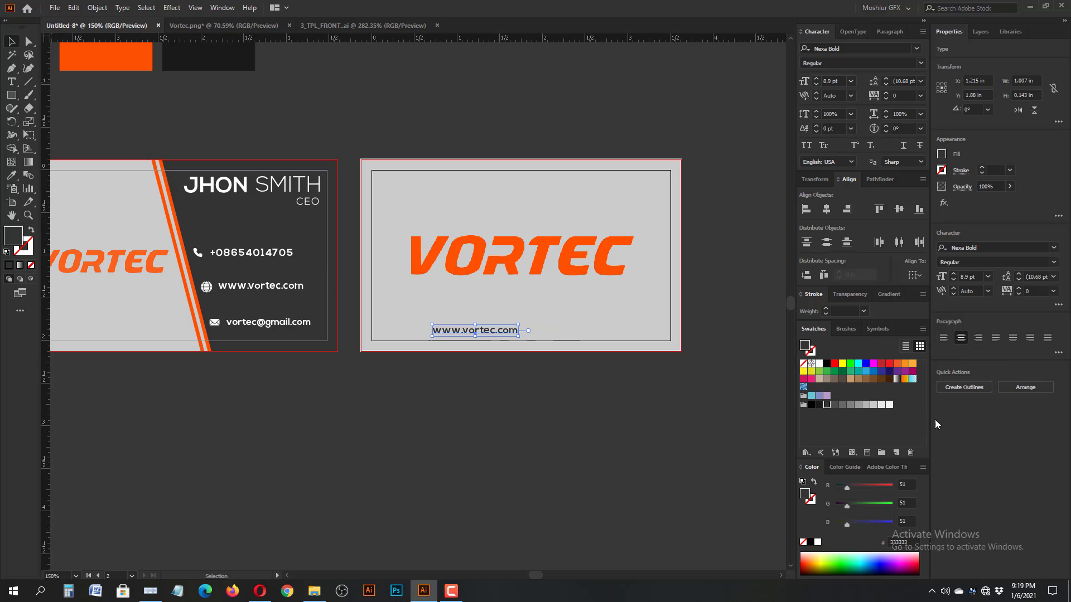
left_click(943, 338)
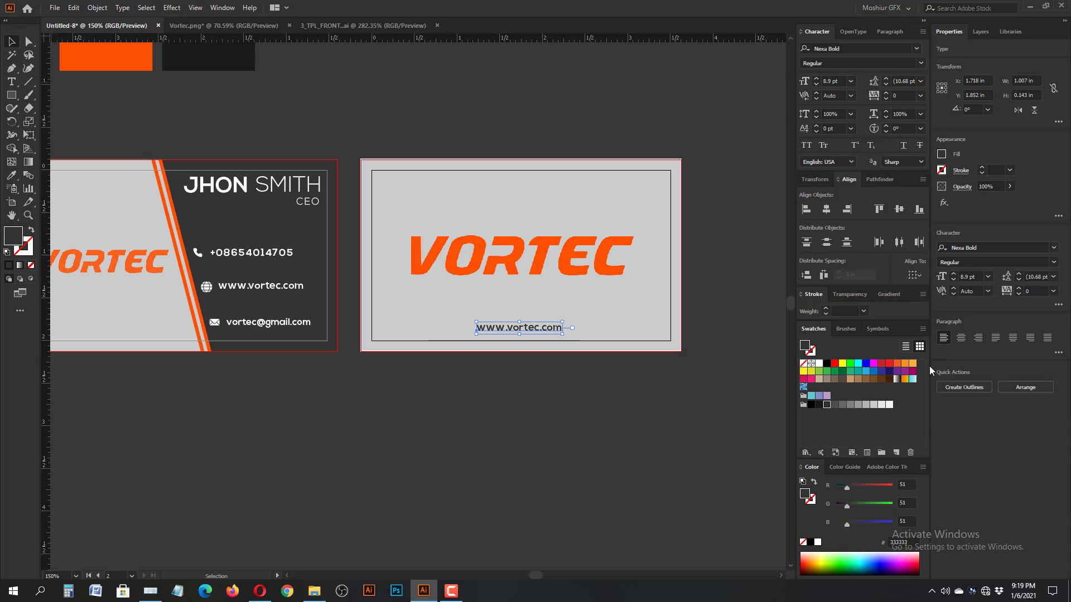
left_click(529, 391)
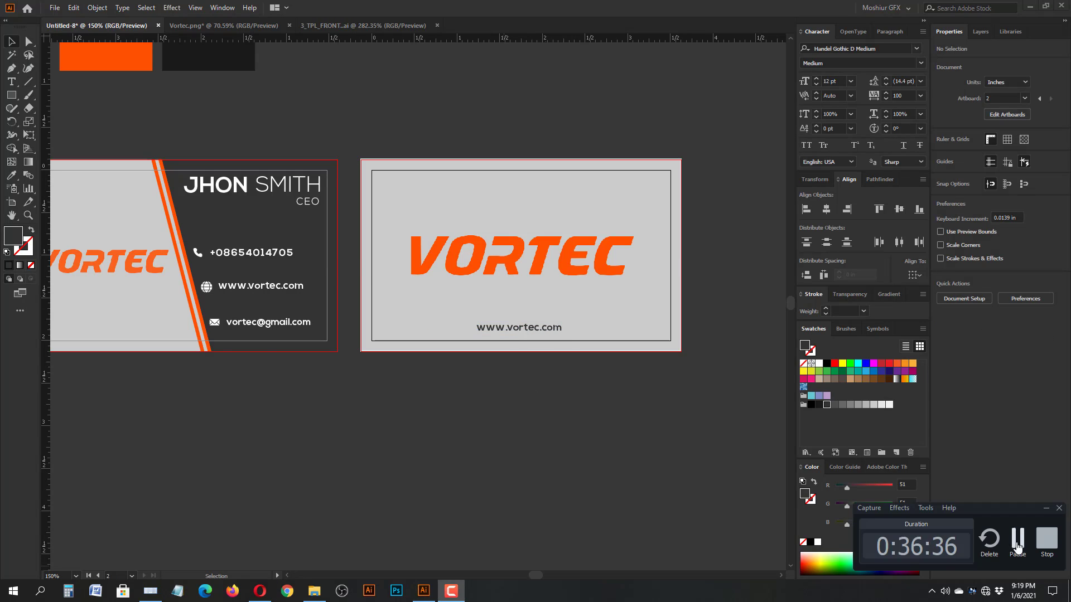
- Try a tracking of 100 on the second card's website text and reset it to 0
scroll(541, 475, "up", 3)
left_click(527, 435)
left_click(279, 397)
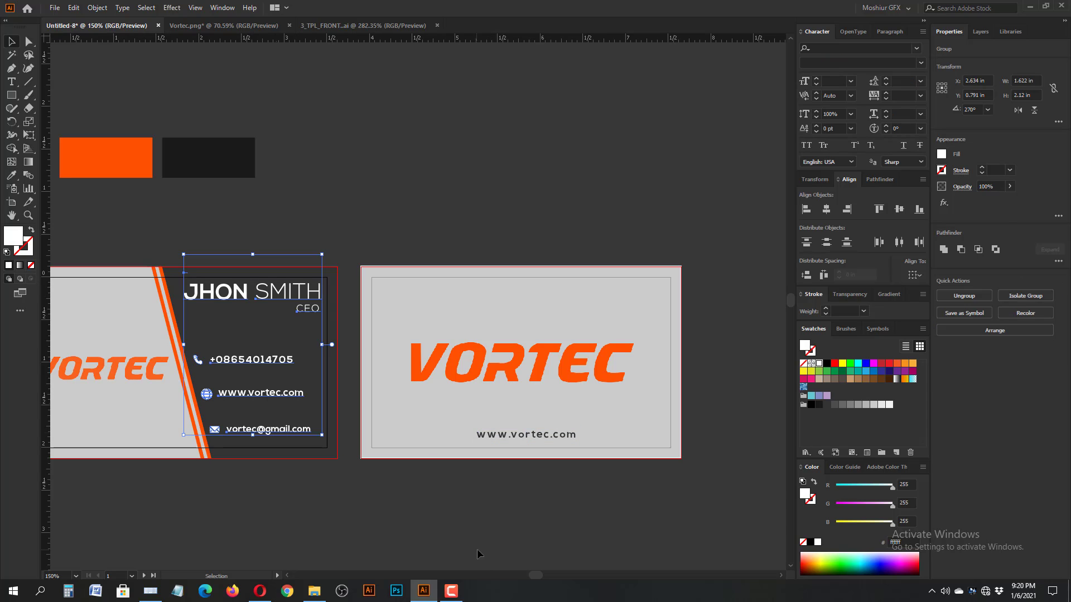
left_click(476, 549)
double_click(554, 435)
key("Escape")
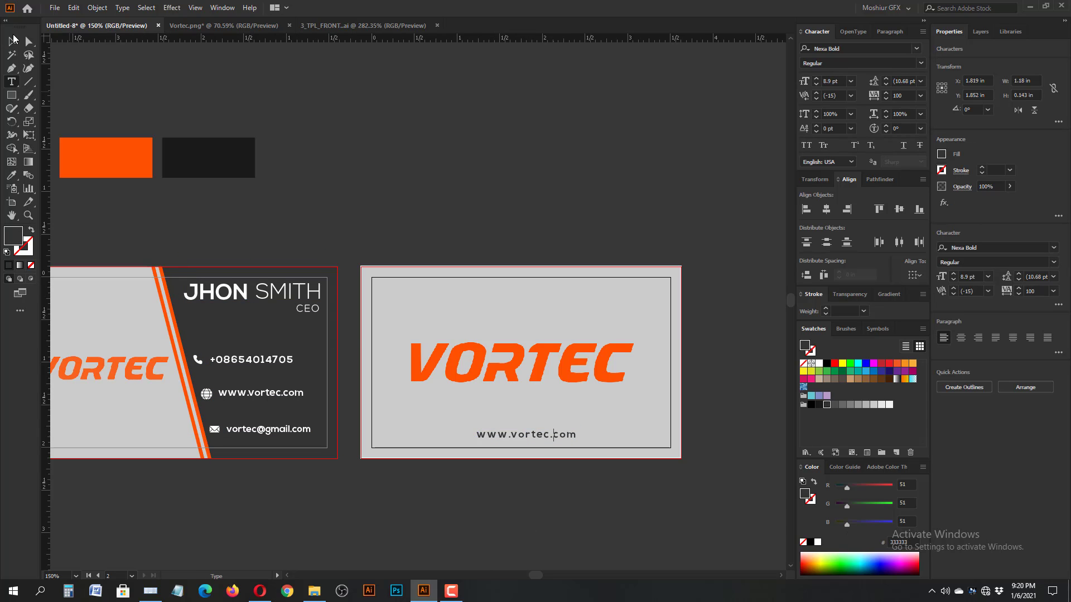
type("0")
key("Return")
left_click(558, 488)
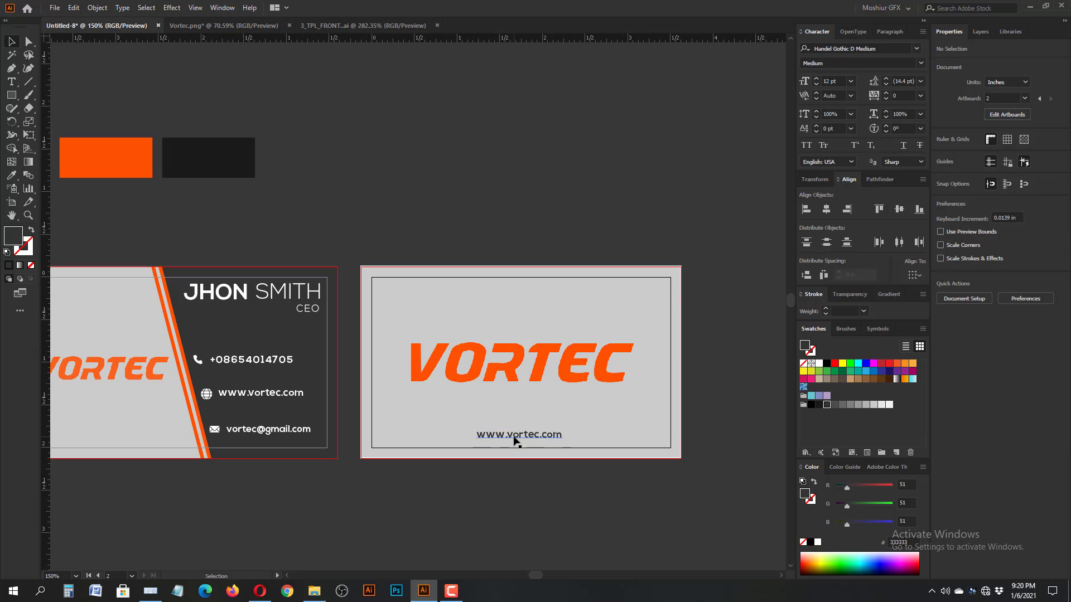
- Nudge the second card's website text up three increments, away from the safe-area line
left_click(513, 435)
key("Up")
key("Up")
key("Up")
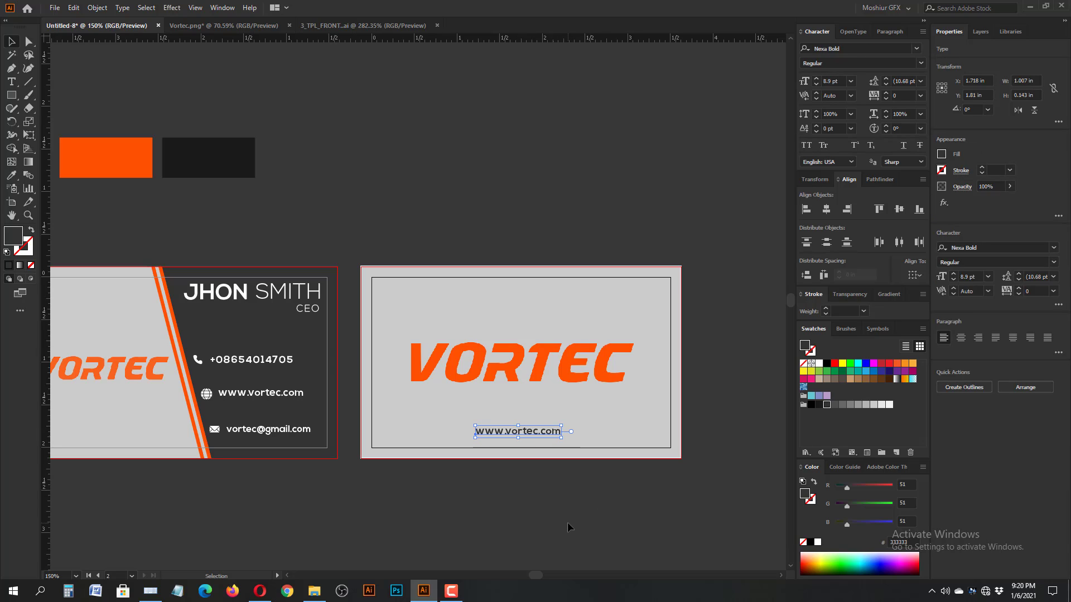
left_click(600, 547)
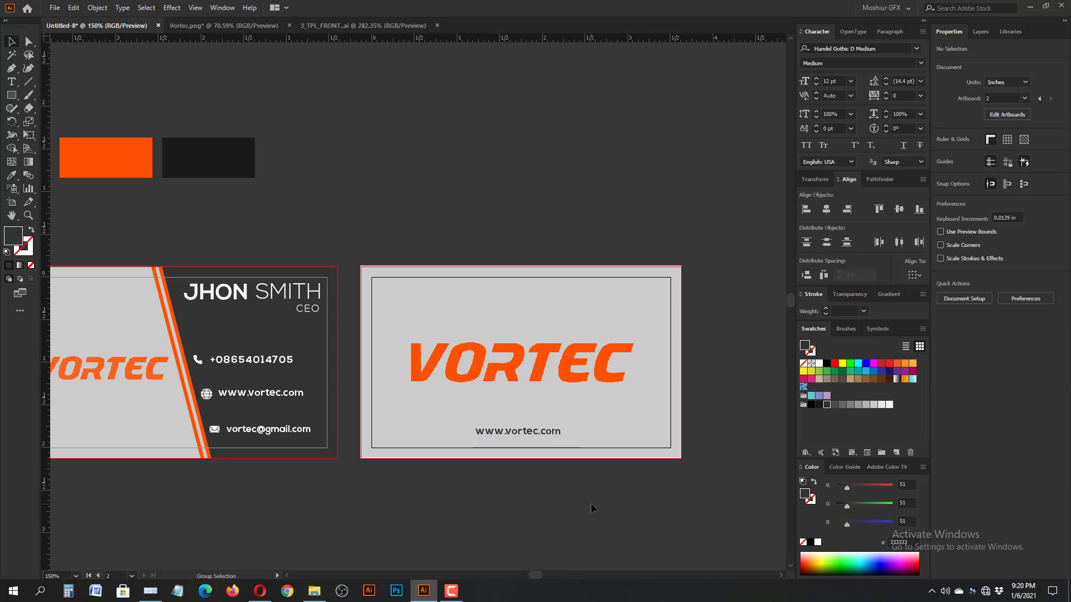
- Try an opacity of 10% on the front card's VORTEC logo
left_click(527, 370)
left_click(544, 496)
left_click_drag(304, 514, 524, 511)
left_click(368, 367)
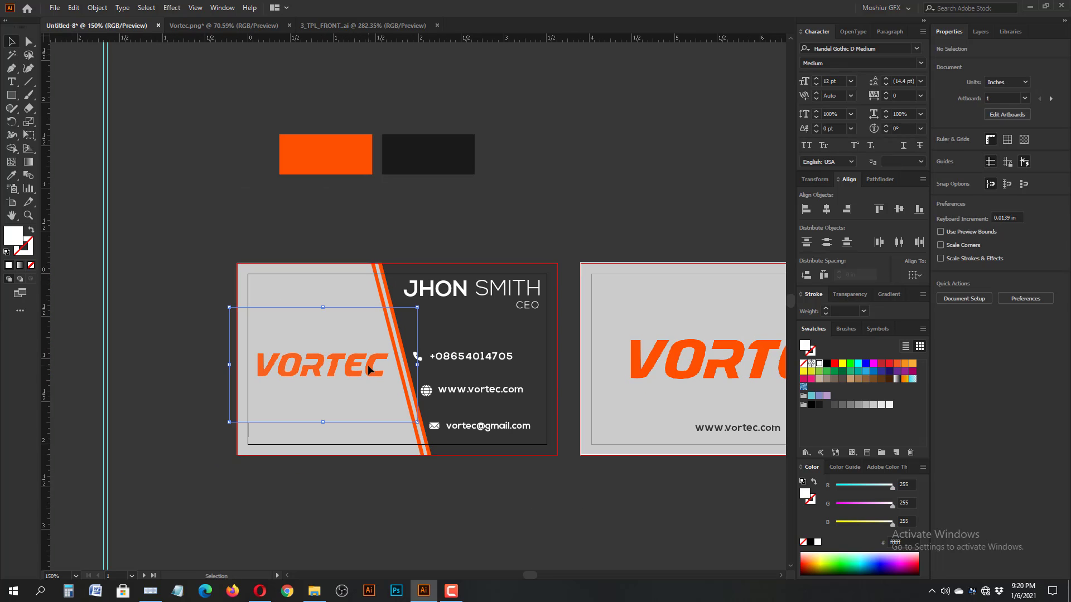
left_click(945, 190)
type("10")
key("Return")
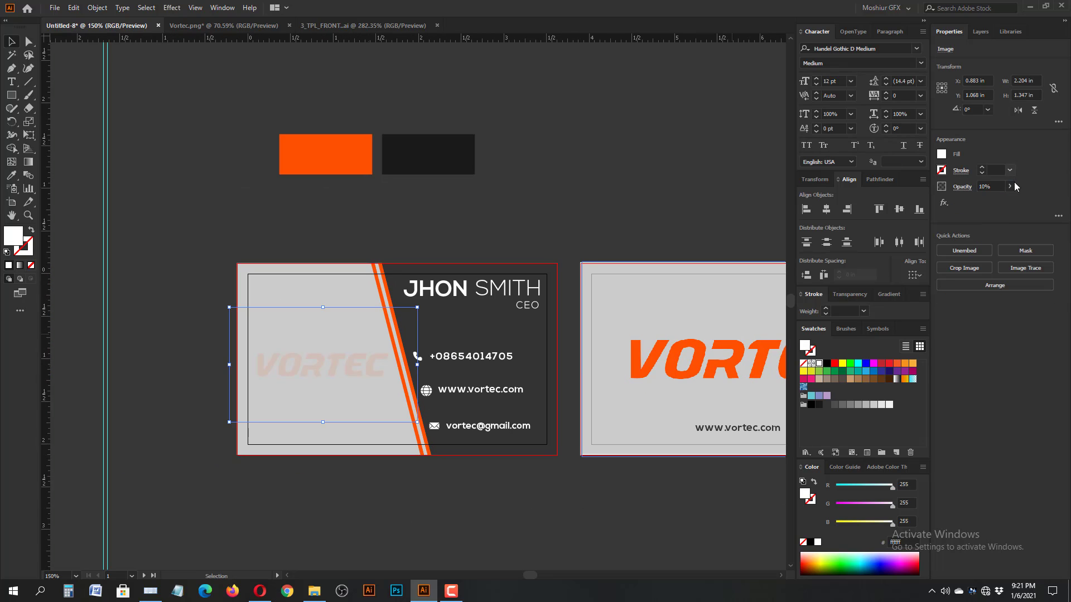
- Raise the front card's VORTEC logo to full opacity
left_click(1011, 187)
left_click_drag(973, 202, 1024, 203)
left_click(578, 553)
left_click_drag(664, 524, 617, 522)
key("ctrl+minus")
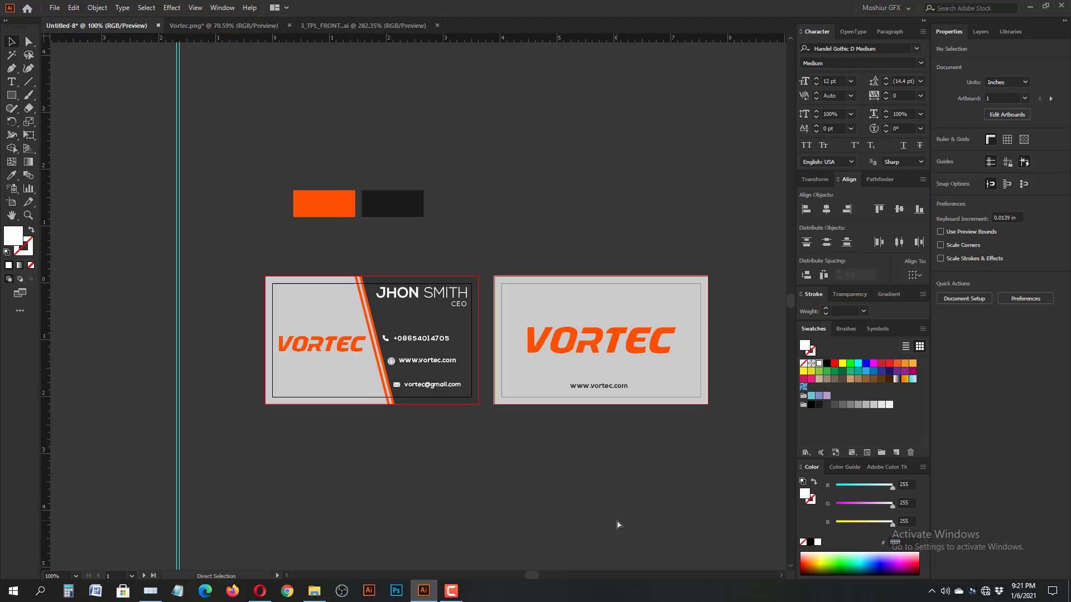